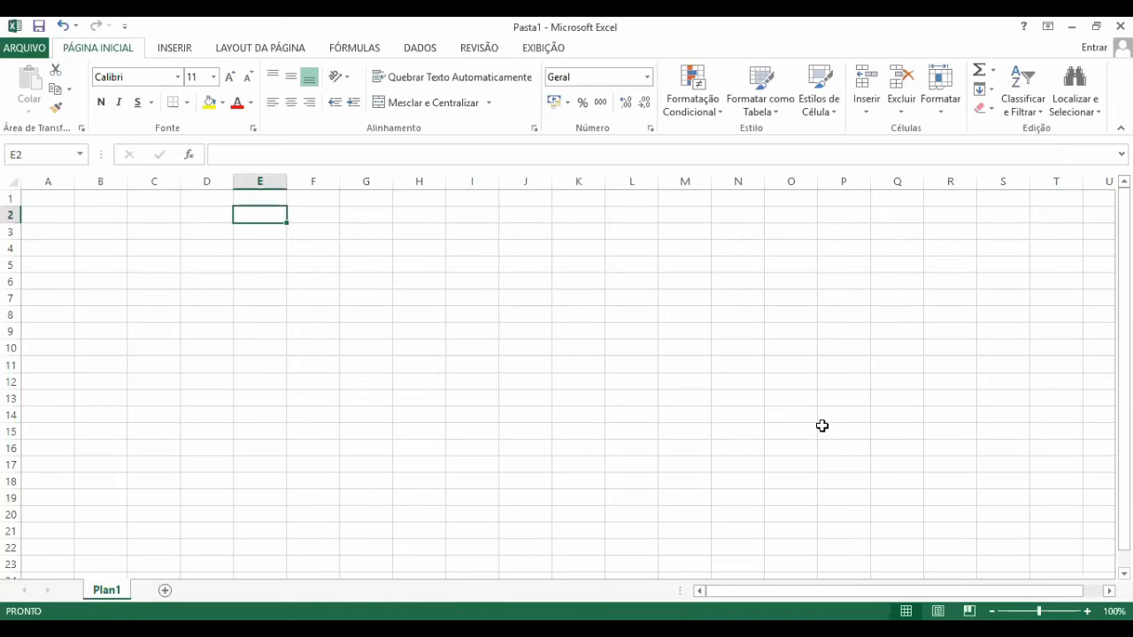
Set the worksheet zoom to 160%
{"action": "left_click", "coordinate": [1088, 611]}
{"action": "left_click", "coordinate": [1088, 612]}
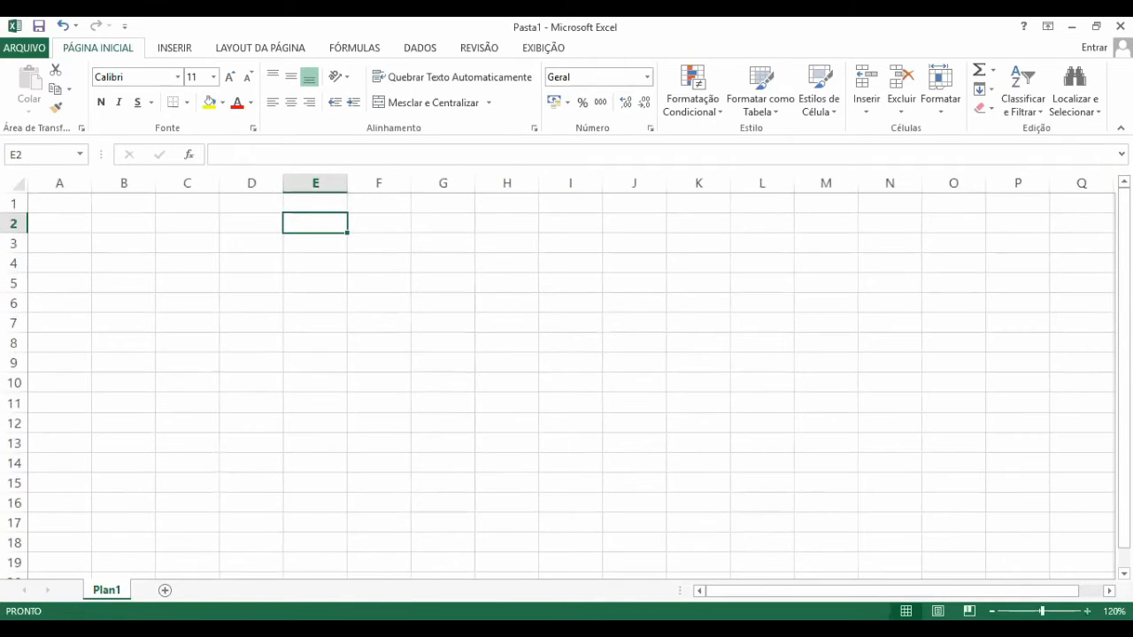
{"action": "left_click", "coordinate": [1088, 612]}
{"action": "left_click", "coordinate": [1088, 612]}
{"action": "left_click", "coordinate": [1088, 612]}
{"action": "left_click", "coordinate": [1088, 612]}
{"action": "left_click", "coordinate": [486, 319]}
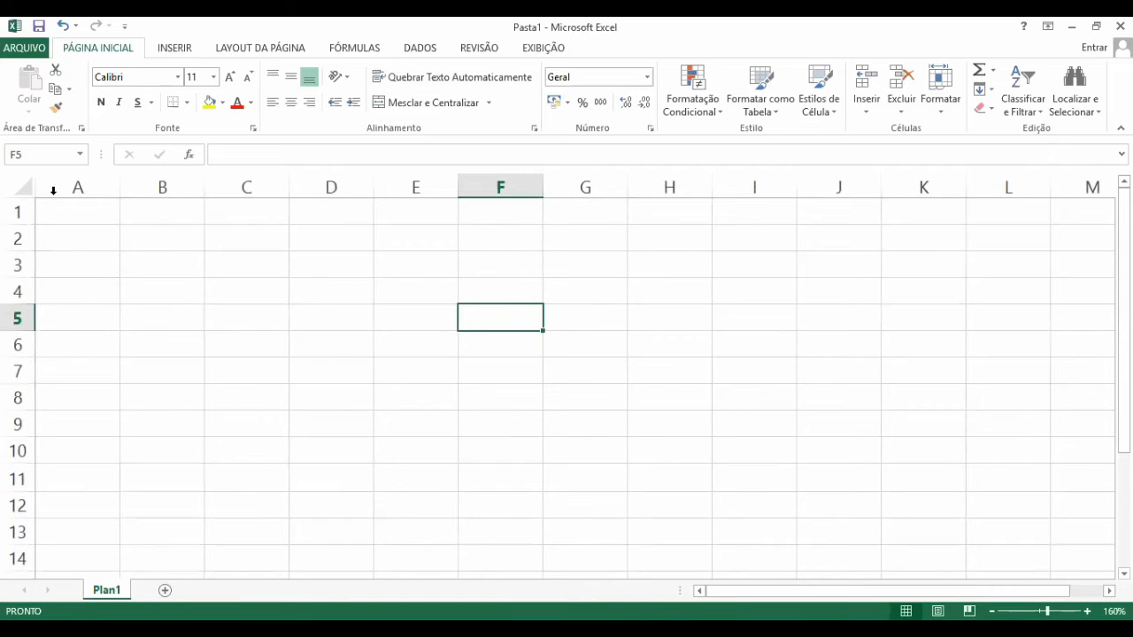
Apply borders around every cell of the entire worksheet
{"action": "left_click", "coordinate": [25, 184]}
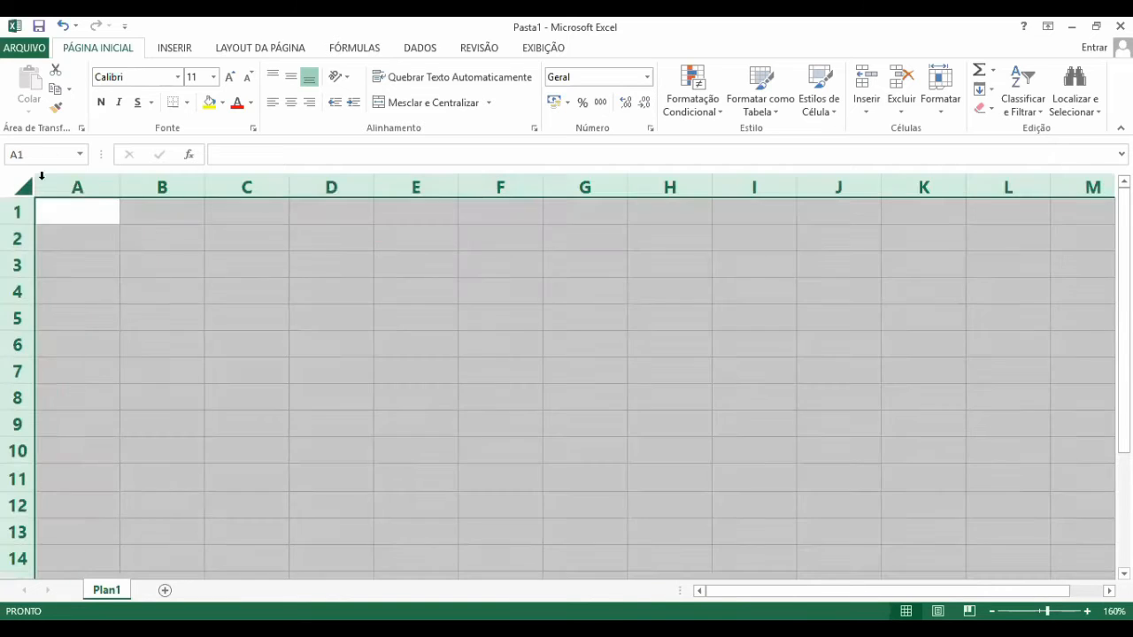
{"action": "left_click", "coordinate": [188, 102]}
{"action": "left_click", "coordinate": [210, 251]}
{"action": "left_click", "coordinate": [670, 389]}
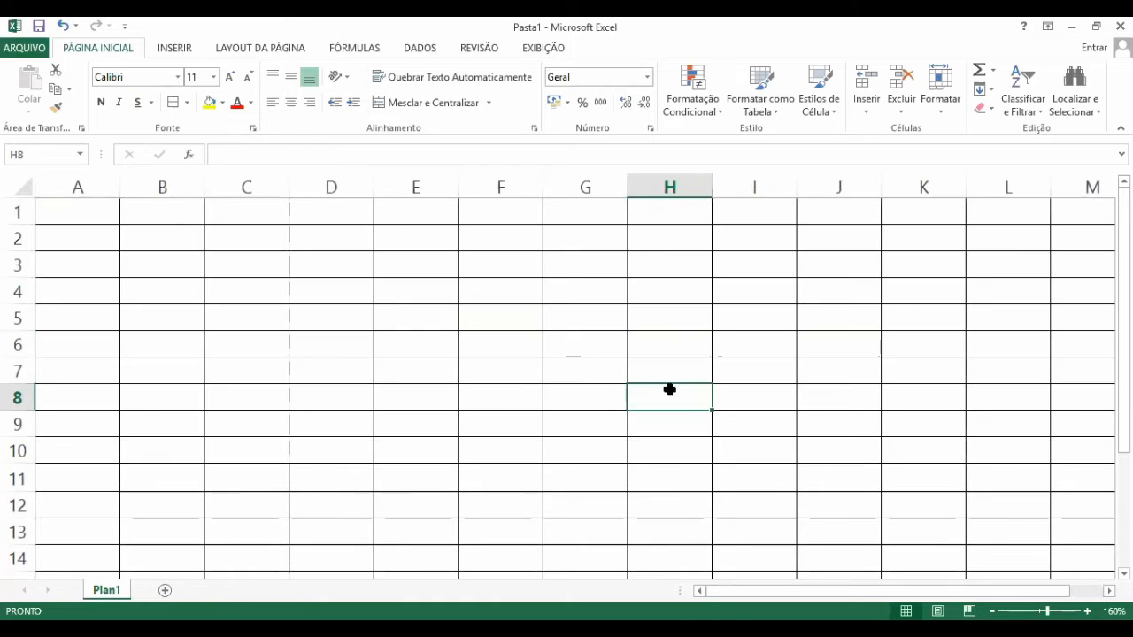
{"action": "left_click", "coordinate": [564, 268]}
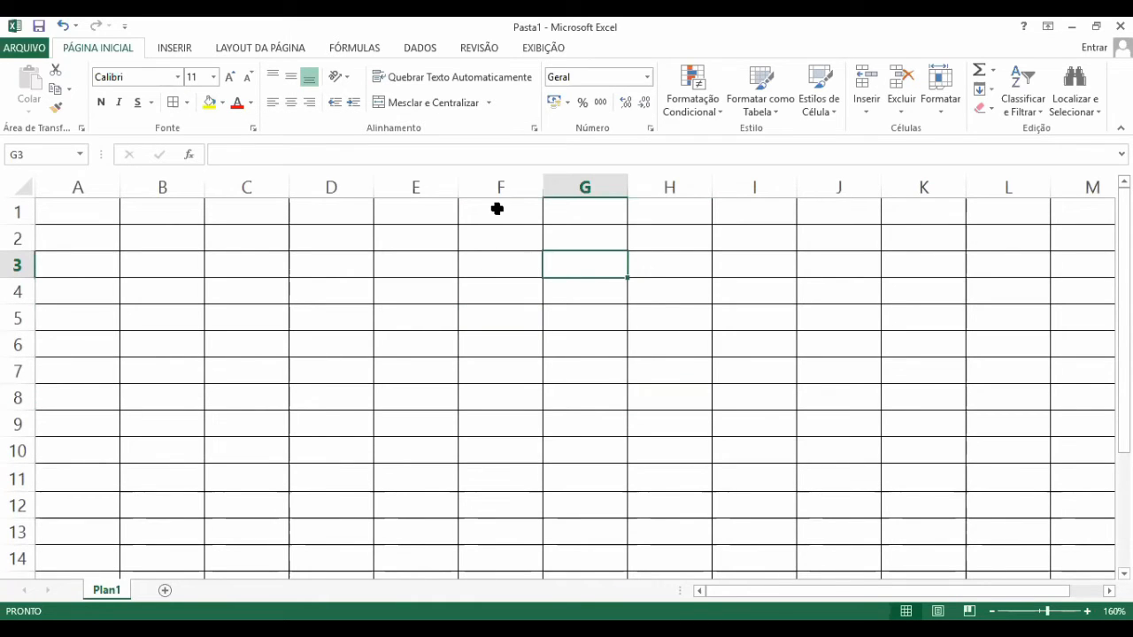
{"action": "left_click", "coordinate": [361, 235]}
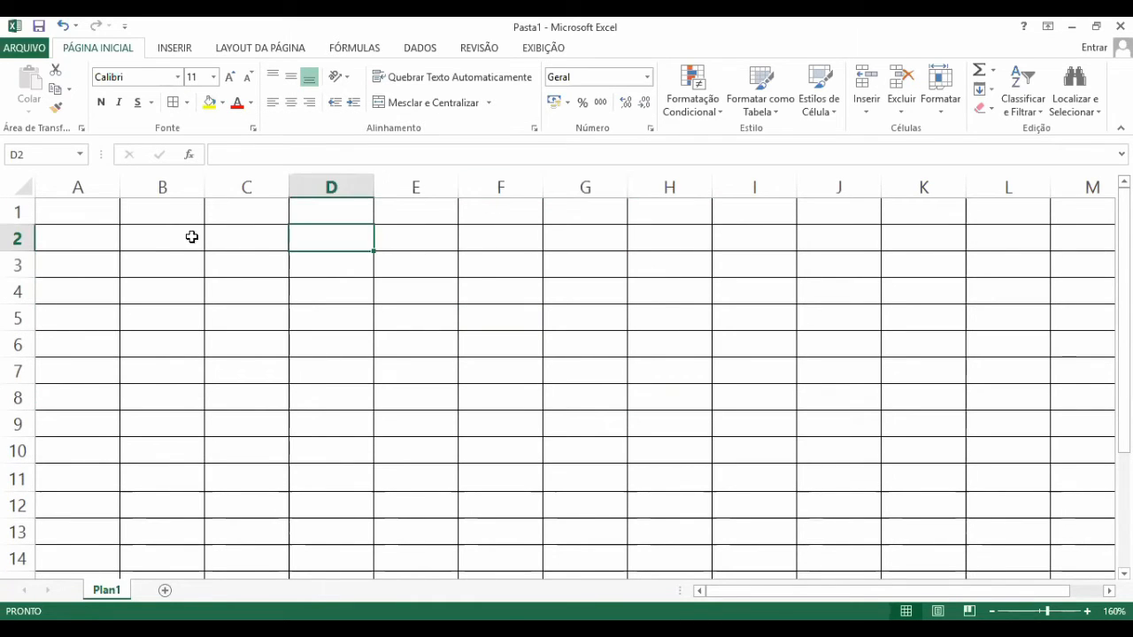
{"action": "left_click", "coordinate": [71, 211]}
{"action": "left_click", "coordinate": [146, 211]}
{"action": "left_click", "coordinate": [227, 217]}
{"action": "left_click", "coordinate": [345, 218]}
{"action": "left_click", "coordinate": [432, 219]}
{"action": "key", "text": "Right"}
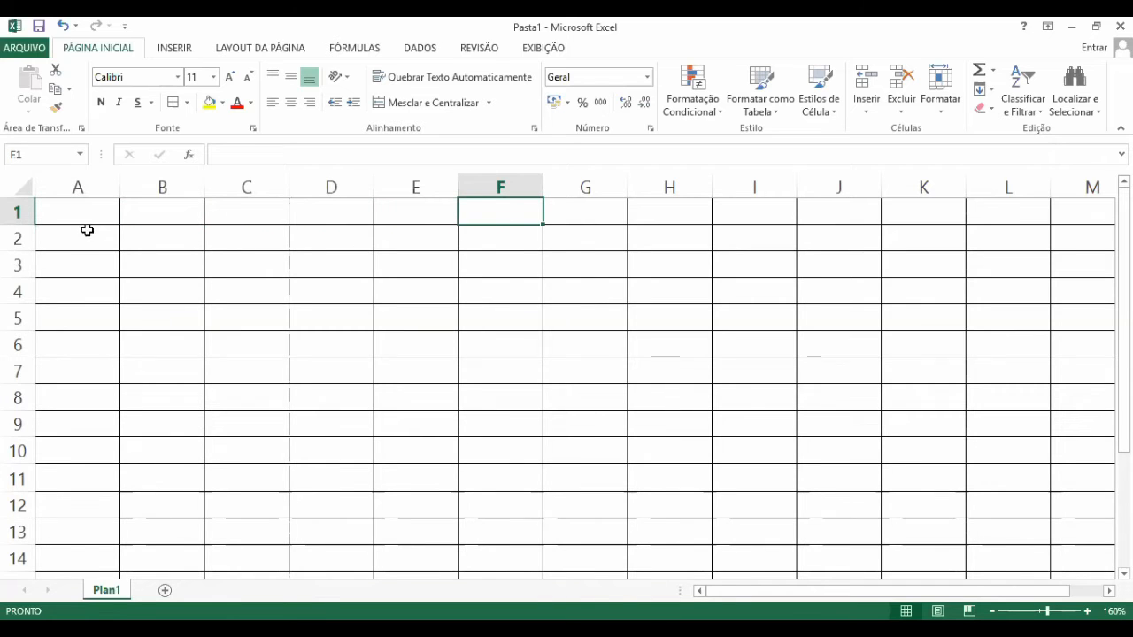
{"action": "left_click", "coordinate": [54, 292]}
{"action": "left_click", "coordinate": [59, 320]}
{"action": "left_click", "coordinate": [67, 365]}
{"action": "left_click", "coordinate": [69, 397]}
{"action": "left_click", "coordinate": [71, 447]}
{"action": "left_click", "coordinate": [74, 503]}
{"action": "left_click", "coordinate": [76, 422]}
{"action": "left_click", "coordinate": [76, 341]}
{"action": "left_click", "coordinate": [77, 266]}
{"action": "left_click", "coordinate": [82, 245]}
{"action": "left_click", "coordinate": [85, 341]}
{"action": "left_click", "coordinate": [84, 396]}
{"action": "left_click", "coordinate": [83, 425]}
{"action": "left_click", "coordinate": [73, 478]}
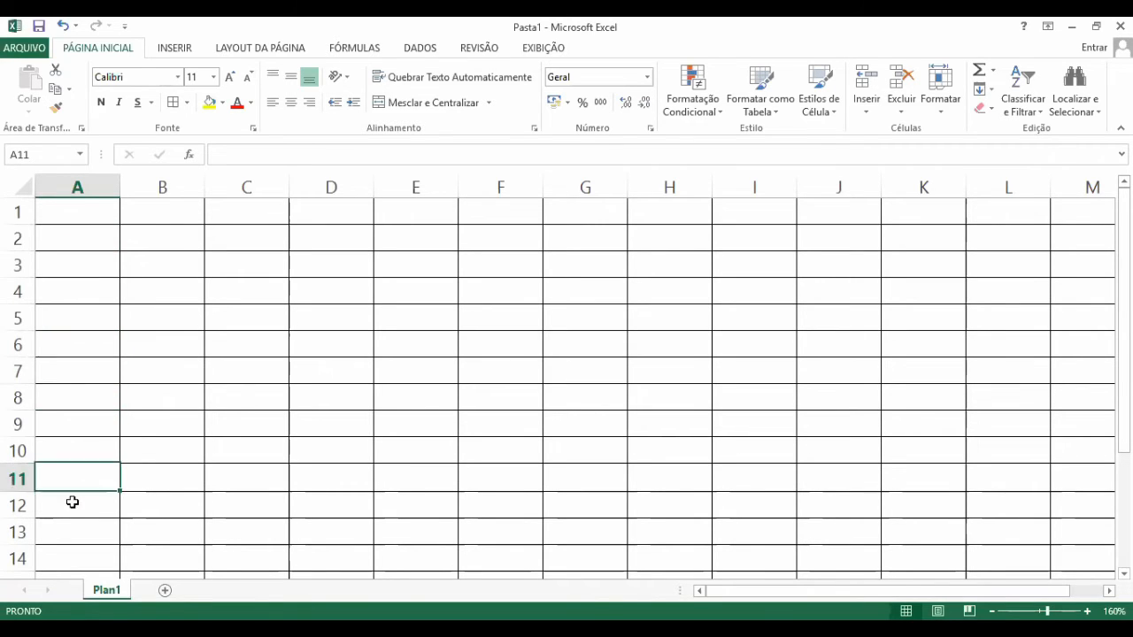
{"action": "left_click", "coordinate": [71, 452]}
{"action": "left_click", "coordinate": [71, 399]}
{"action": "left_click", "coordinate": [72, 318]}
{"action": "left_click", "coordinate": [78, 293]}
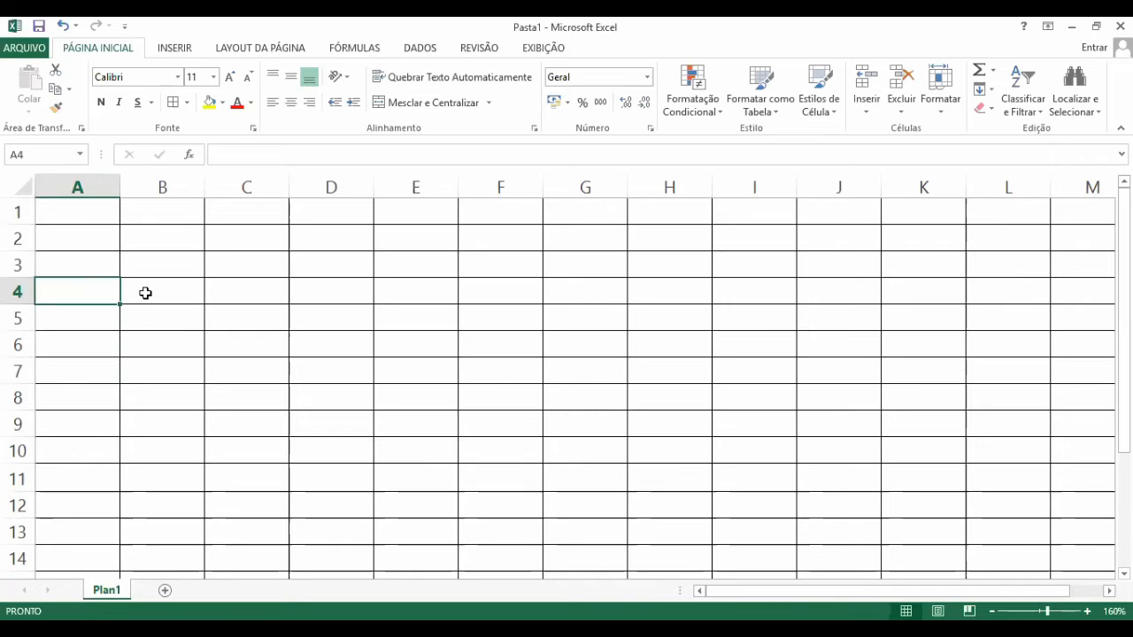
Fill cell G8 with yellow and remove its fill colour again
{"action": "left_click", "coordinate": [574, 396]}
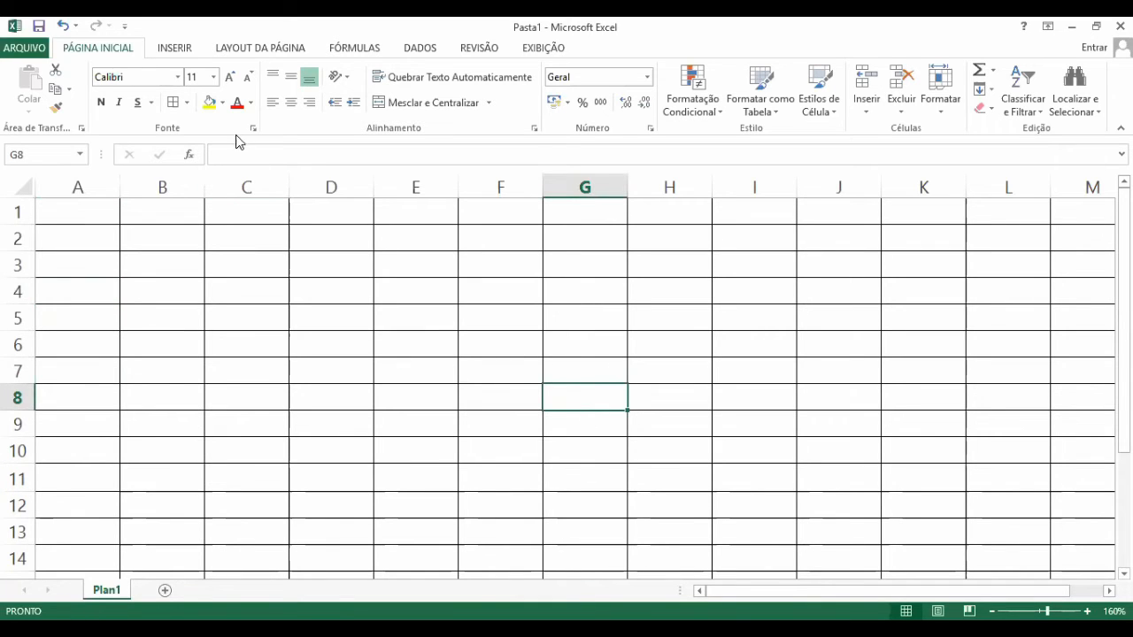
{"action": "left_click", "coordinate": [209, 102]}
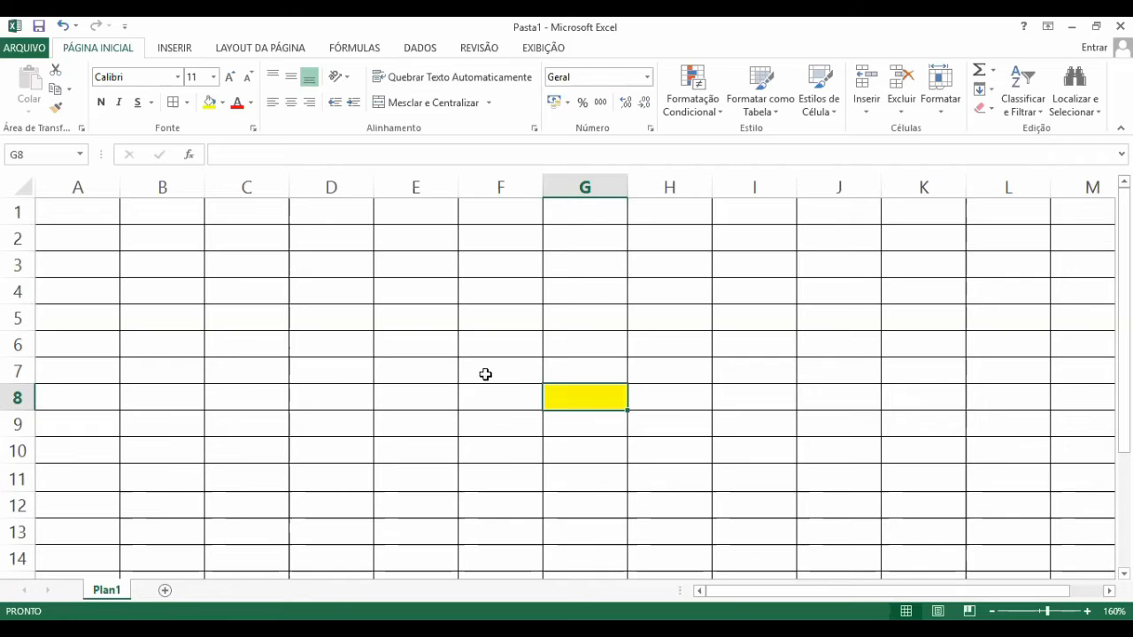
{"action": "left_click", "coordinate": [393, 324]}
{"action": "left_click", "coordinate": [829, 323]}
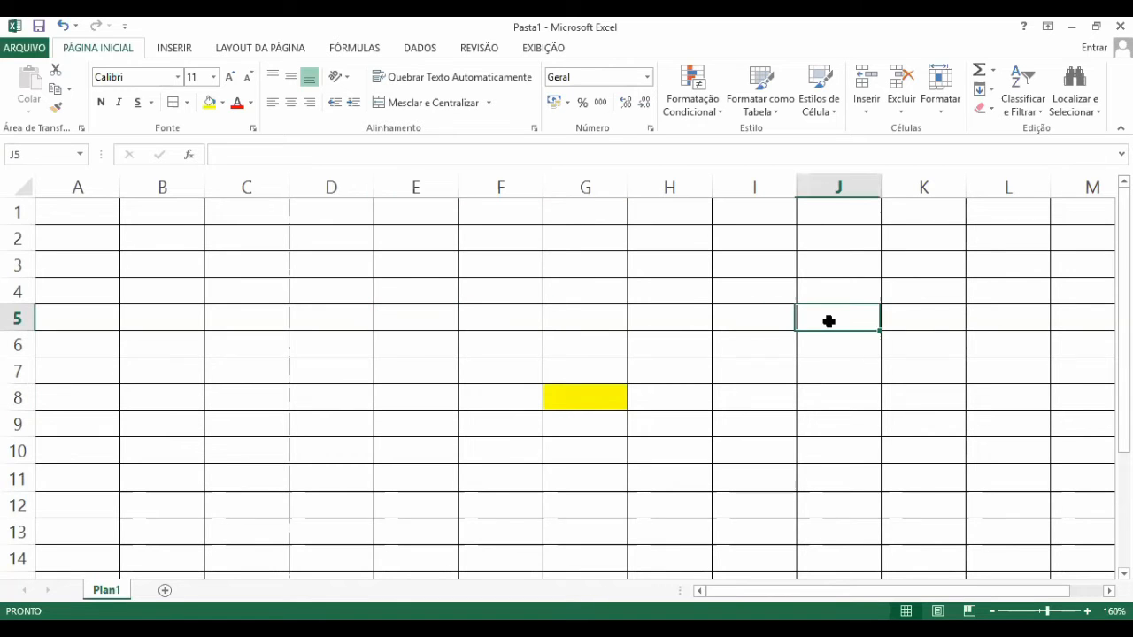
{"action": "left_click", "coordinate": [602, 395]}
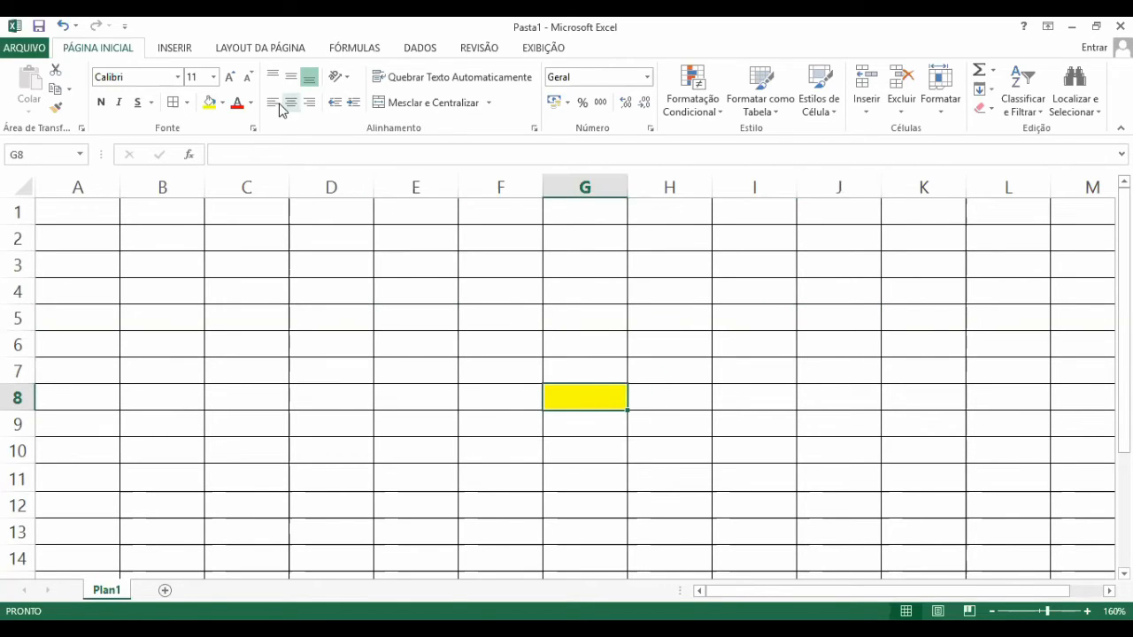
{"action": "left_click", "coordinate": [221, 105]}
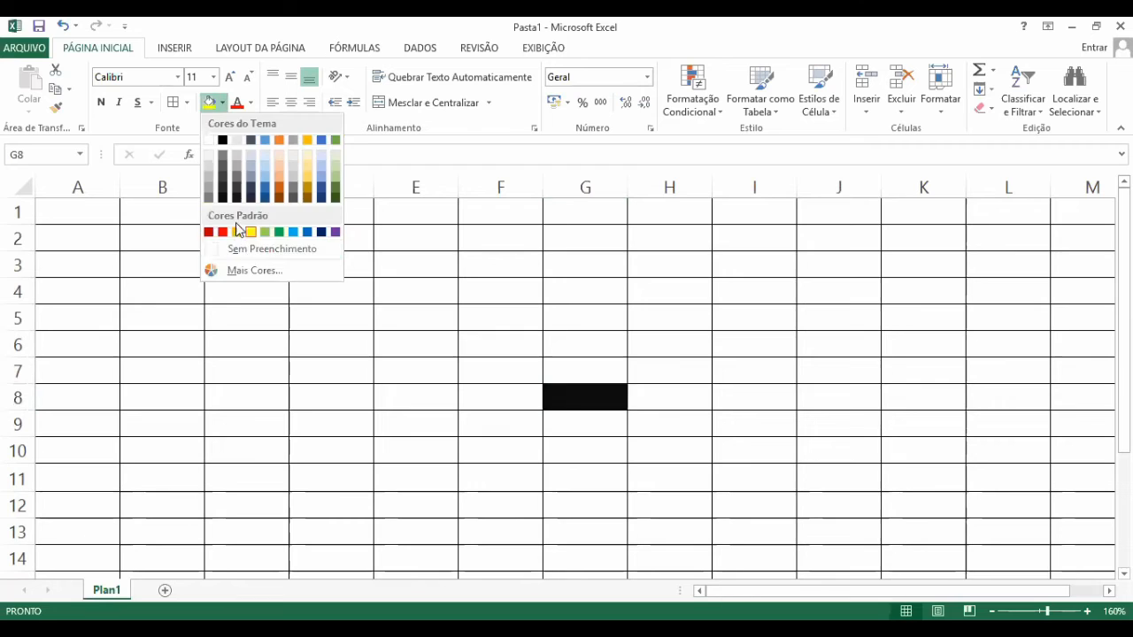
{"action": "left_click", "coordinate": [740, 315]}
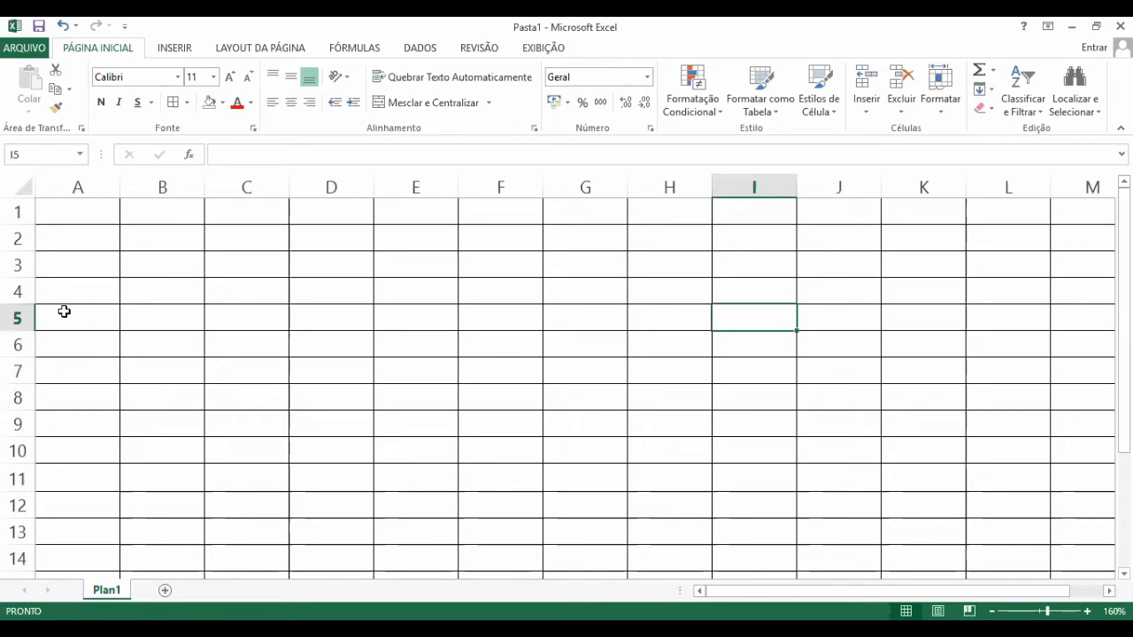
{"action": "left_click", "coordinate": [508, 317]}
{"action": "left_click", "coordinate": [527, 403]}
{"action": "key", "text": "Right"}
{"action": "left_click", "coordinate": [582, 325]}
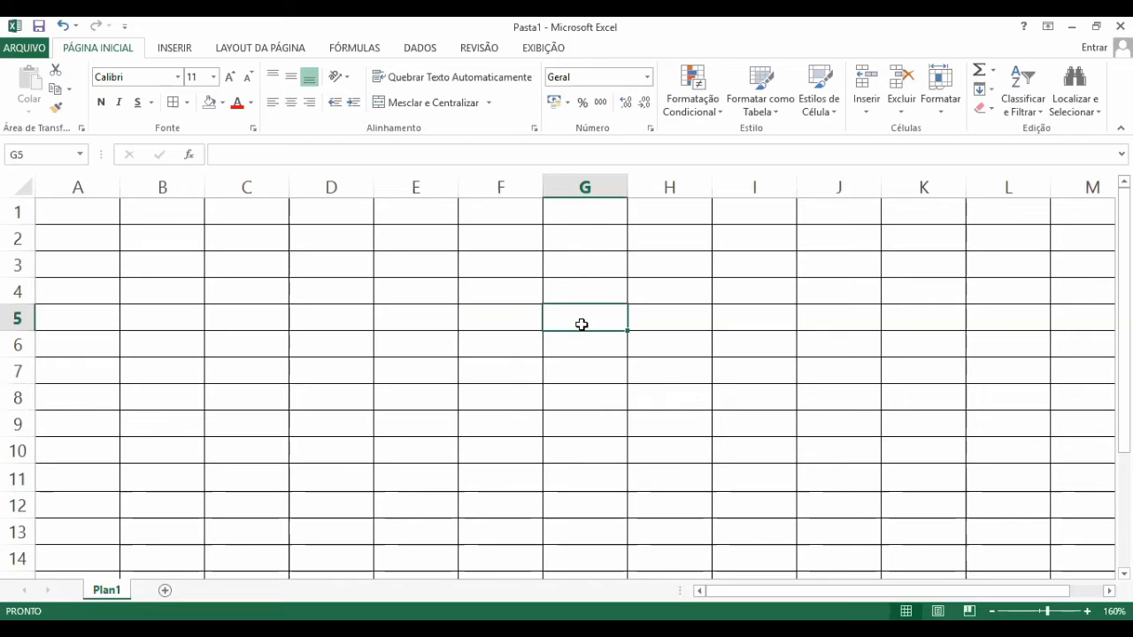
{"action": "left_click", "coordinate": [401, 285]}
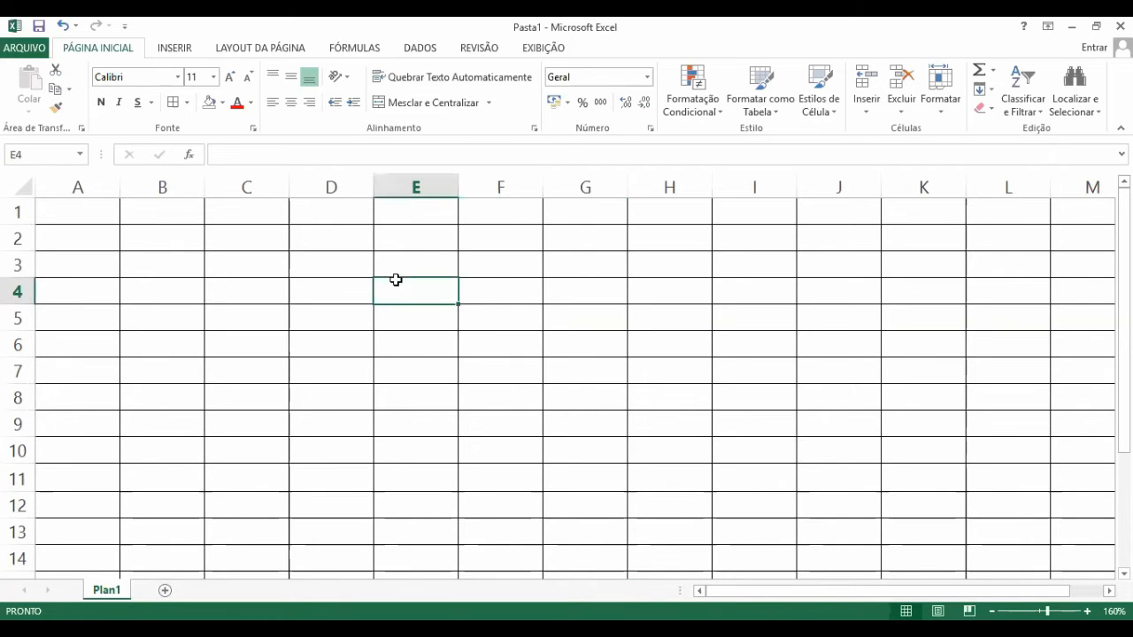
{"action": "left_click", "coordinate": [521, 393]}
{"action": "left_click", "coordinate": [734, 350]}
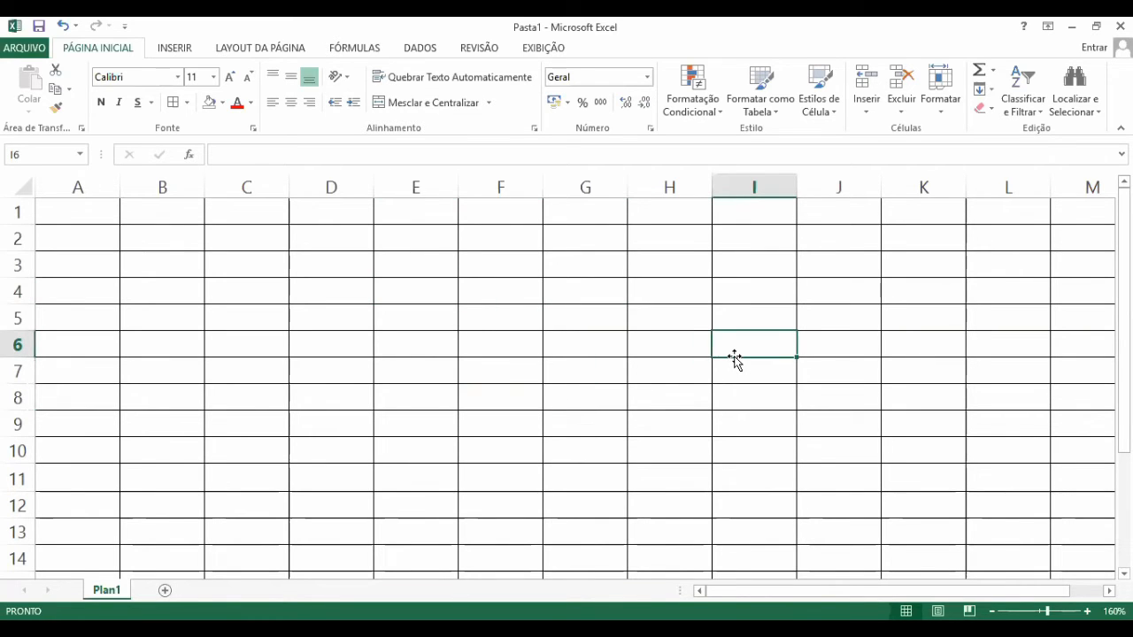
{"action": "left_click", "coordinate": [602, 347]}
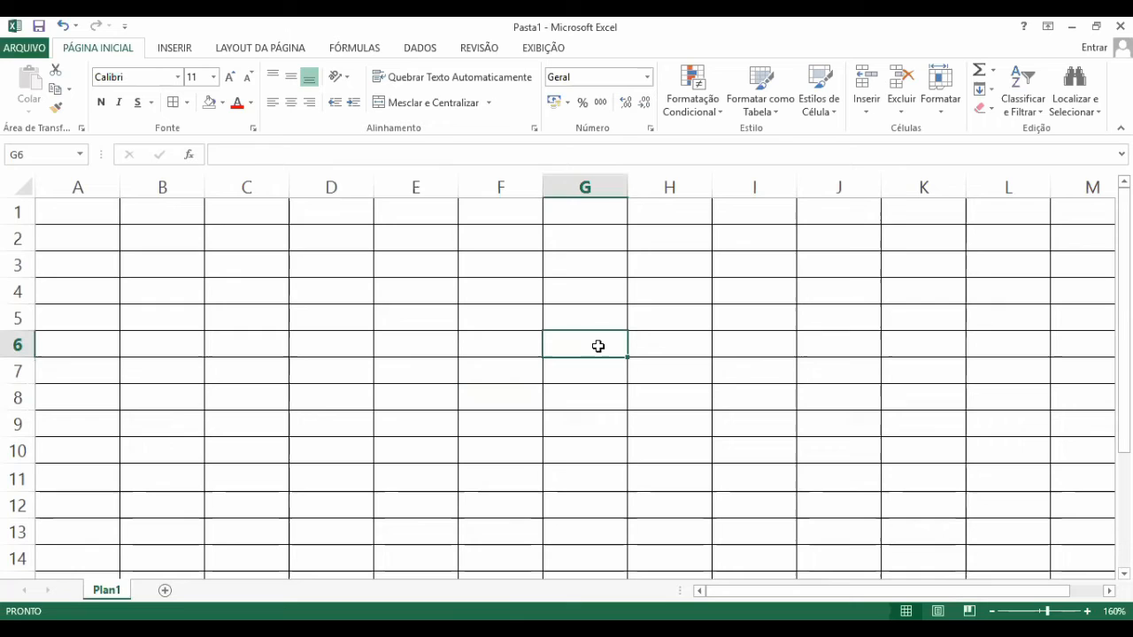
{"action": "left_click", "coordinate": [447, 335]}
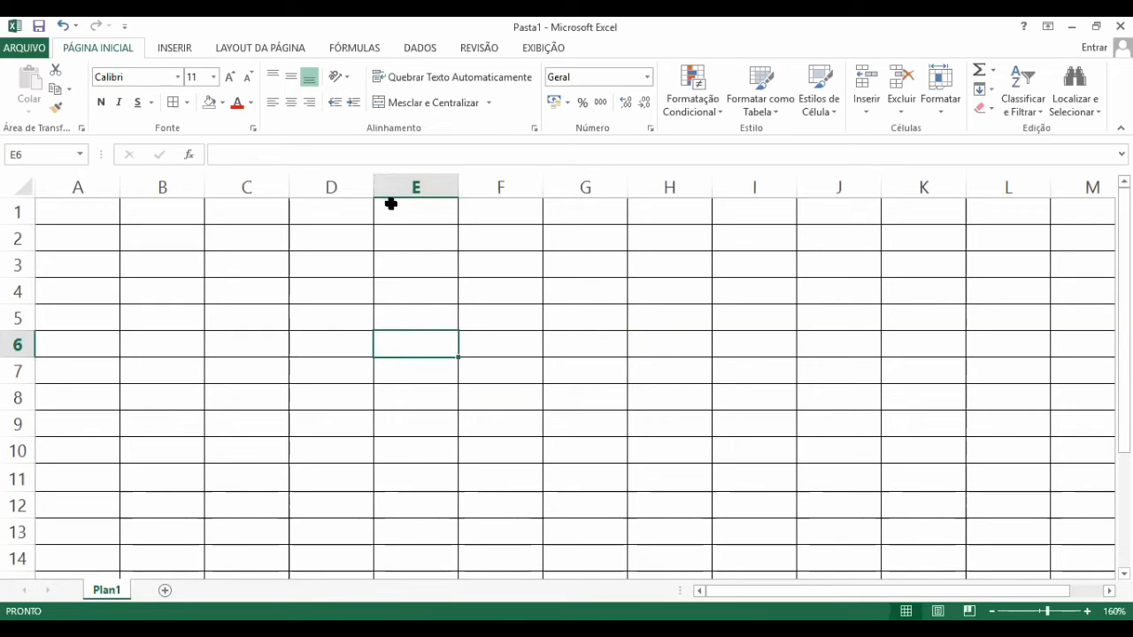
{"action": "left_click", "coordinate": [175, 440]}
{"action": "left_click", "coordinate": [306, 489]}
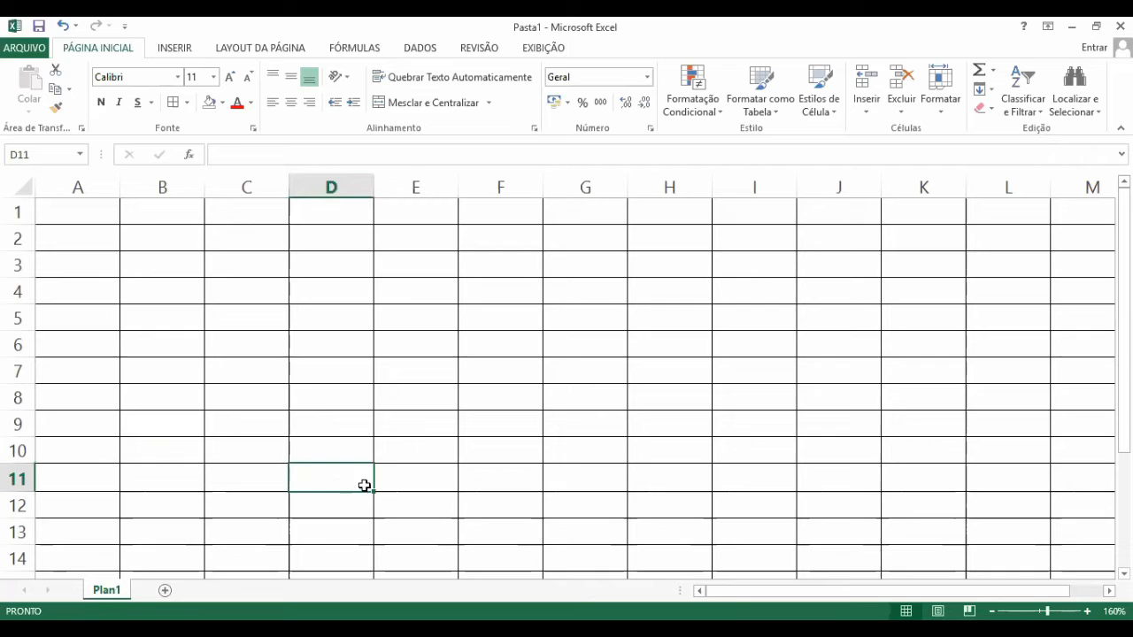
{"action": "left_click", "coordinate": [399, 471]}
{"action": "left_click", "coordinate": [481, 387]}
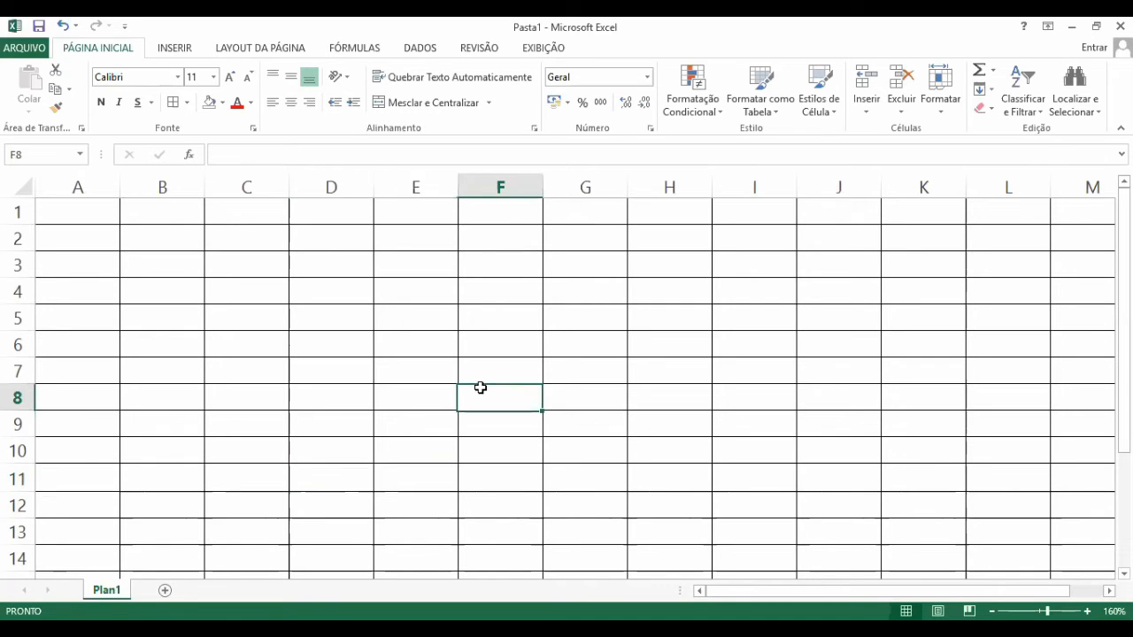
{"action": "left_click", "coordinate": [500, 354]}
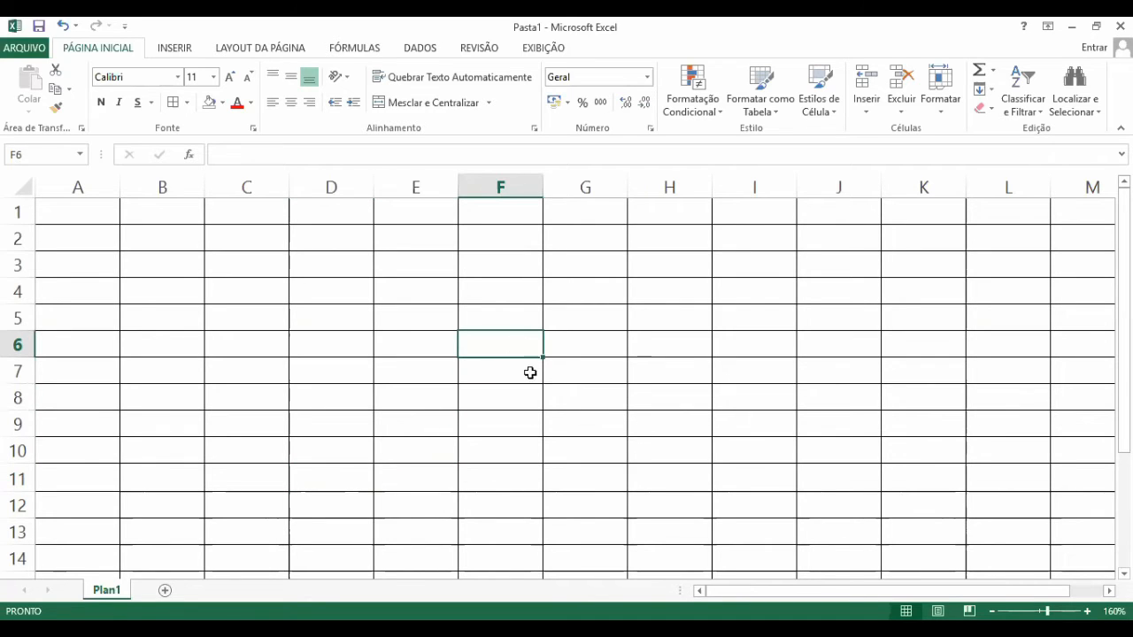
Select the entire columns G, D, F and E one at a time, ending on column G
{"action": "left_click", "coordinate": [580, 187]}
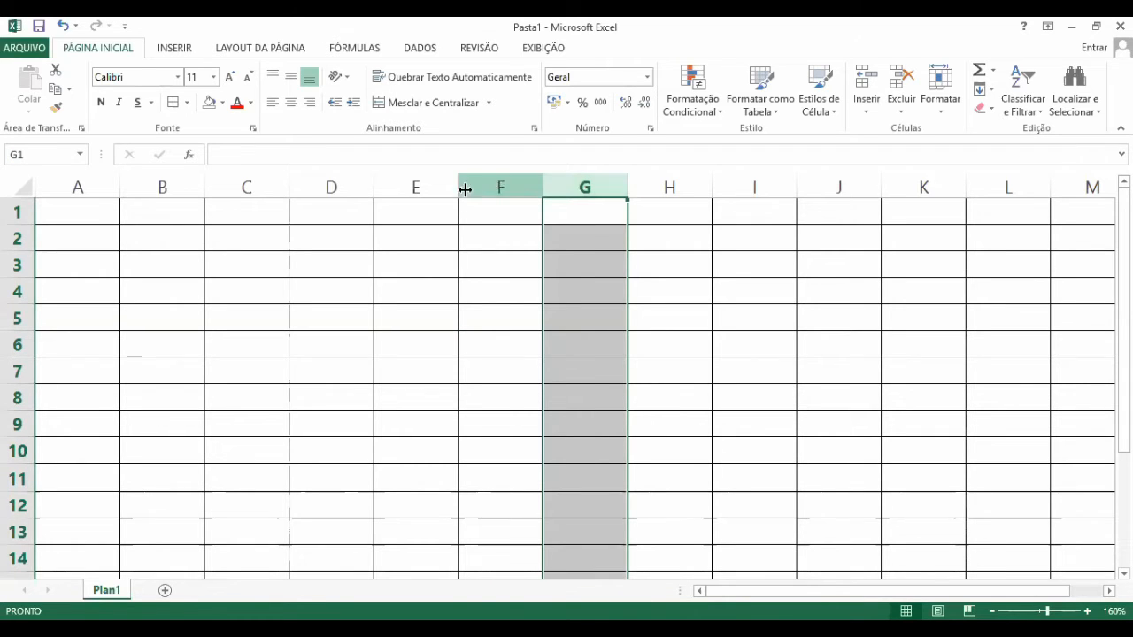
{"action": "left_click", "coordinate": [338, 186]}
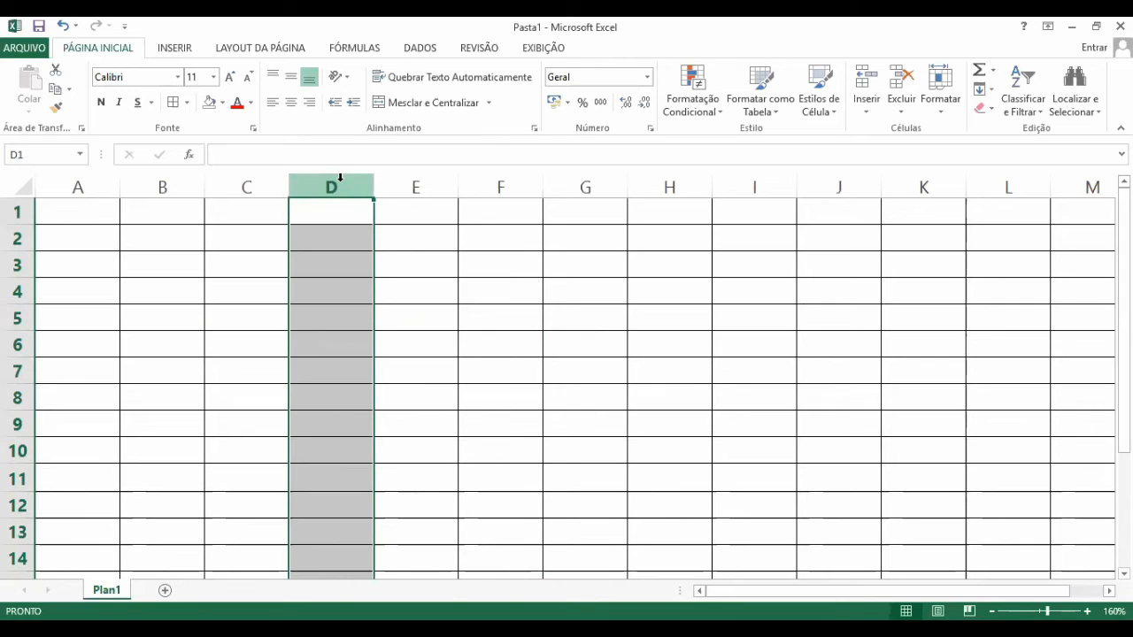
{"action": "left_click", "coordinate": [510, 188]}
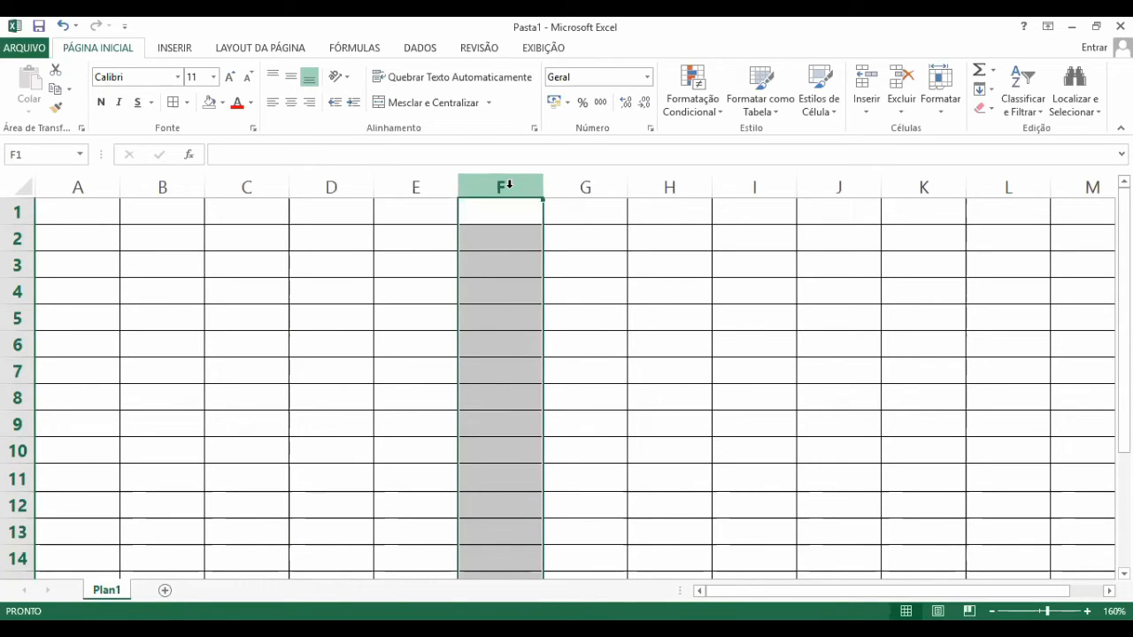
{"action": "left_click", "coordinate": [406, 186]}
{"action": "left_click", "coordinate": [499, 183]}
{"action": "left_click", "coordinate": [584, 185]}
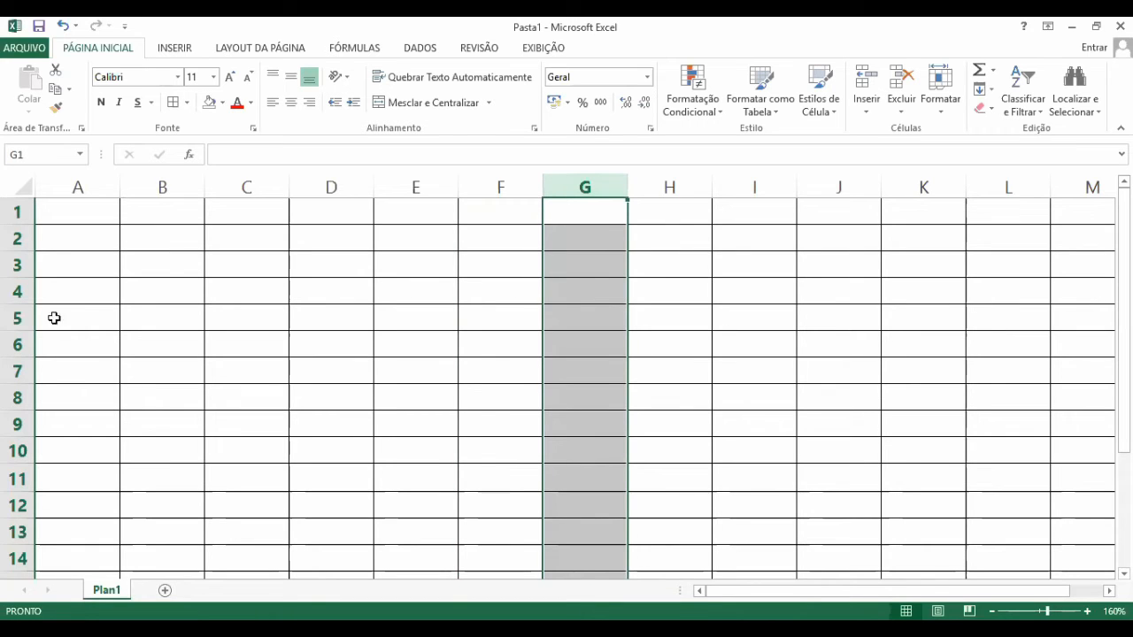
Select the entire rows 6 and 9 one at a time, and finally the whole of column D
{"action": "left_click", "coordinate": [14, 347]}
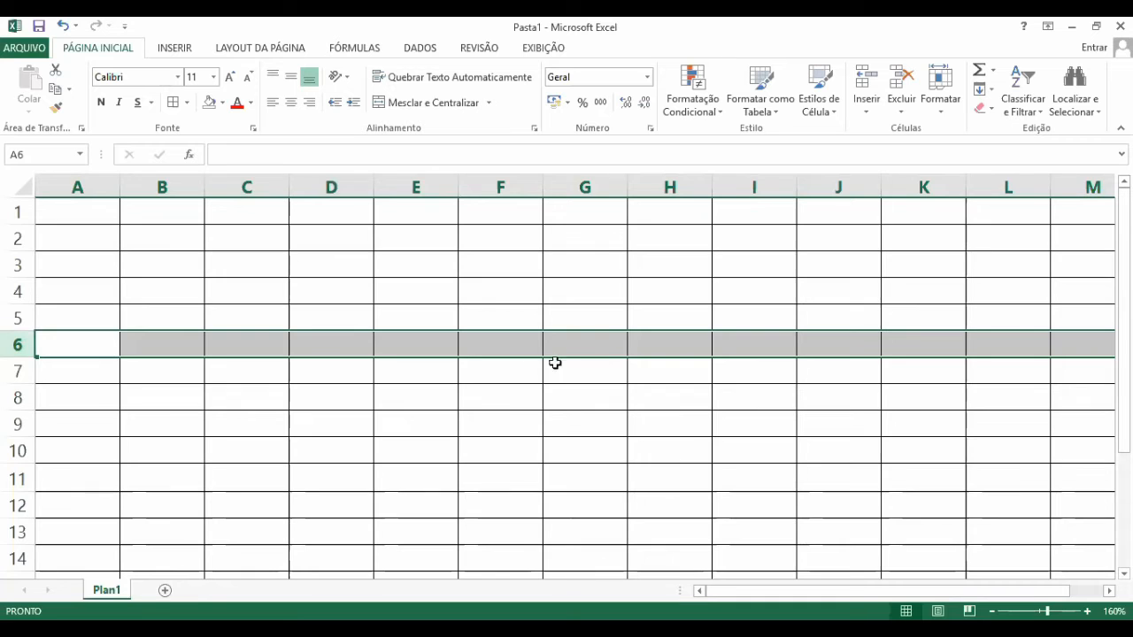
{"action": "left_click", "coordinate": [18, 426]}
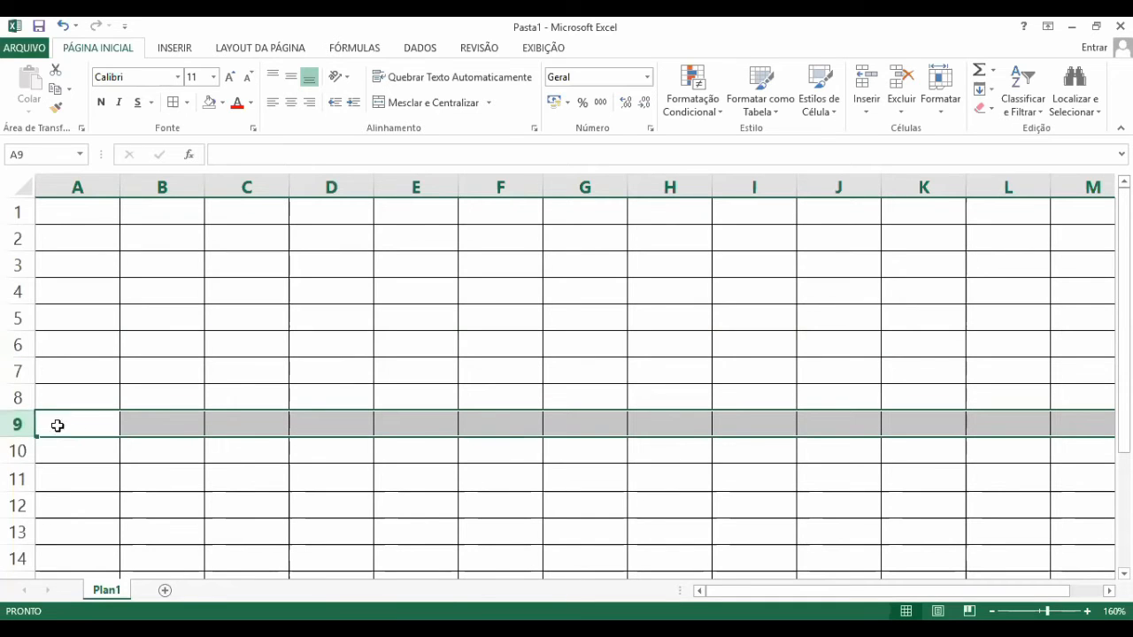
{"action": "left_click_drag", "start_coordinate": [86, 412], "coordinate": [20, 344]}
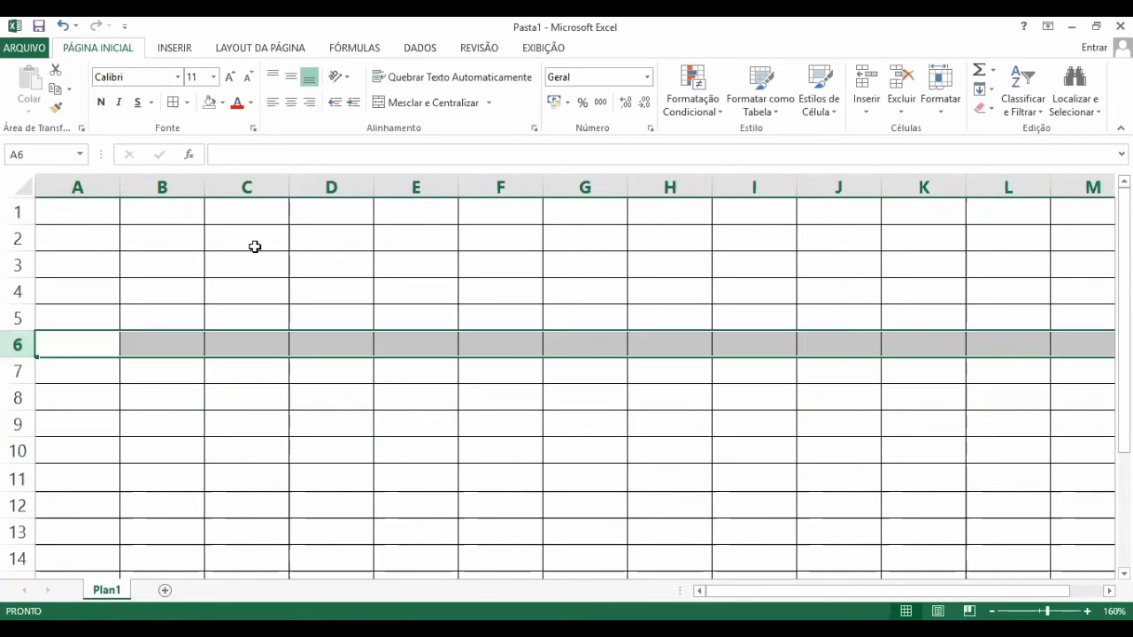
{"action": "left_click", "coordinate": [314, 186]}
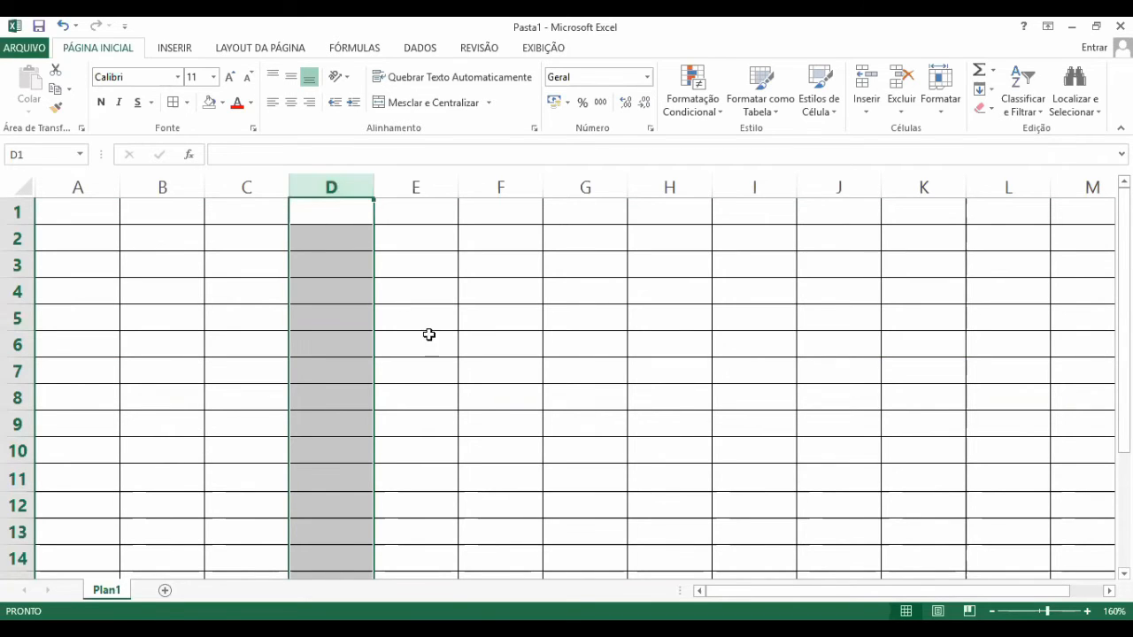
{"action": "left_click", "coordinate": [397, 392]}
{"action": "left_click", "coordinate": [351, 391]}
{"action": "left_click_drag", "start_coordinate": [351, 390], "coordinate": [618, 388]}
{"action": "left_click", "coordinate": [666, 366]}
{"action": "left_click", "coordinate": [714, 335]}
{"action": "left_click", "coordinate": [635, 308]}
{"action": "left_click", "coordinate": [557, 289]}
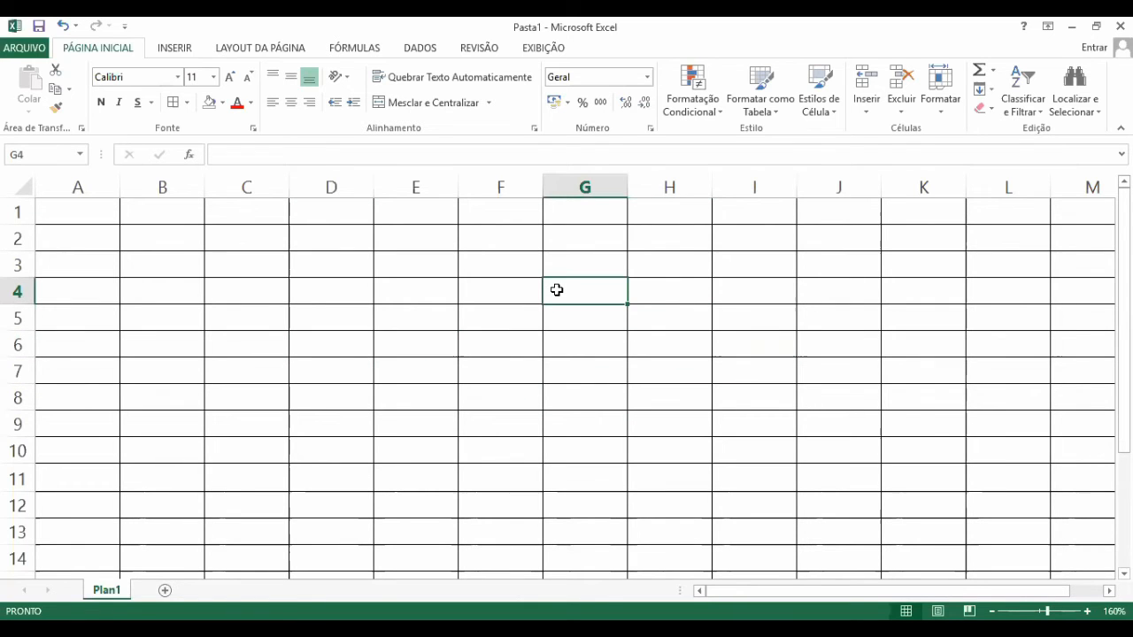
{"action": "left_click", "coordinate": [496, 289]}
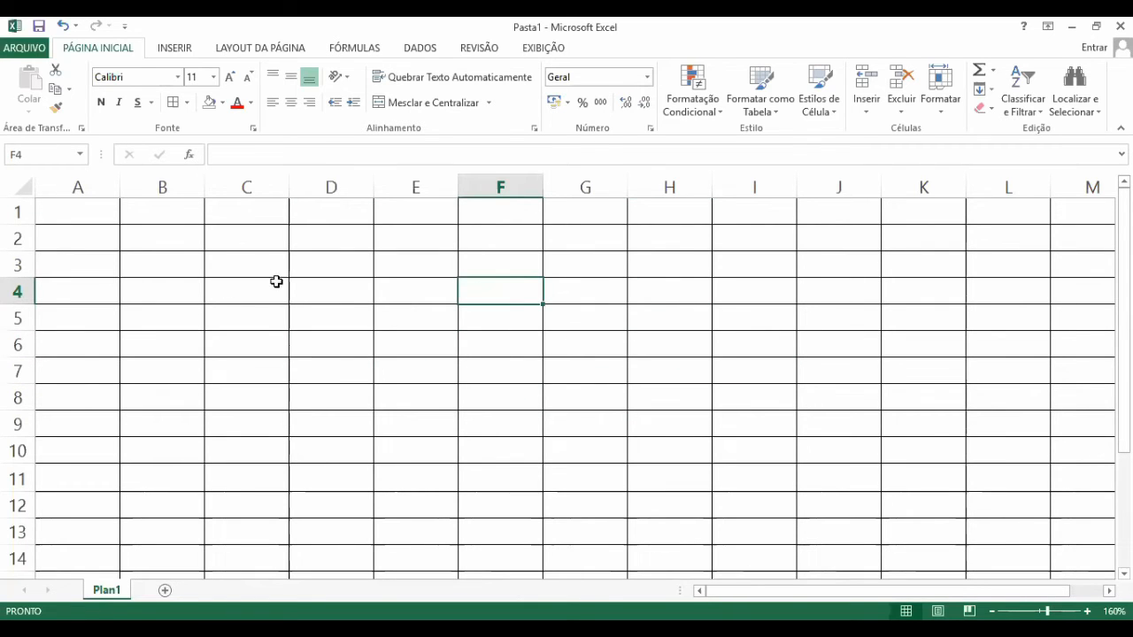
Enter the text "aula" in cell B2
{"action": "left_click", "coordinate": [155, 237]}
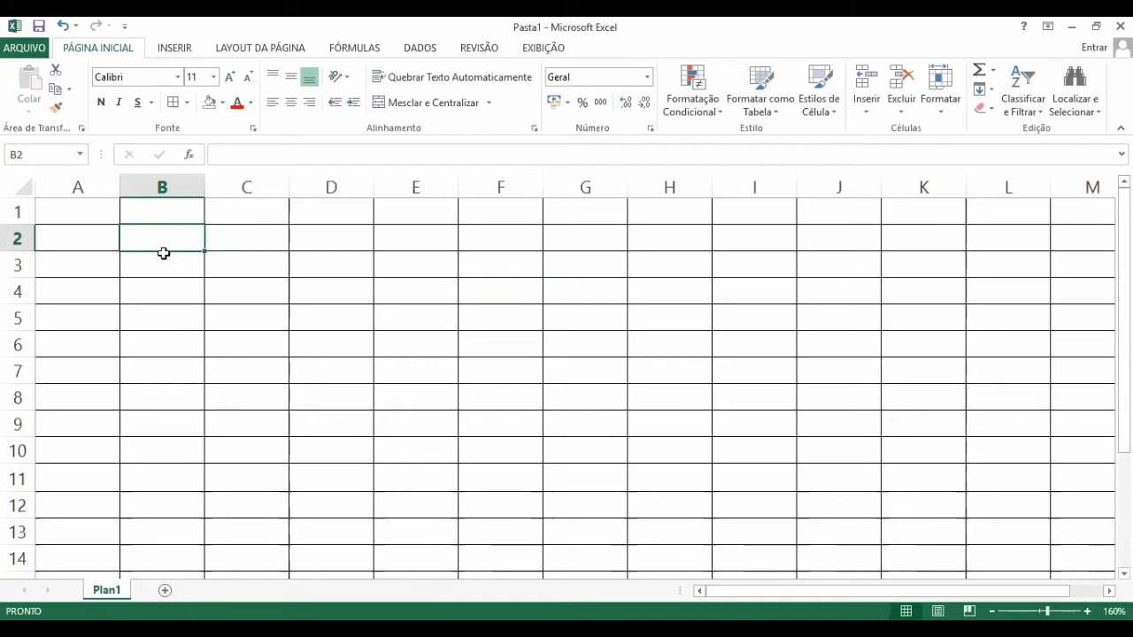
{"action": "type", "text": "aula"}
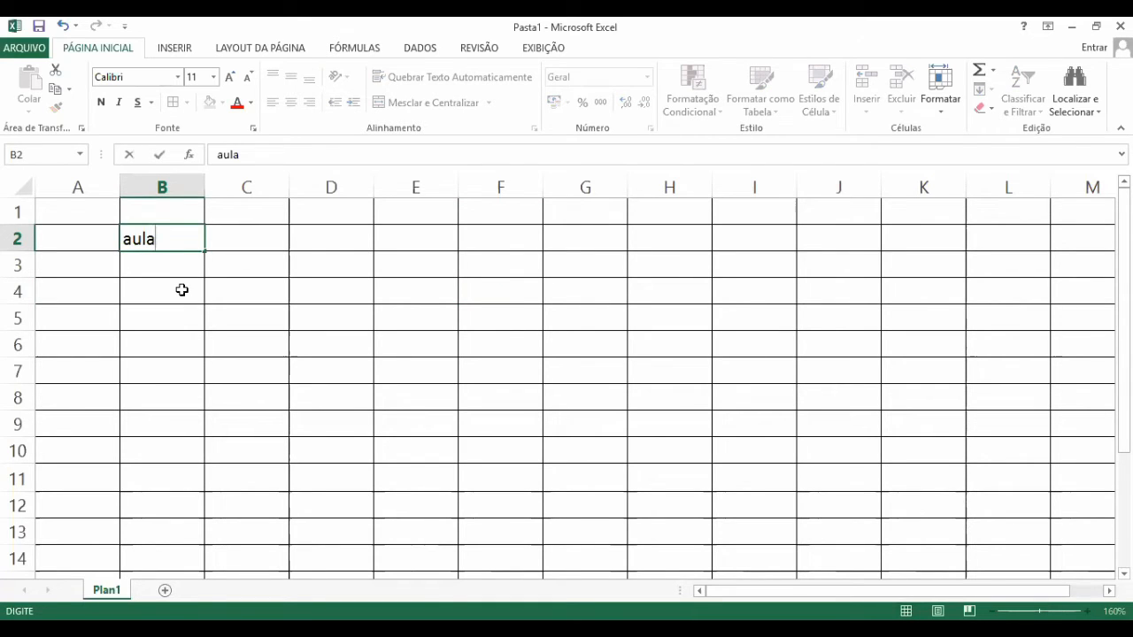
{"action": "key", "text": "Return"}
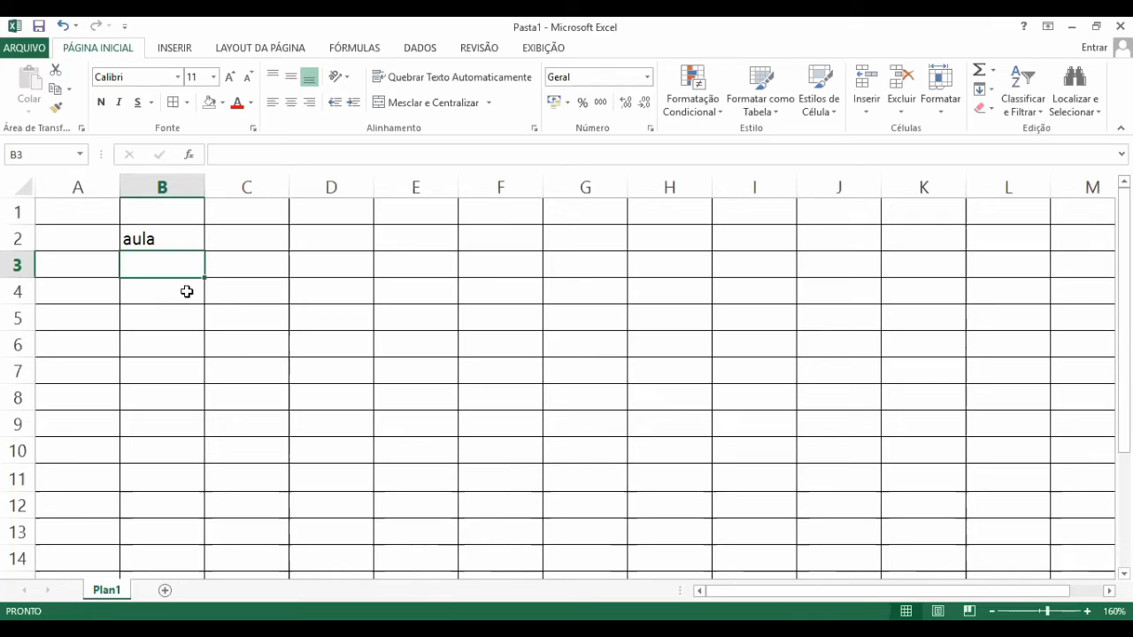
{"action": "left_click", "coordinate": [253, 293]}
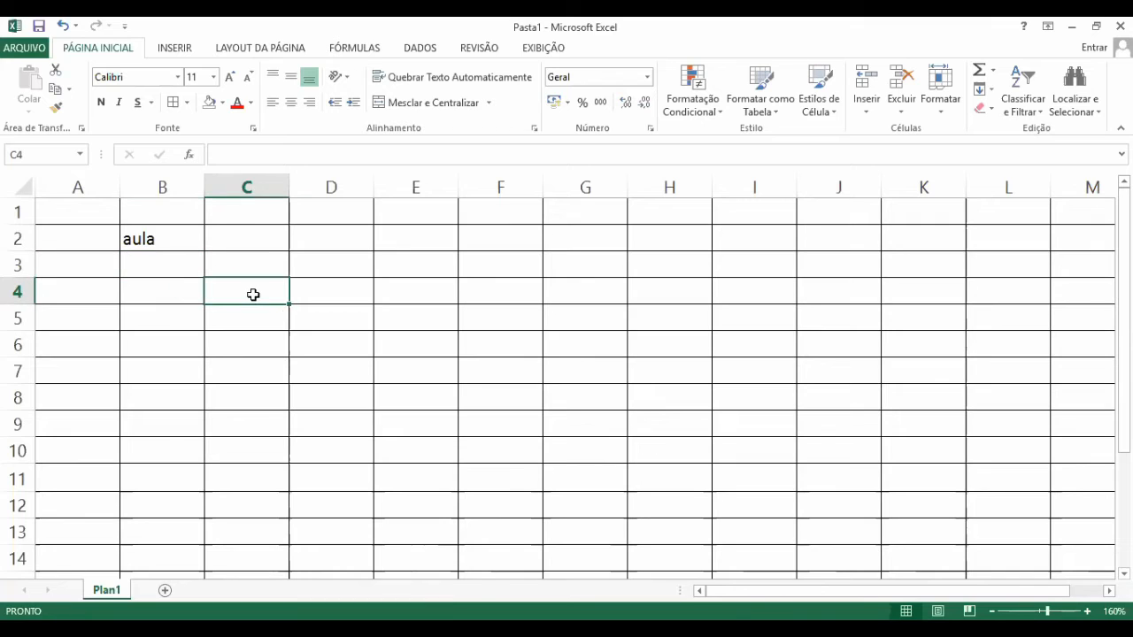
{"action": "left_click", "coordinate": [293, 345]}
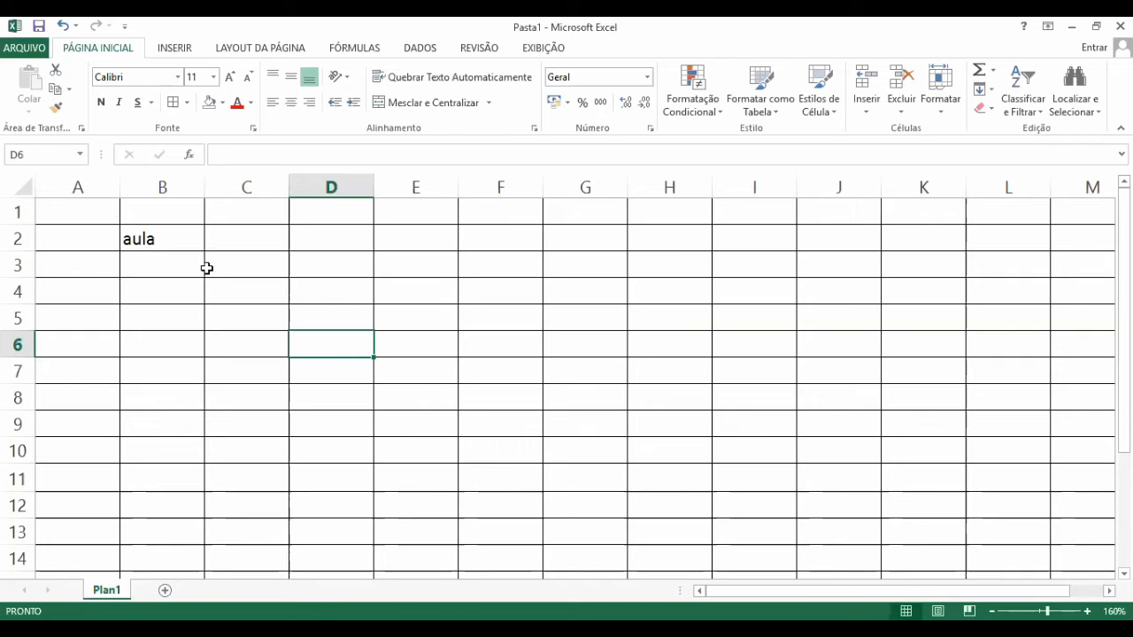
{"action": "left_click", "coordinate": [150, 240]}
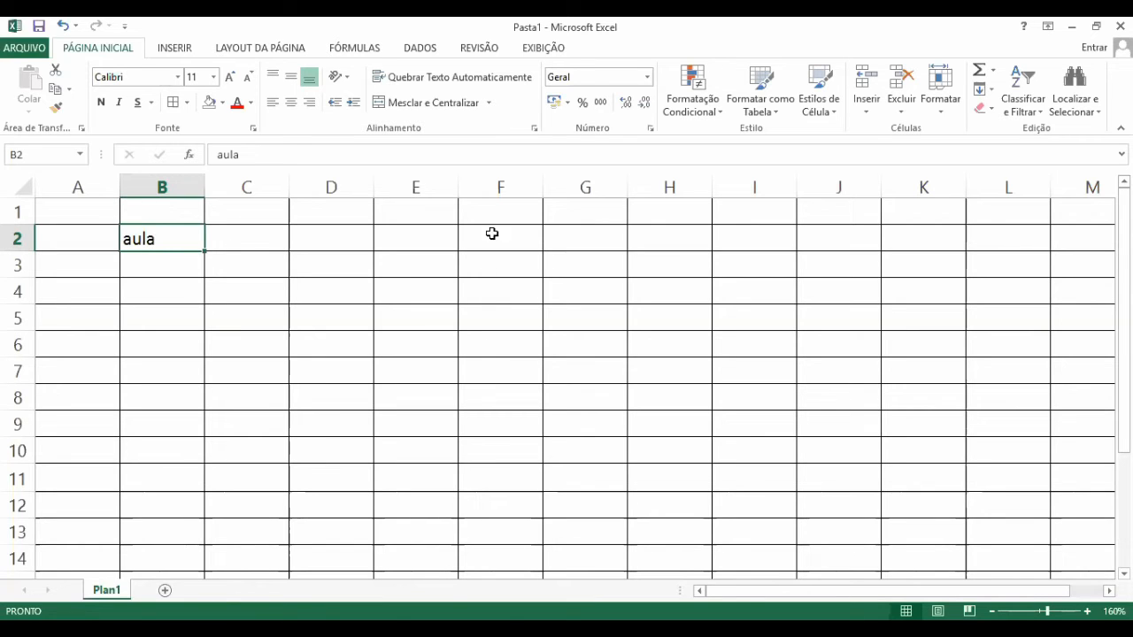
{"action": "left_click", "coordinate": [494, 310]}
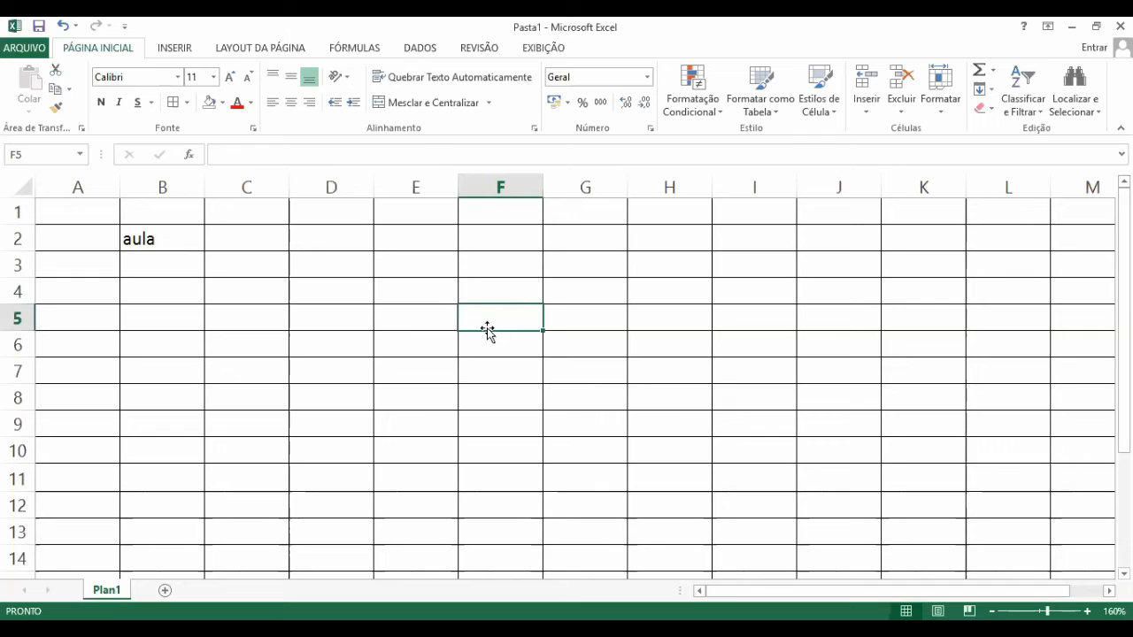
{"action": "left_click", "coordinate": [371, 310]}
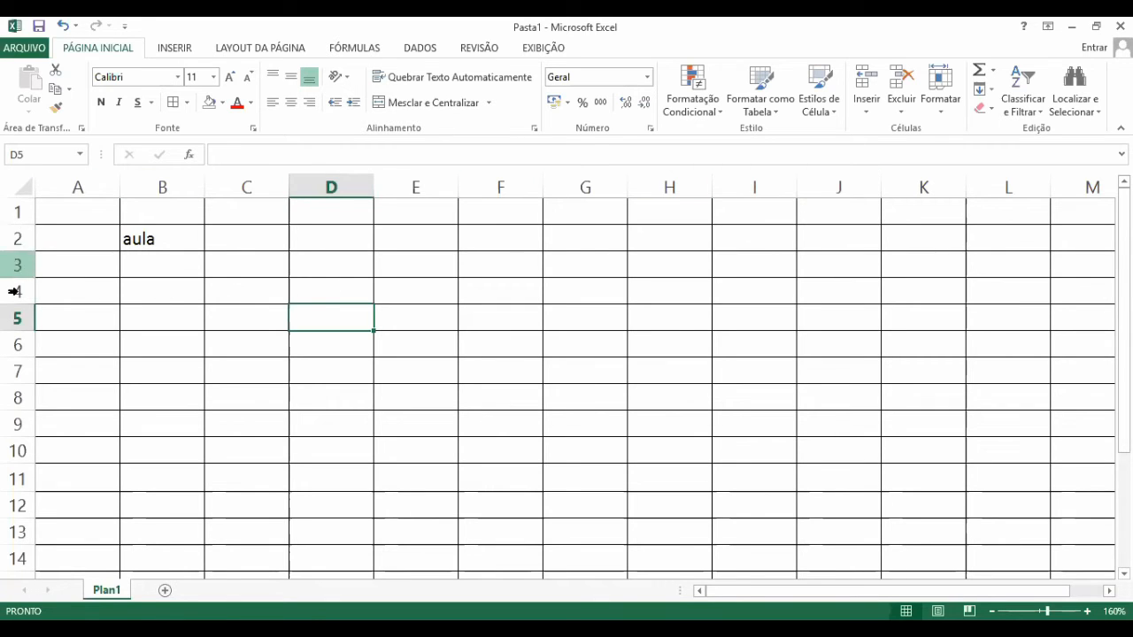
{"action": "left_click", "coordinate": [311, 407]}
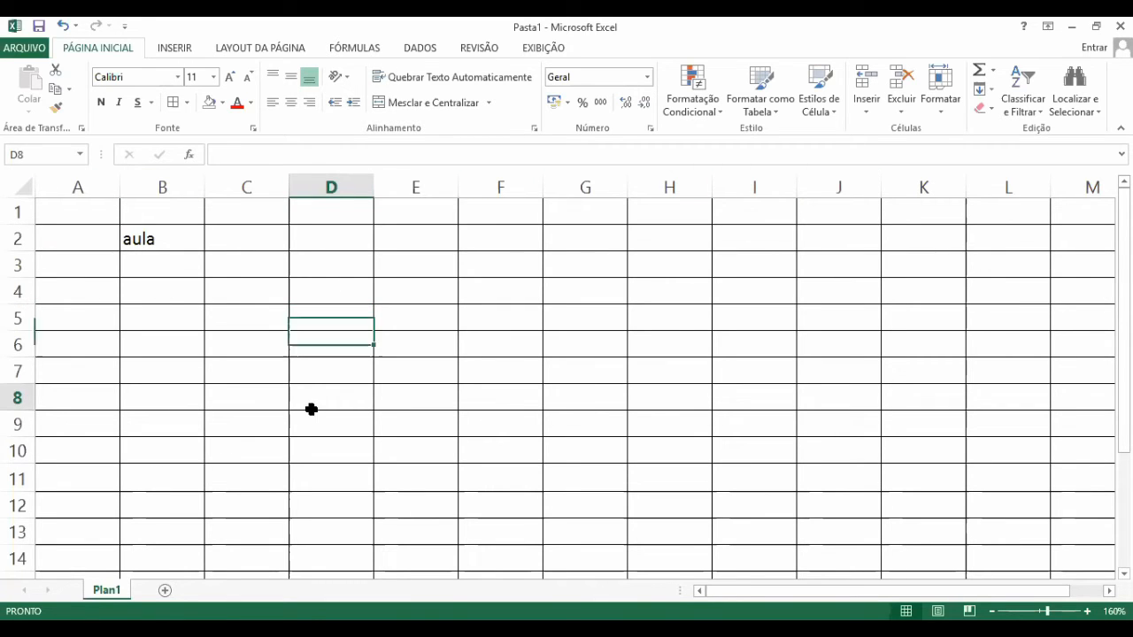
{"action": "left_click", "coordinate": [412, 326]}
{"action": "left_click", "coordinate": [529, 321]}
{"action": "left_click", "coordinate": [615, 323]}
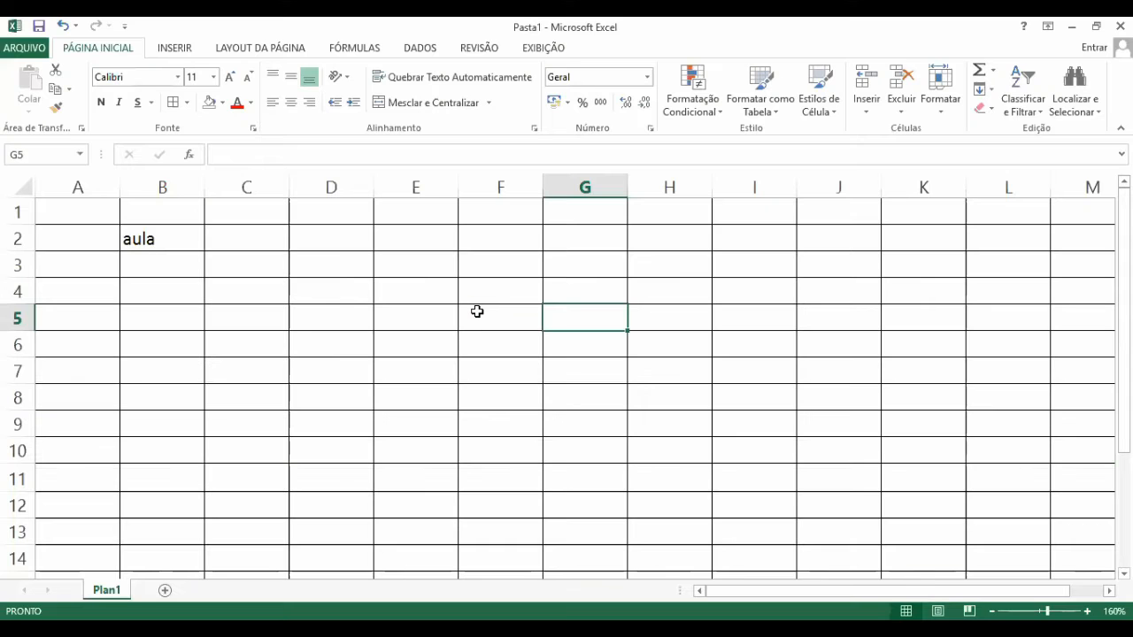
{"action": "left_click", "coordinate": [448, 294]}
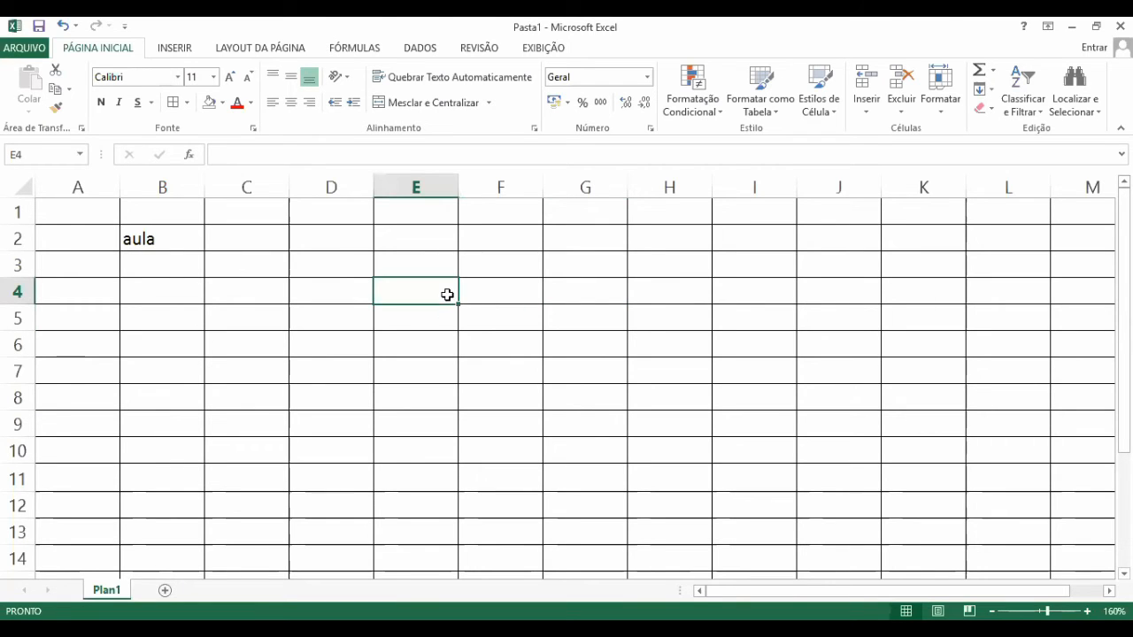
Clear the text from cell B2
{"action": "left_click", "coordinate": [184, 285]}
{"action": "left_click_drag", "start_coordinate": [138, 238], "coordinate": [197, 257]}
{"action": "left_click", "coordinate": [276, 298]}
{"action": "left_click", "coordinate": [153, 246]}
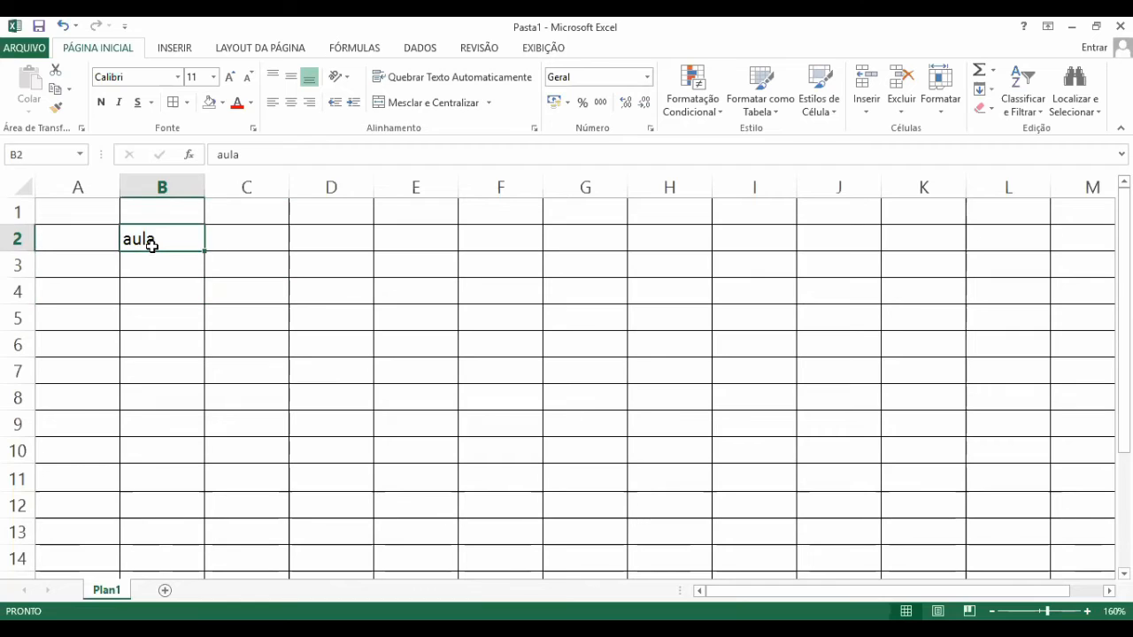
{"action": "key", "text": "Delete"}
{"action": "left_click", "coordinate": [437, 331]}
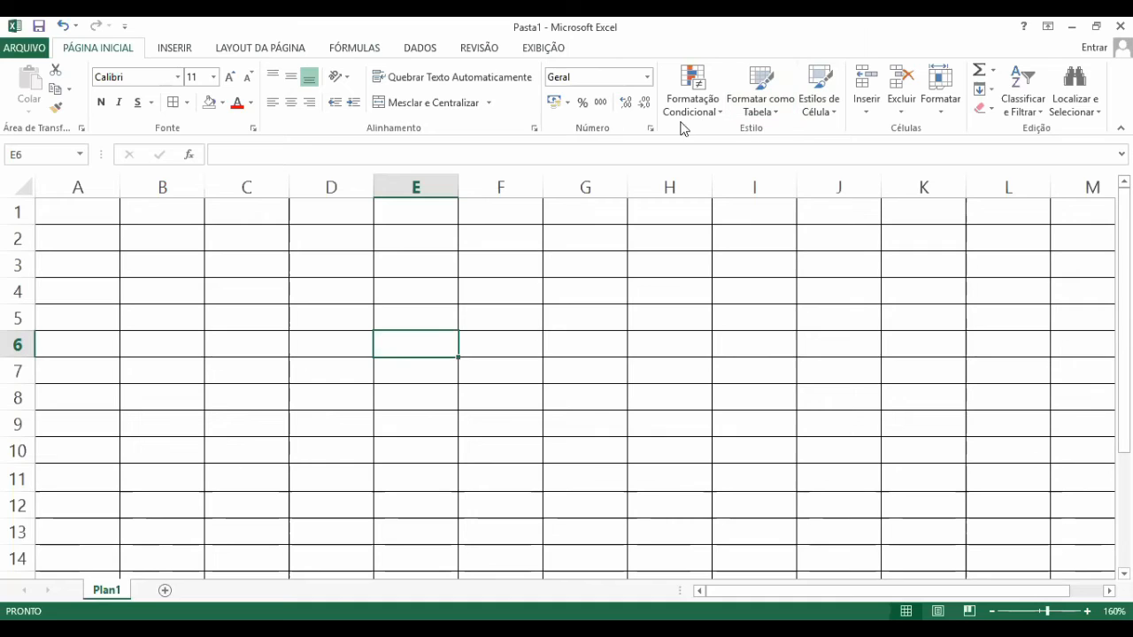
{"action": "left_click", "coordinate": [188, 49]}
{"action": "left_click", "coordinate": [248, 49]}
{"action": "left_click", "coordinate": [354, 49]}
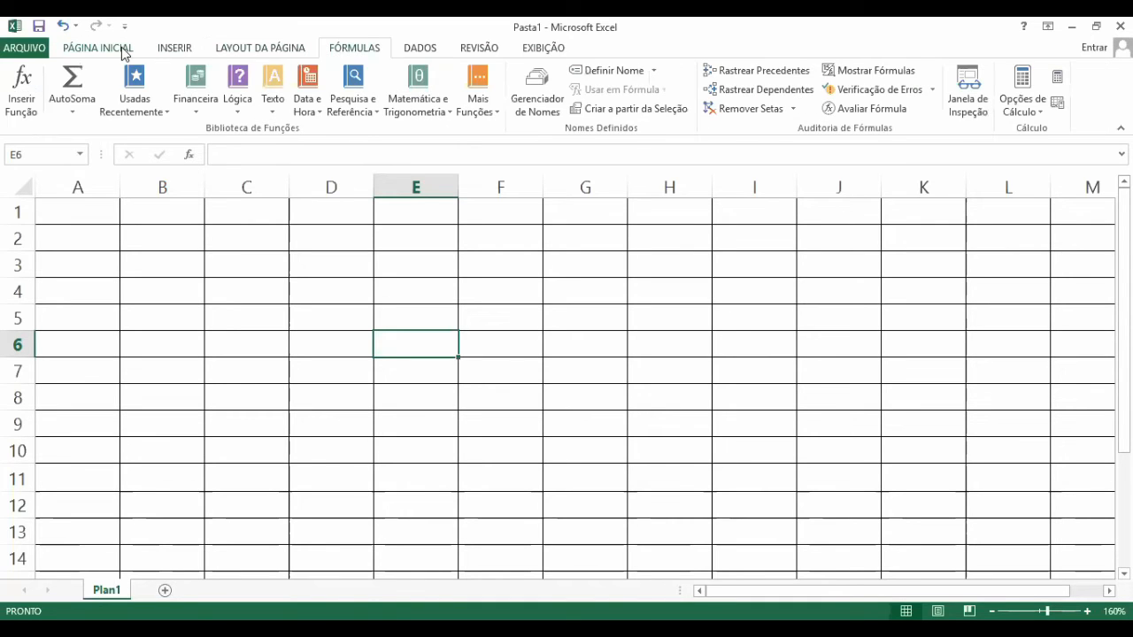
{"action": "left_click", "coordinate": [127, 53]}
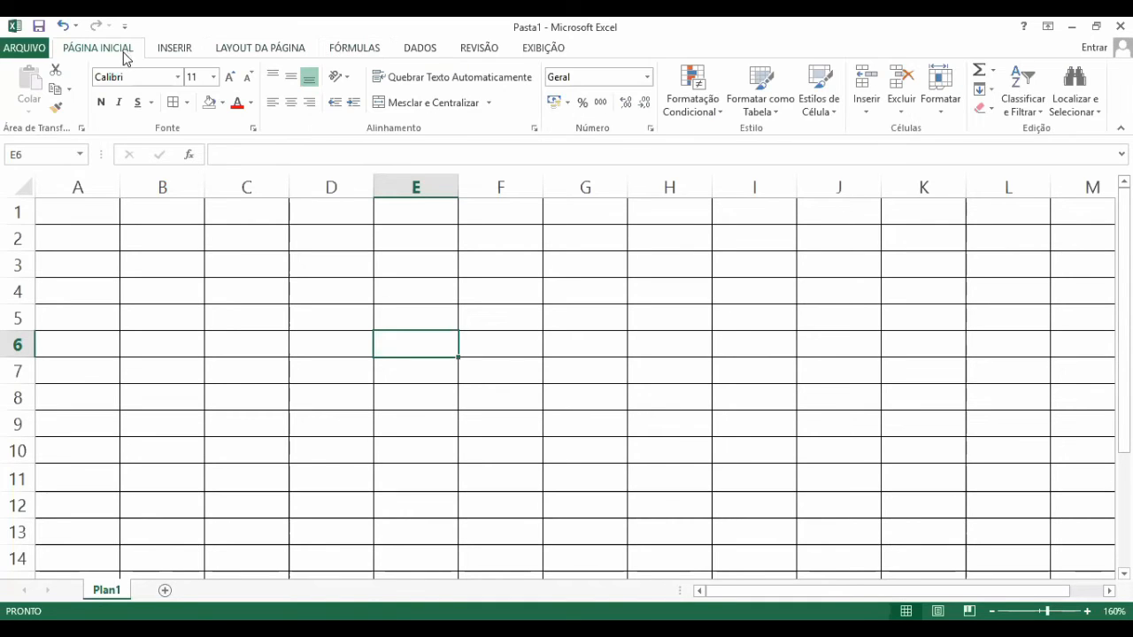
{"action": "left_click", "coordinate": [354, 336]}
{"action": "left_click", "coordinate": [324, 300]}
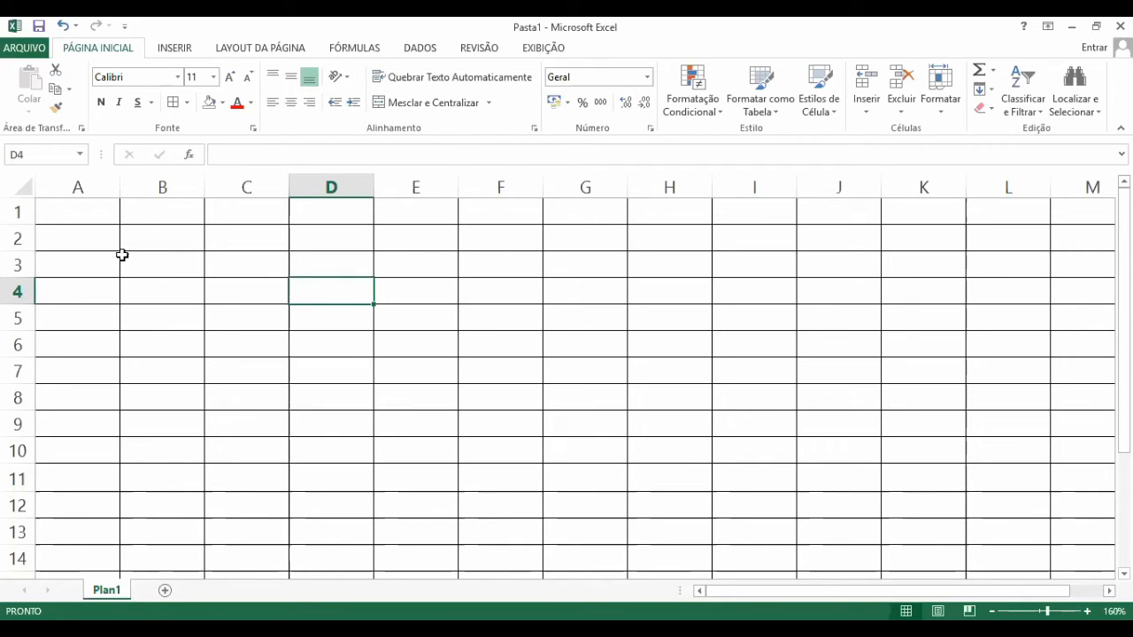
{"action": "left_click", "coordinate": [602, 476]}
{"action": "left_click", "coordinate": [356, 377]}
{"action": "left_click", "coordinate": [432, 293]}
{"action": "left_click", "coordinate": [694, 285]}
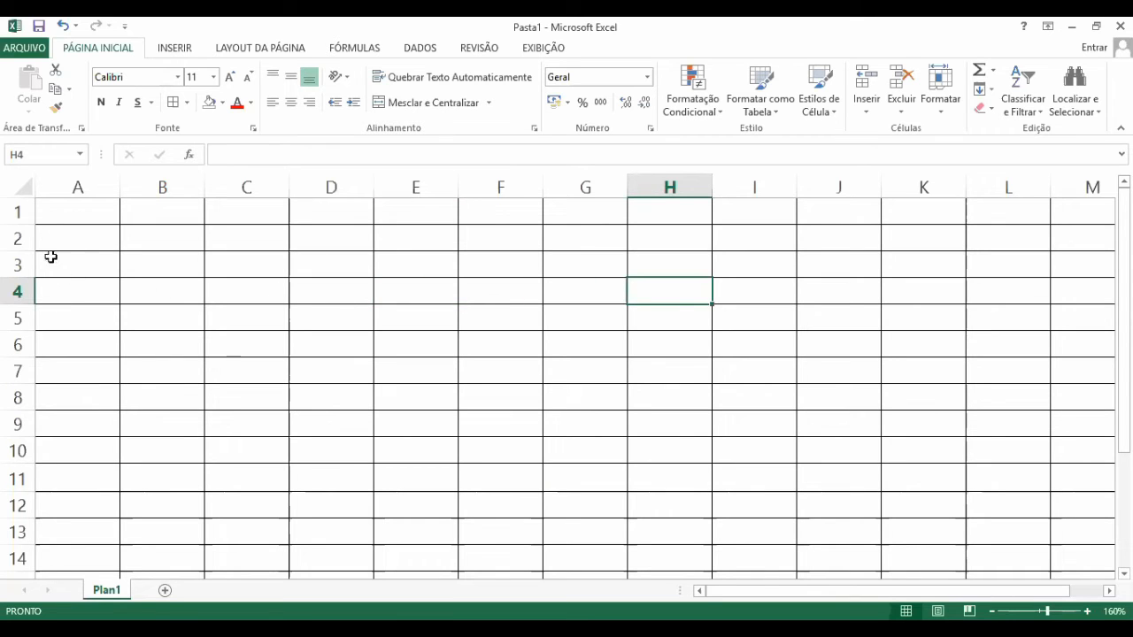
Examine how the row numbering continues down the worksheet, from cell A14 to about row 240
{"action": "left_click", "coordinate": [44, 560]}
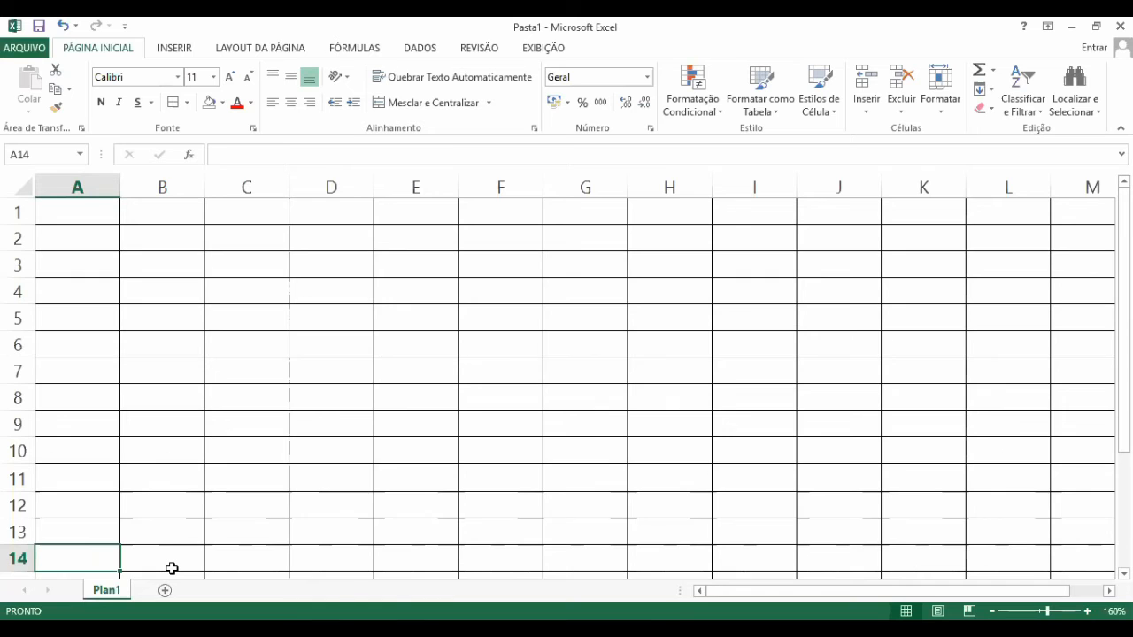
{"action": "key", "text": "Down"}
{"action": "key", "text": "Down"}
{"action": "key", "text": "Down"}
{"action": "key", "text": "Down"}
{"action": "key", "text": "Down"}
{"action": "key", "text": "Down"}
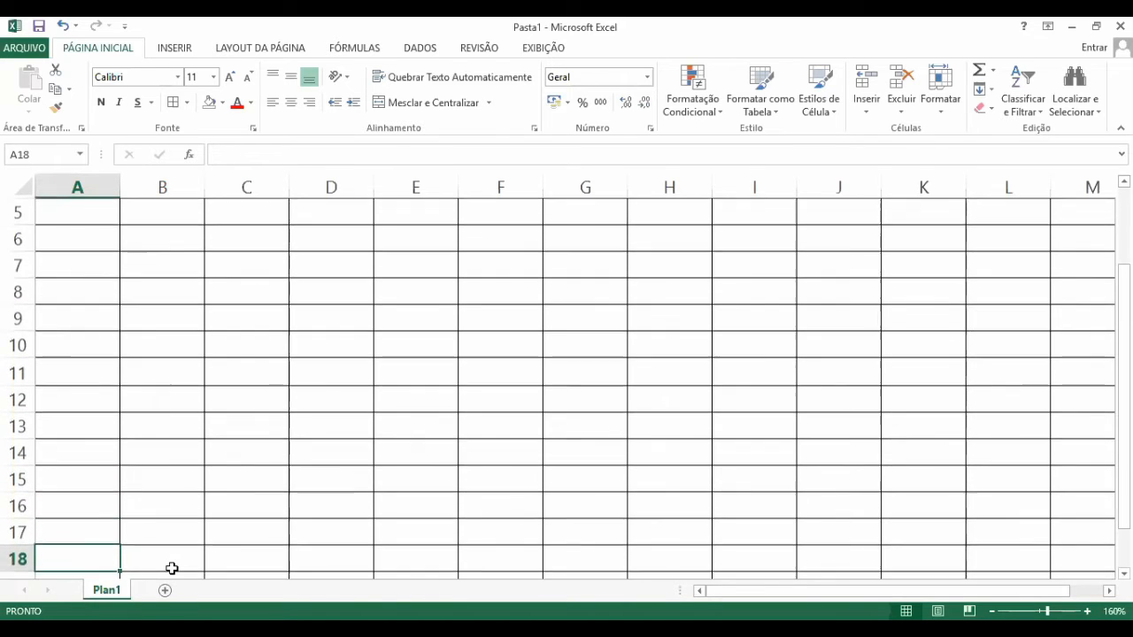
{"action": "key", "text": "Down"}
{"action": "key", "text": "Down"}
{"action": "key", "text": "Down"}
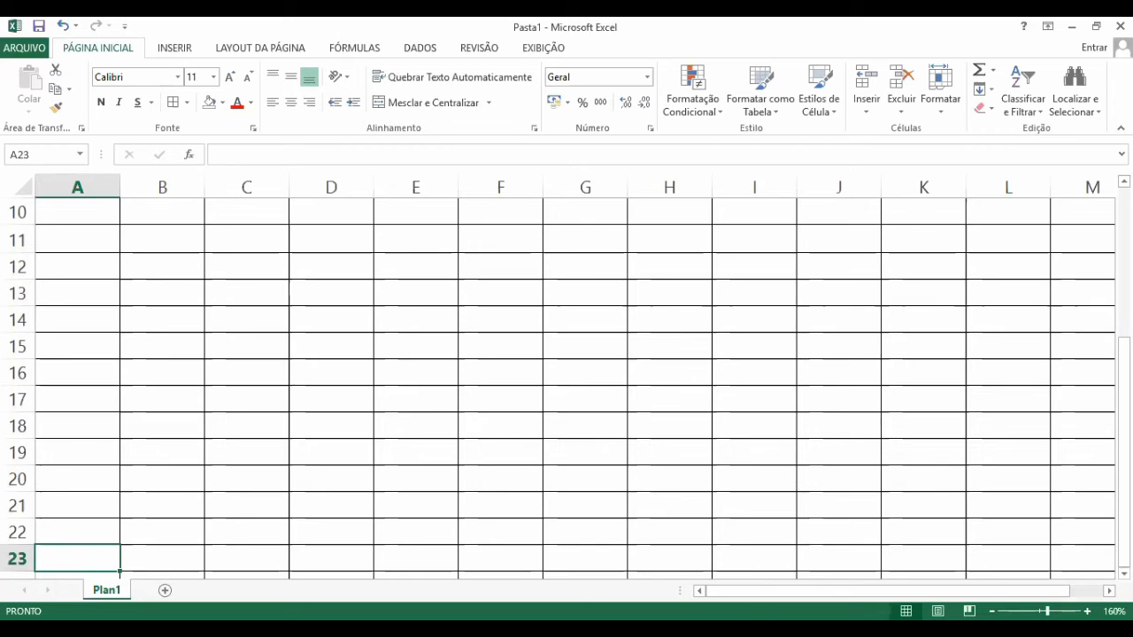
{"action": "scroll", "coordinate": [566, 390], "scroll_direction": "down", "scroll_amount": 2}
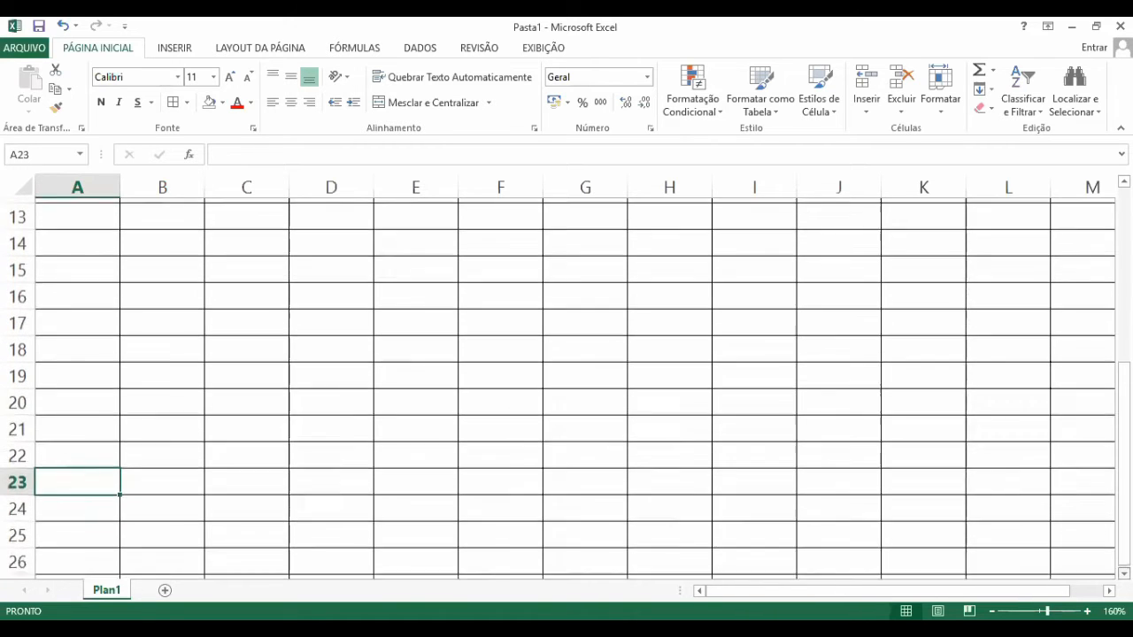
{"action": "scroll", "coordinate": [520, 448], "scroll_direction": "down", "scroll_amount": 3}
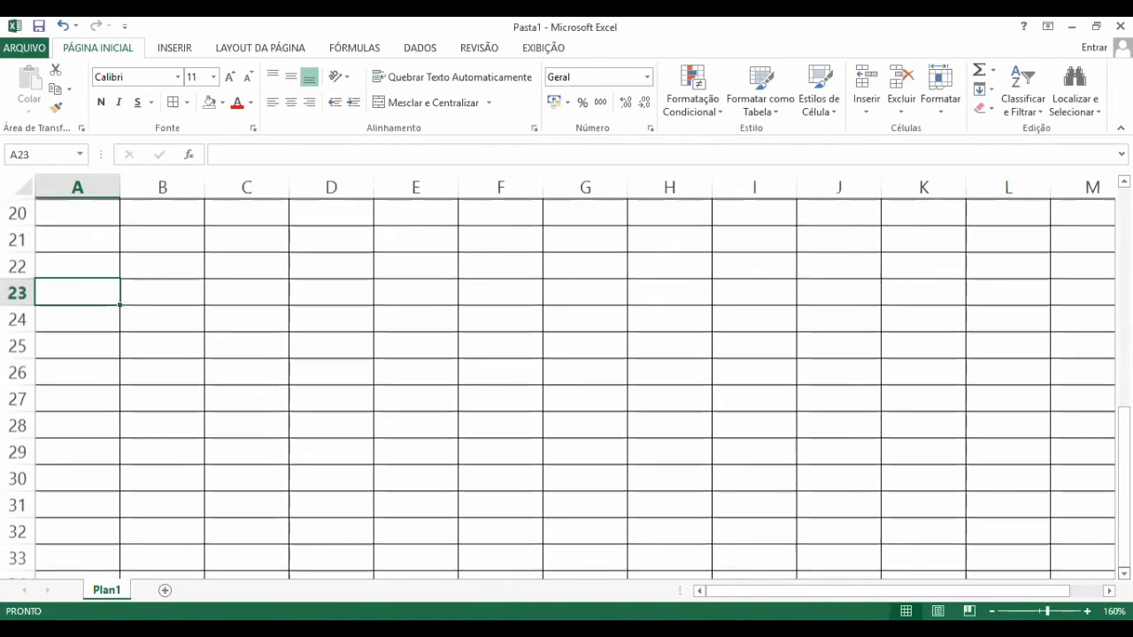
{"action": "left_click", "coordinate": [520, 448]}
{"action": "left_click", "coordinate": [271, 381]}
{"action": "scroll", "coordinate": [271, 385], "scroll_direction": "down", "scroll_amount": 4}
{"action": "scroll", "coordinate": [270, 384], "scroll_direction": "down", "scroll_amount": 19}
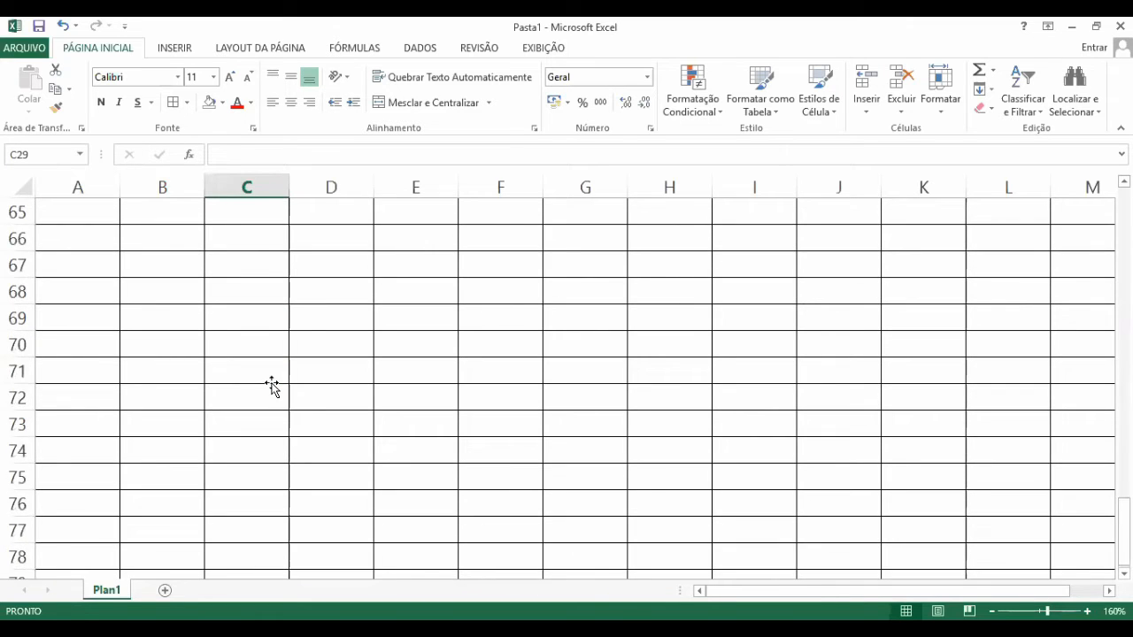
{"action": "scroll", "coordinate": [271, 385], "scroll_direction": "down", "scroll_amount": 20}
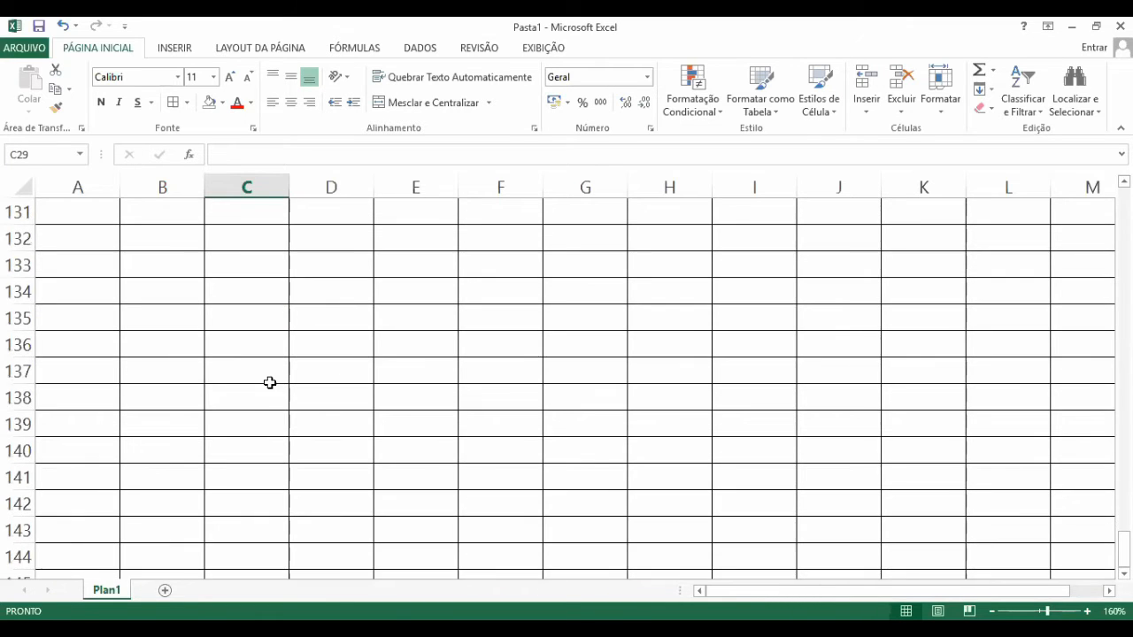
{"action": "scroll", "coordinate": [270, 382], "scroll_direction": "down", "scroll_amount": 17}
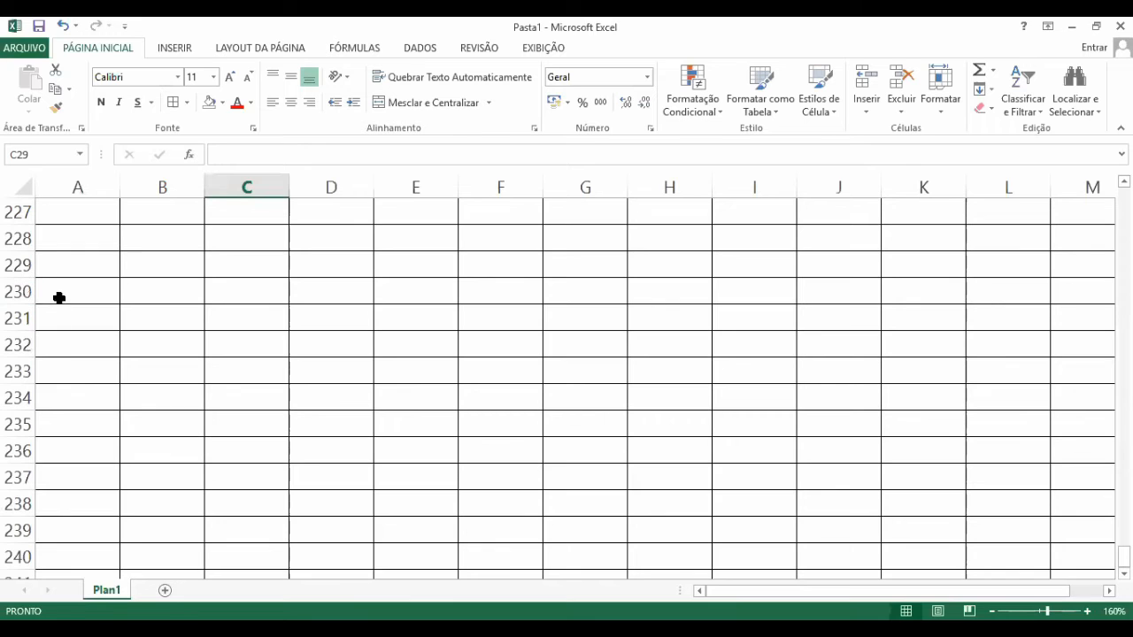
Fill cell D230 with red
{"action": "left_click", "coordinate": [61, 294]}
{"action": "left_click", "coordinate": [344, 295]}
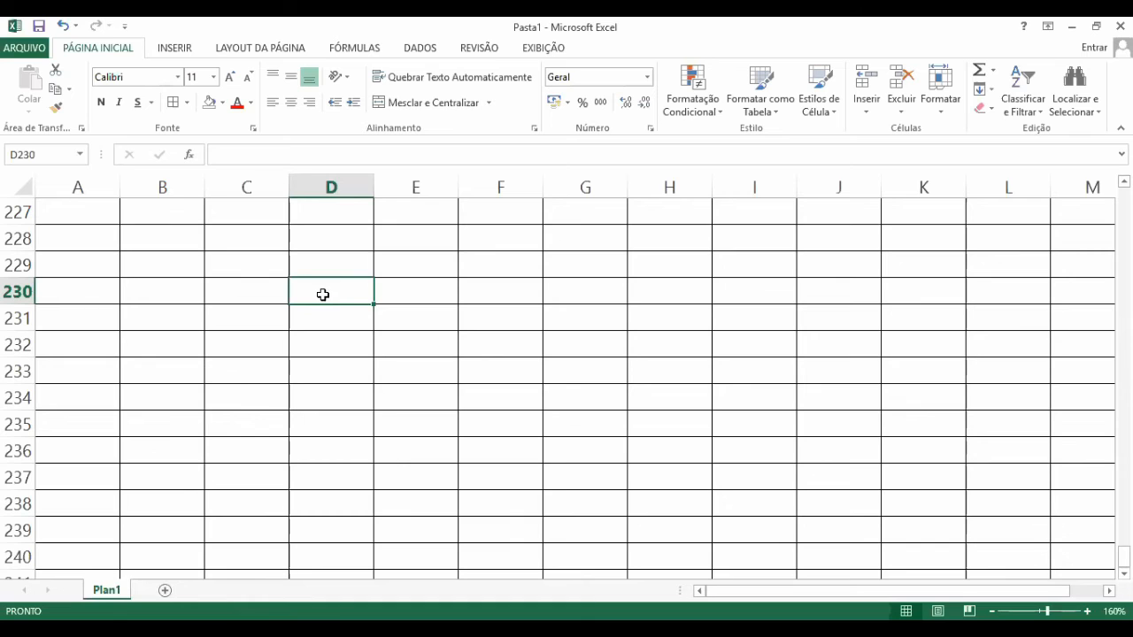
{"action": "left_click", "coordinate": [223, 104]}
{"action": "left_click", "coordinate": [221, 233]}
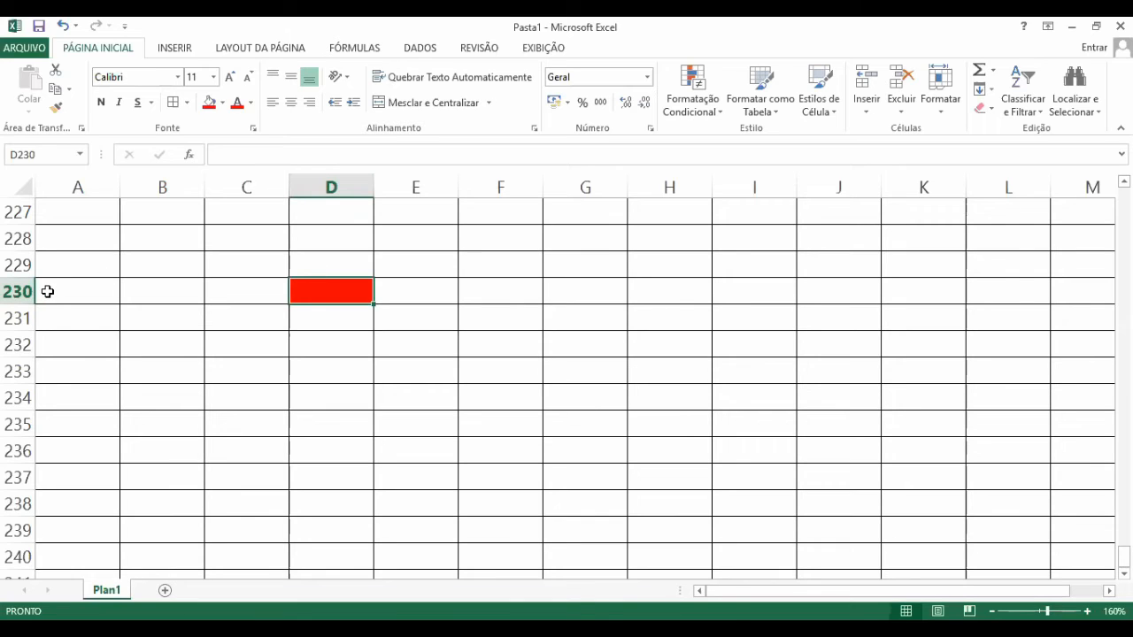
{"action": "left_click", "coordinate": [312, 326]}
{"action": "left_click", "coordinate": [323, 295]}
Look over the rows around the red cell D230 and down to about row 270
{"action": "scroll", "coordinate": [221, 368], "scroll_direction": "down", "scroll_amount": 4}
{"action": "scroll", "coordinate": [221, 369], "scroll_direction": "up", "scroll_amount": 4}
{"action": "scroll", "coordinate": [221, 368], "scroll_direction": "down", "scroll_amount": 3}
{"action": "scroll", "coordinate": [221, 368], "scroll_direction": "up", "scroll_amount": 3}
{"action": "scroll", "coordinate": [221, 369], "scroll_direction": "down", "scroll_amount": 1}
{"action": "scroll", "coordinate": [172, 370], "scroll_direction": "up", "scroll_amount": 1}
{"action": "scroll", "coordinate": [168, 344], "scroll_direction": "down", "scroll_amount": 2}
{"action": "scroll", "coordinate": [167, 345], "scroll_direction": "up", "scroll_amount": 1}
{"action": "scroll", "coordinate": [167, 345], "scroll_direction": "down", "scroll_amount": 1}
{"action": "scroll", "coordinate": [167, 345], "scroll_direction": "up", "scroll_amount": 1}
{"action": "scroll", "coordinate": [165, 350], "scroll_direction": "down", "scroll_amount": 1}
{"action": "scroll", "coordinate": [165, 349], "scroll_direction": "down", "scroll_amount": 8}
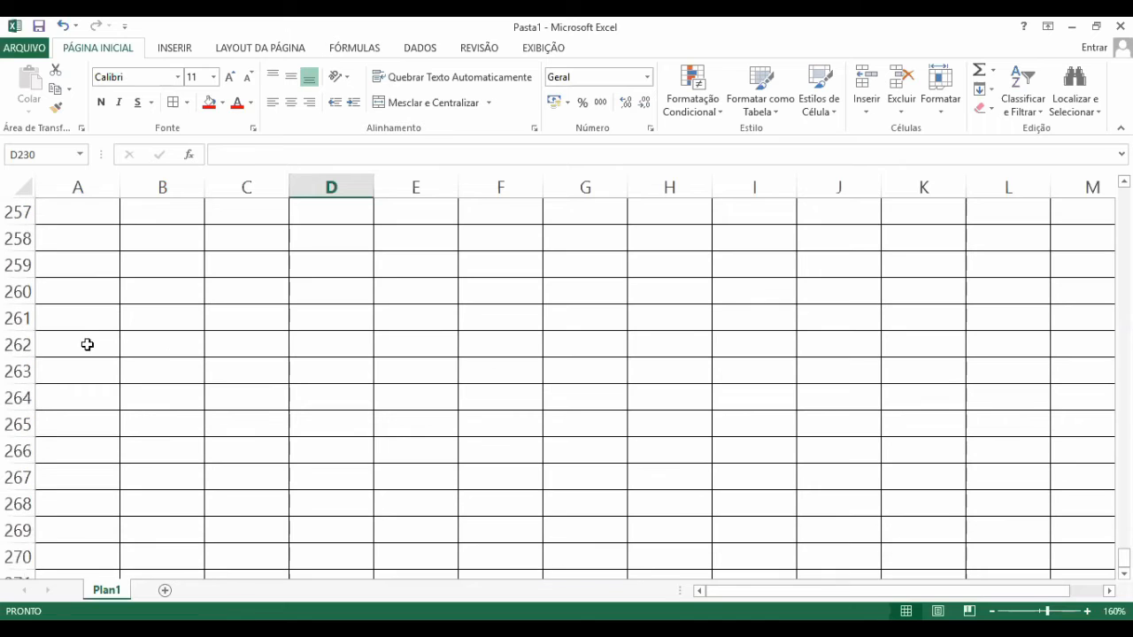
Move down column A from A262 to A514 and examine the rows down to about row 564
{"action": "left_click", "coordinate": [88, 344]}
{"action": "key", "text": "Page_Down"}
{"action": "key", "text": "Page_Down"}
{"action": "key", "text": "Page_Down"}
{"action": "key", "text": "Page_Down"}
{"action": "key", "text": "Page_Down"}
{"action": "key", "text": "Page_Down"}
{"action": "key", "text": "Page_Down"}
{"action": "key", "text": "Page_Down"}
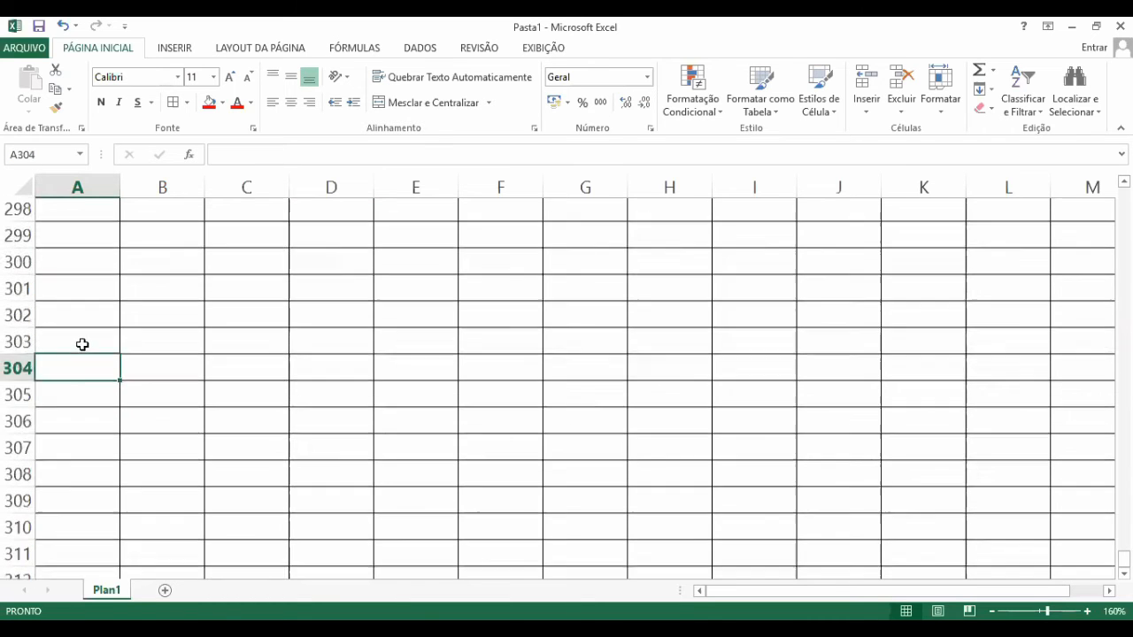
{"action": "key", "text": "Page_Down"}
{"action": "key", "text": "Page_Down"}
{"action": "key", "text": "Page_Down"}
{"action": "key", "text": "Page_Down"}
{"action": "key", "text": "Page_Down"}
{"action": "key", "text": "Page_Down"}
{"action": "key", "text": "Page_Down"}
{"action": "key", "text": "Page_Down"}
{"action": "key", "text": "Page_Down"}
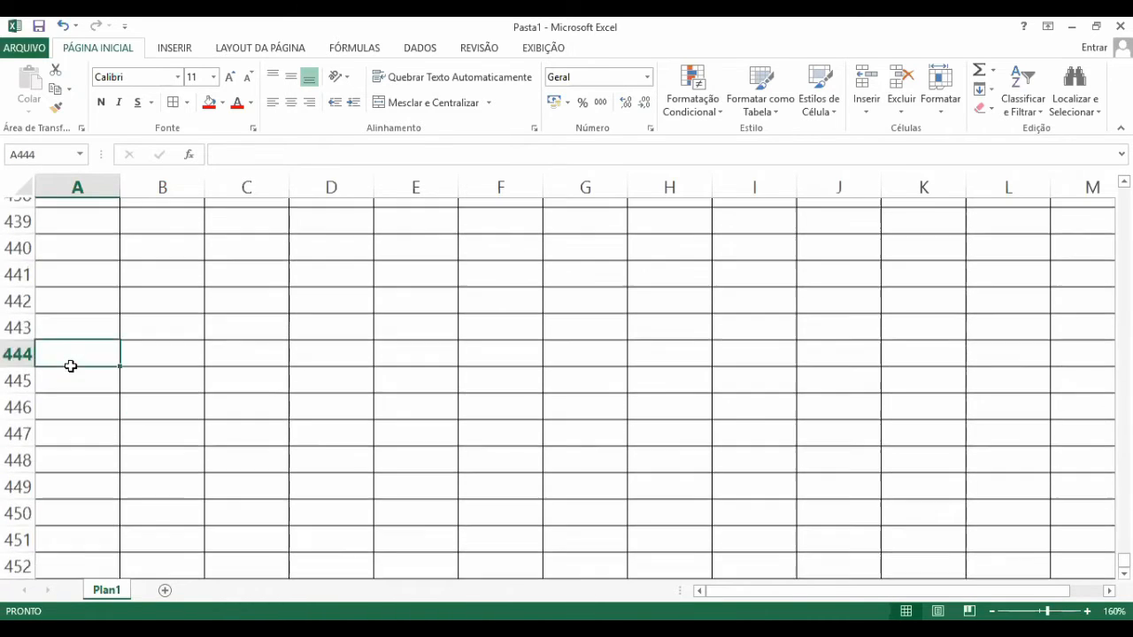
{"action": "key", "text": "Page_Down"}
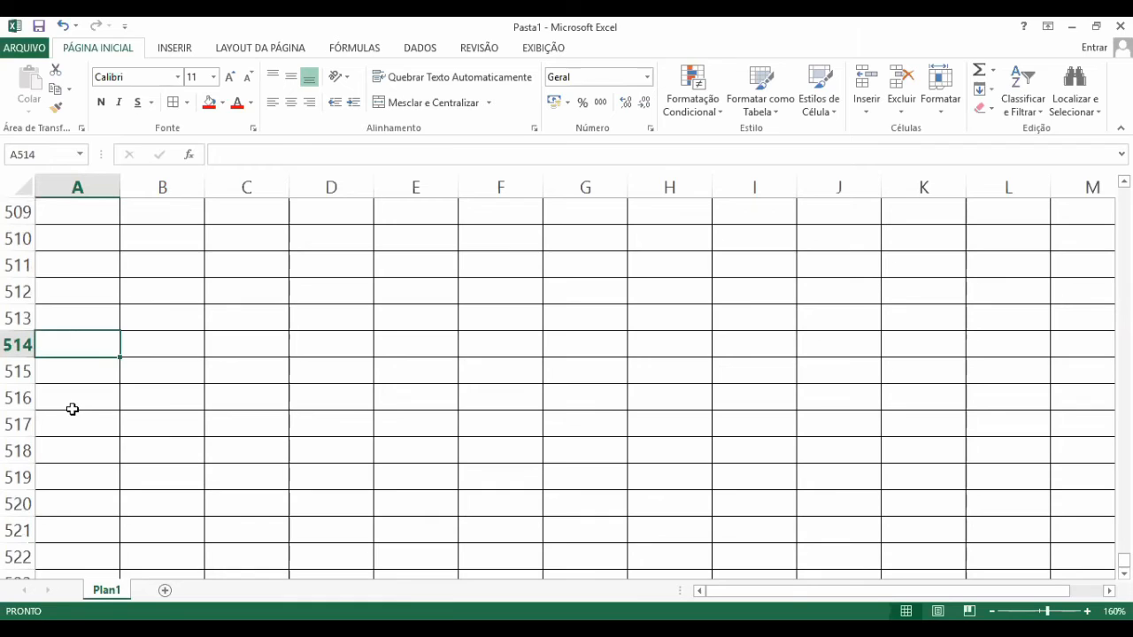
{"action": "scroll", "coordinate": [73, 409], "scroll_direction": "down", "scroll_amount": 2}
{"action": "scroll", "coordinate": [73, 409], "scroll_direction": "down", "scroll_amount": 3}
{"action": "scroll", "coordinate": [73, 409], "scroll_direction": "down", "scroll_amount": 2}
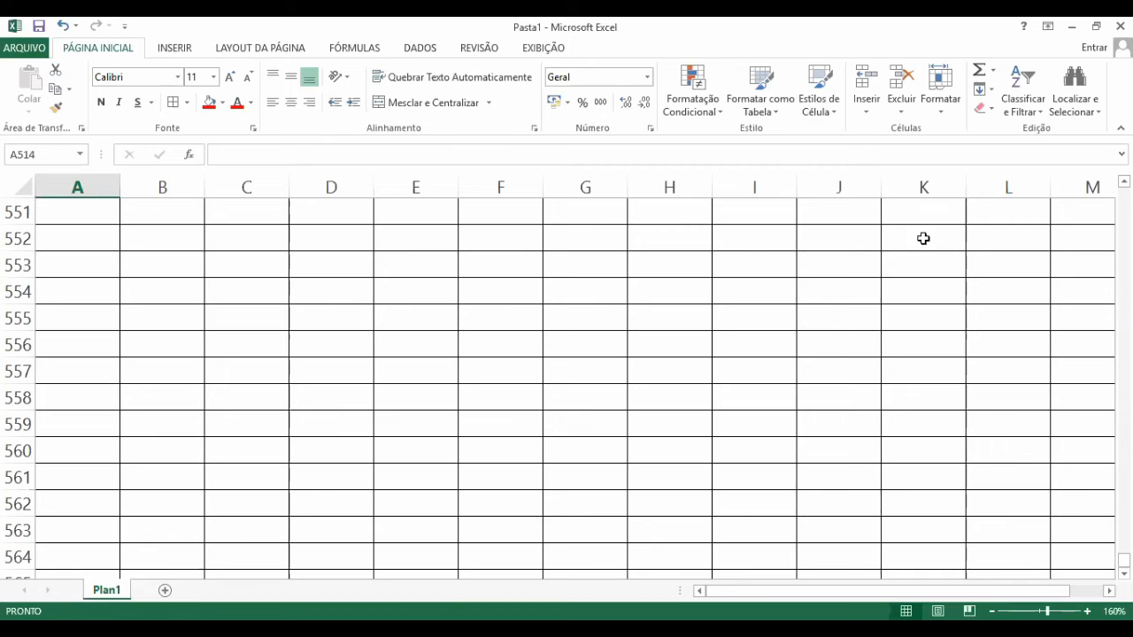
Move along row 552 from cell L552 to V552 to examine how the column letters continue
{"action": "left_click", "coordinate": [998, 229]}
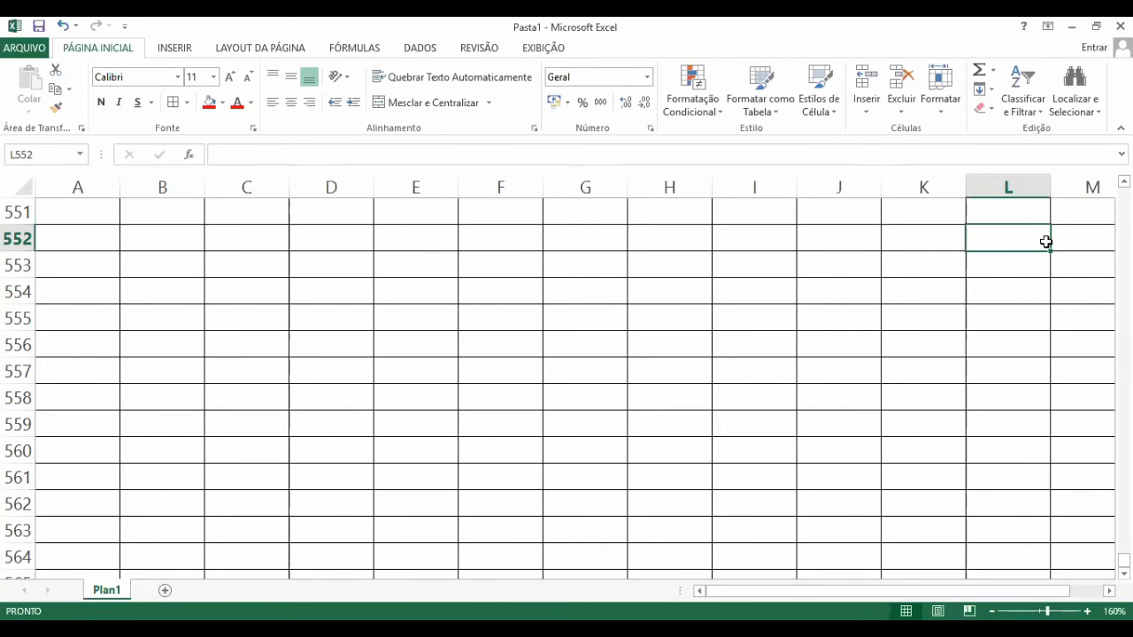
{"action": "key", "text": "Right"}
{"action": "key", "text": "Right"}
{"action": "key", "text": "Right"}
{"action": "key", "text": "Right"}
{"action": "key", "text": "Right"}
{"action": "key", "text": "Right"}
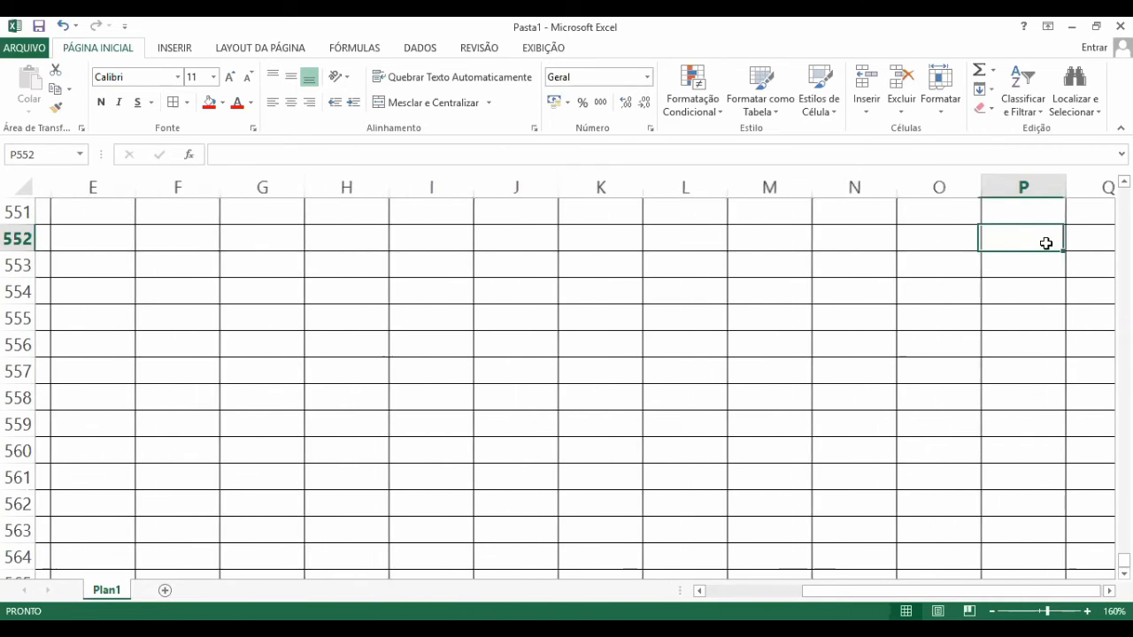
{"action": "key", "text": "Right"}
{"action": "key", "text": "Right"}
{"action": "key", "text": "Right"}
{"action": "key", "text": "Right"}
{"action": "key", "text": "Right"}
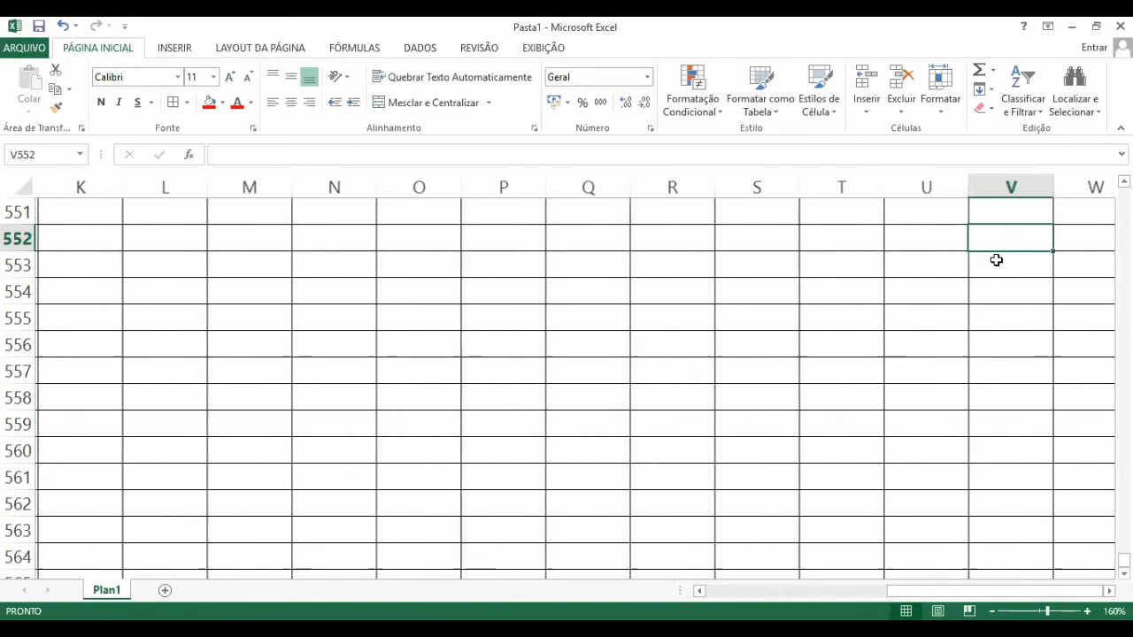
Continue along row 552 past column V and select columns Z and AA to examine how column naming continues after Z
{"action": "key", "text": "Right"}
{"action": "key", "text": "Right"}
{"action": "key", "text": "Right"}
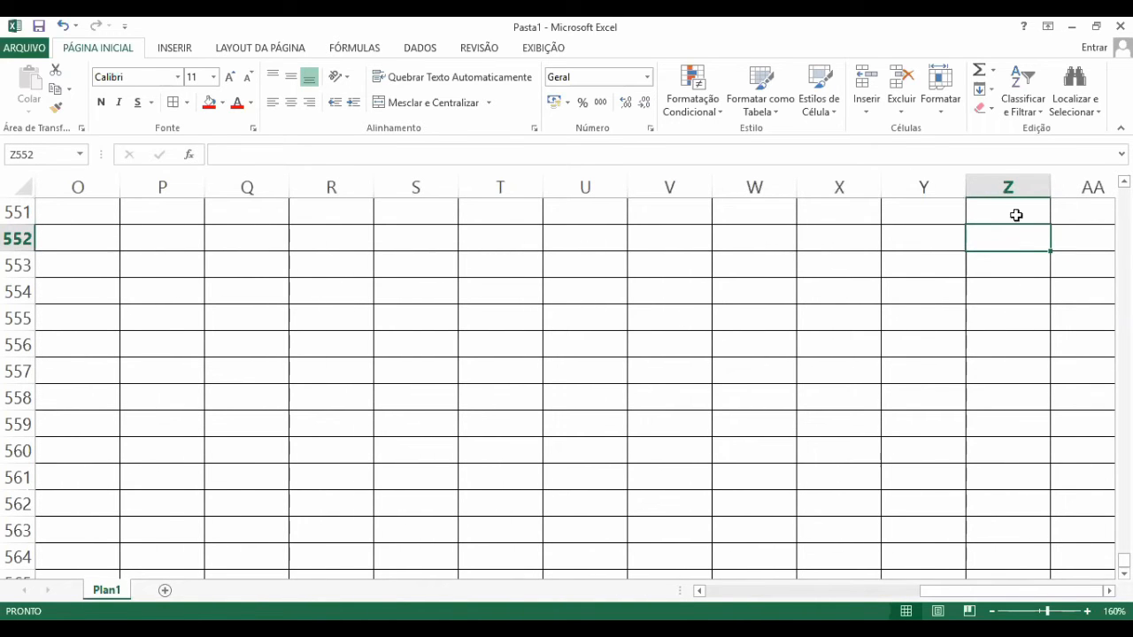
{"action": "left_click", "coordinate": [1009, 189]}
{"action": "left_click", "coordinate": [1012, 289]}
{"action": "left_click", "coordinate": [1012, 186]}
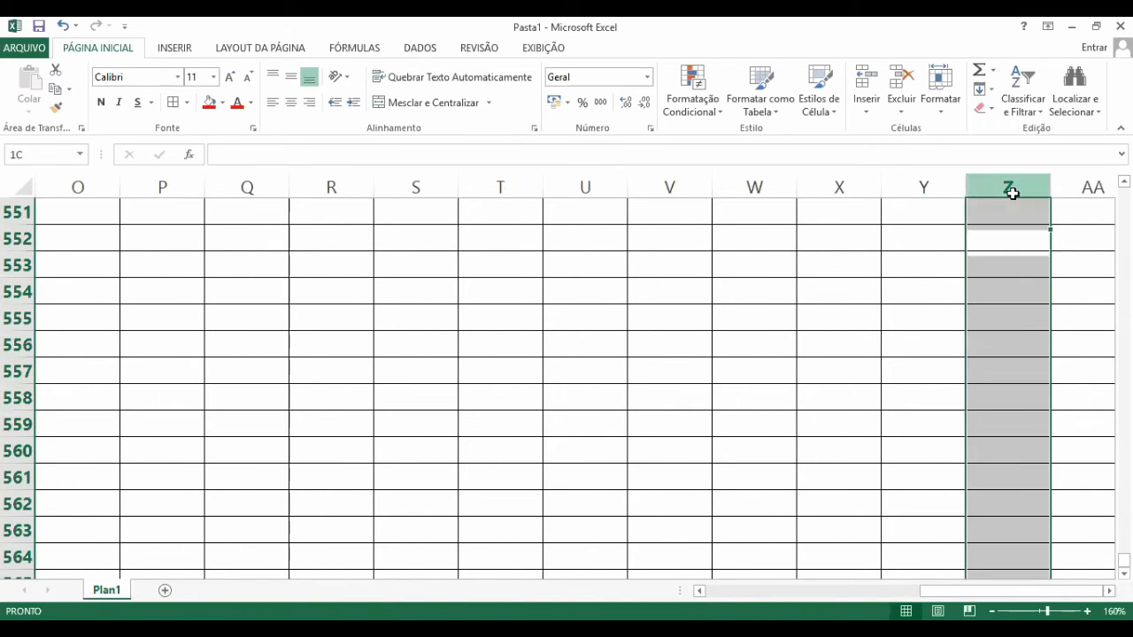
{"action": "left_click", "coordinate": [1004, 291]}
{"action": "left_click", "coordinate": [1008, 188]}
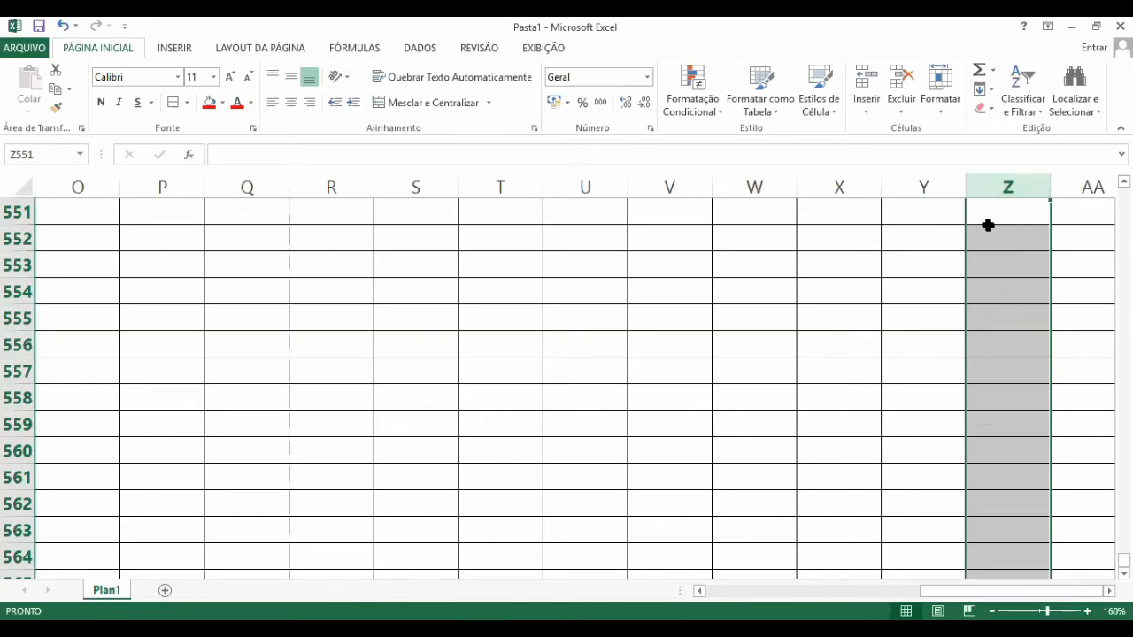
{"action": "key", "text": "Right"}
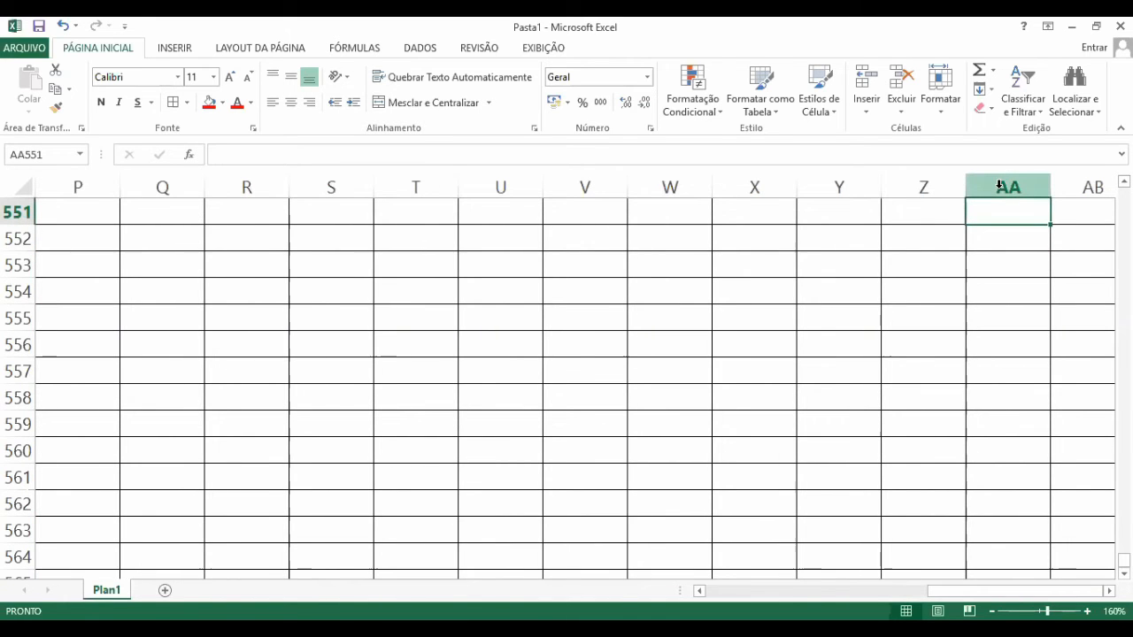
{"action": "left_click", "coordinate": [933, 257]}
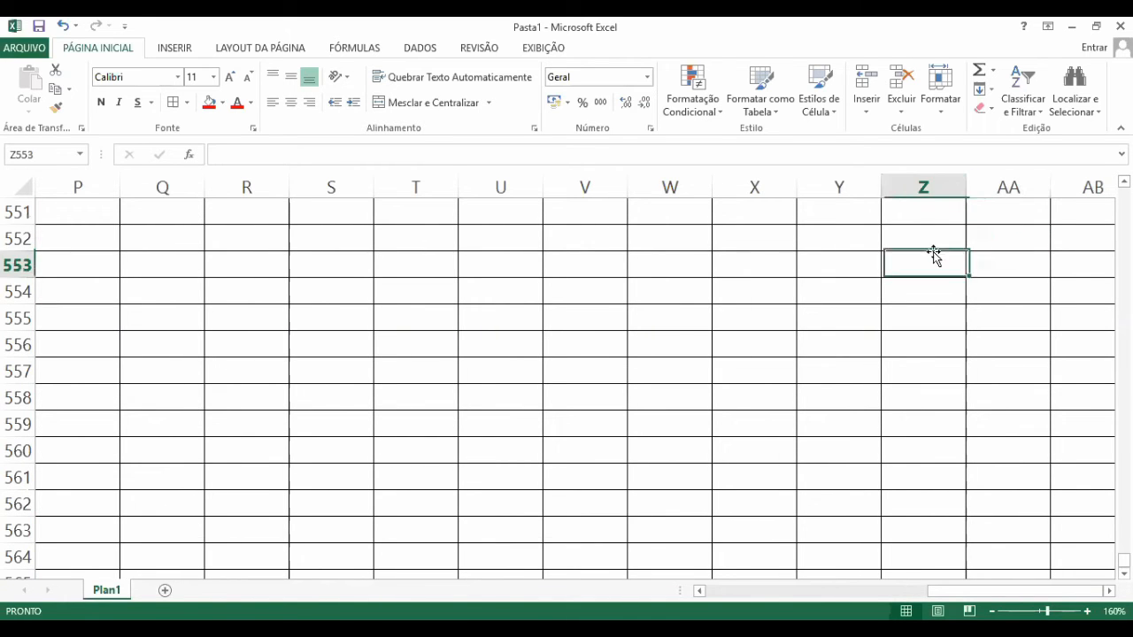
{"action": "left_click", "coordinate": [923, 186]}
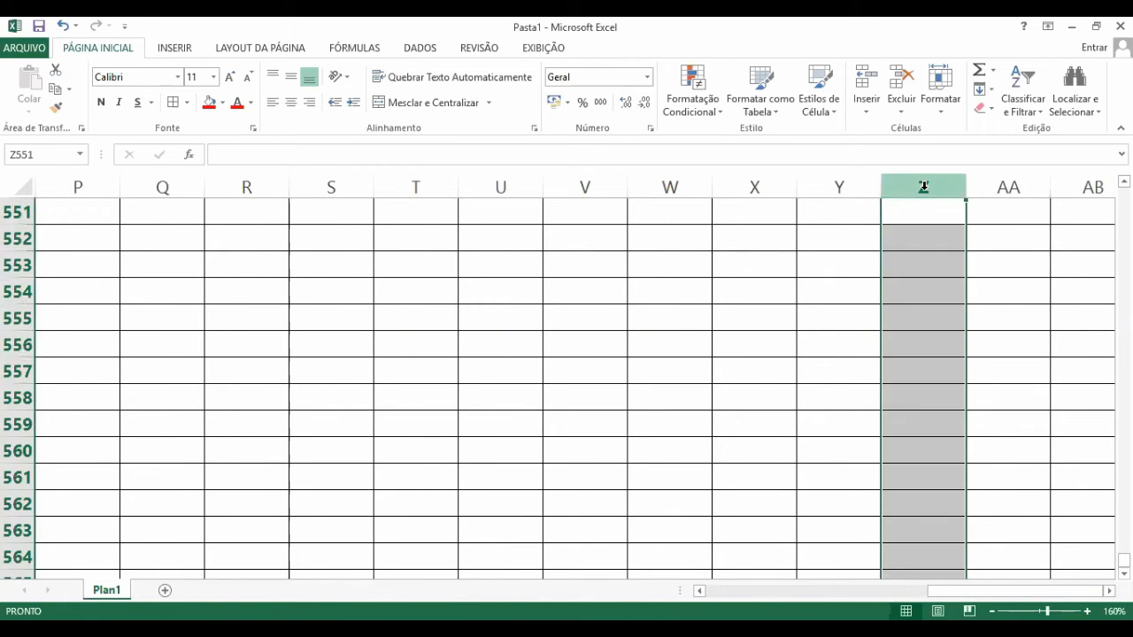
{"action": "left_click", "coordinate": [996, 188]}
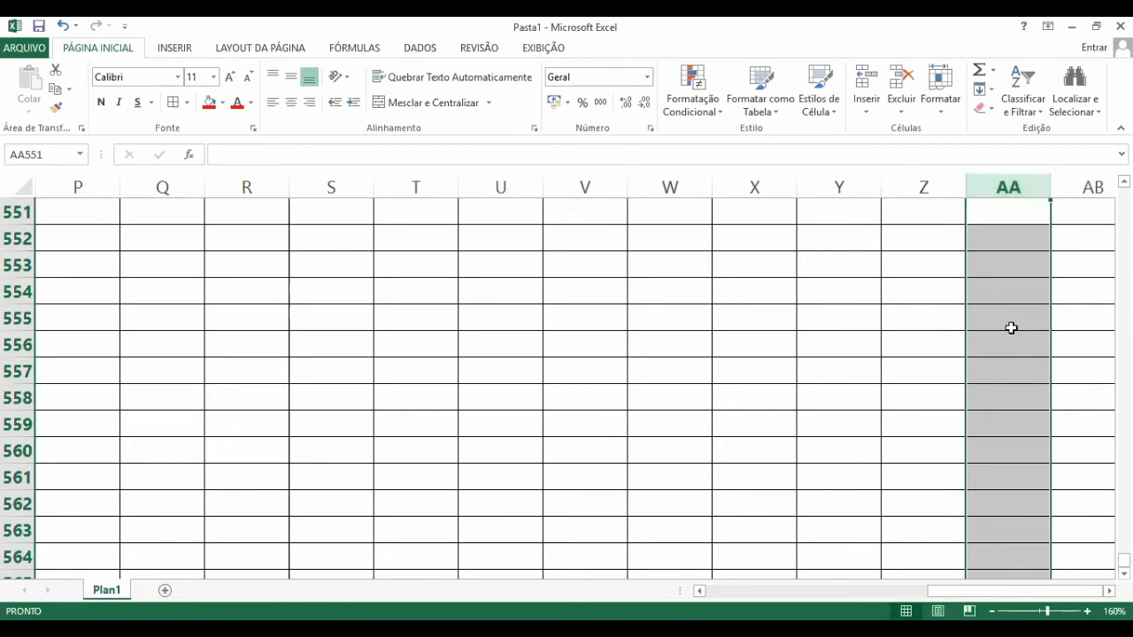
Fill cell AA554 with yellow
{"action": "left_click", "coordinate": [1009, 297]}
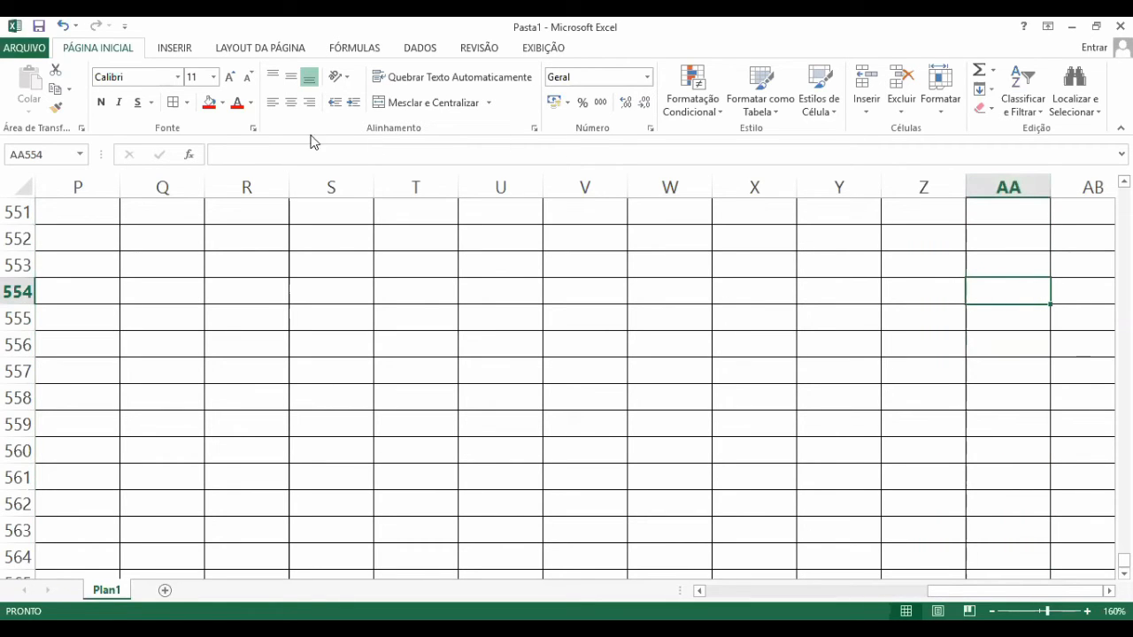
{"action": "left_click", "coordinate": [225, 103]}
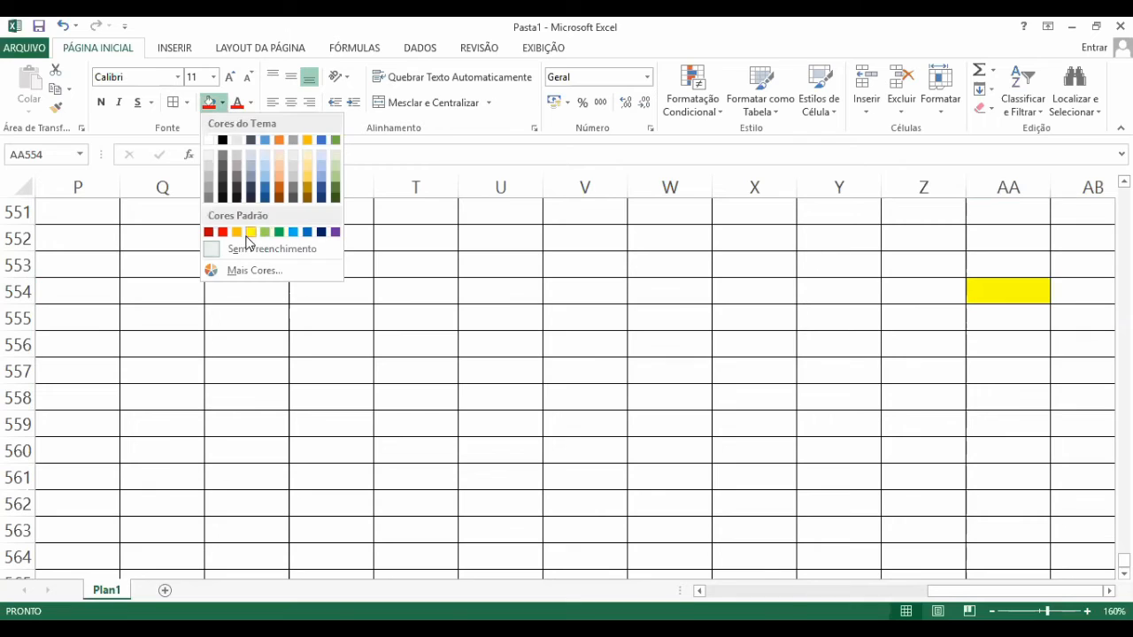
{"action": "left_click", "coordinate": [252, 232]}
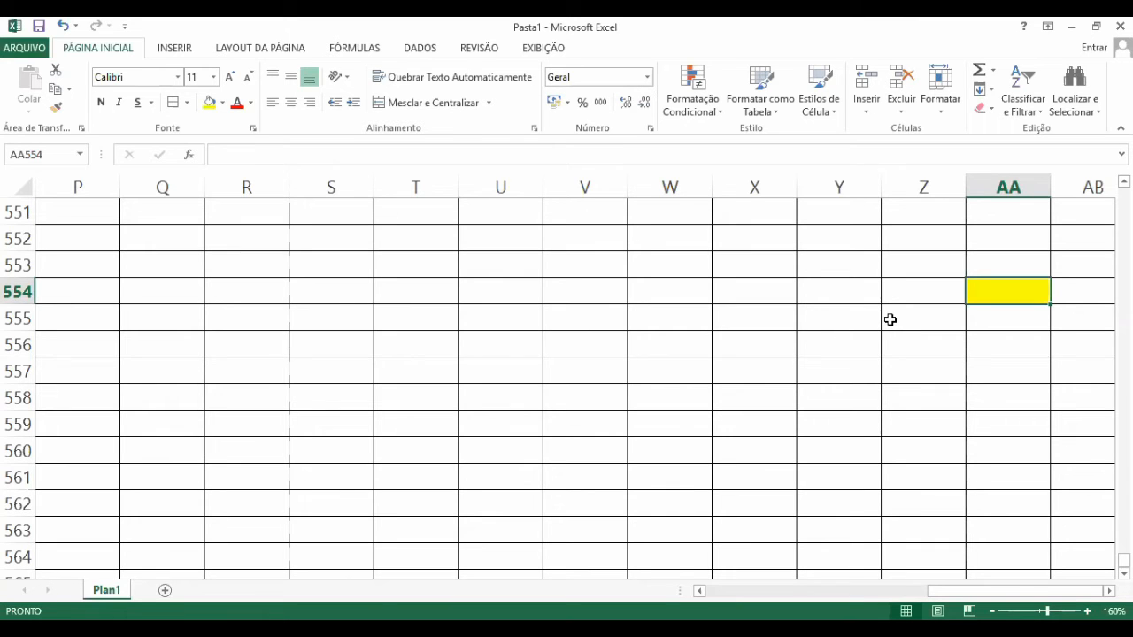
Move along row 554 from AA554 to BC554 and select column AZ to examine how the double-letter column names continue
{"action": "key", "text": "Right"}
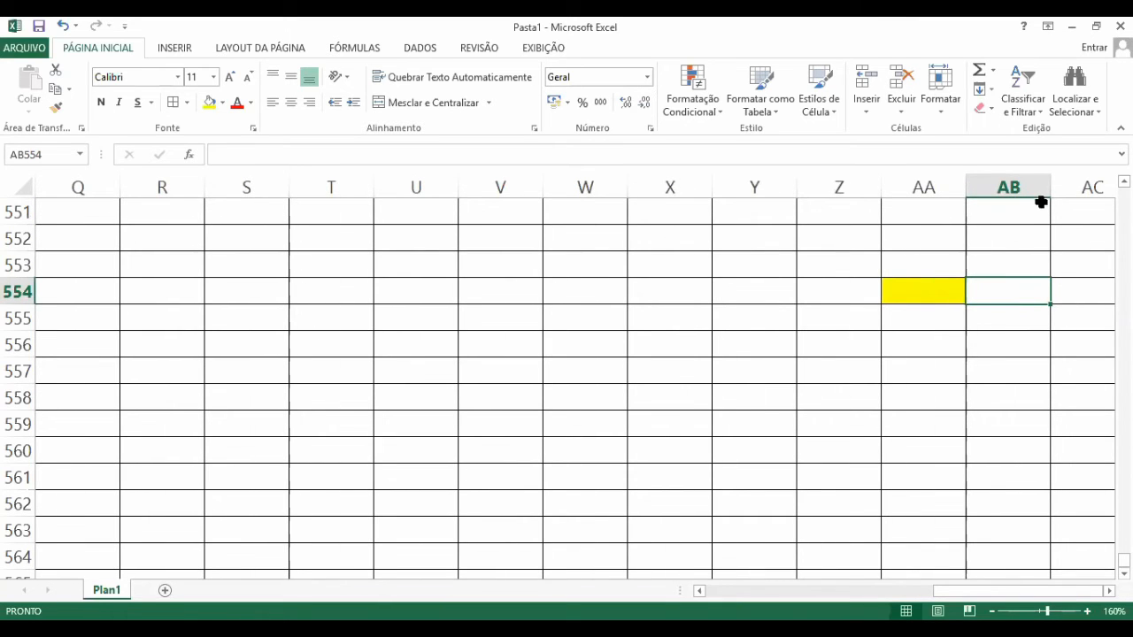
{"action": "key", "text": "Right"}
{"action": "key", "text": "Right"}
{"action": "key", "text": "Right"}
{"action": "key", "text": "Right"}
{"action": "key", "text": "Right"}
{"action": "key", "text": "Right"}
{"action": "key", "text": "Right"}
{"action": "key", "text": "Right"}
{"action": "key", "text": "Right"}
{"action": "key", "text": "Right"}
{"action": "key", "text": "Right"}
{"action": "key", "text": "Right"}
{"action": "key", "text": "Right"}
{"action": "key", "text": "Right"}
{"action": "key", "text": "Right"}
{"action": "key", "text": "Right"}
{"action": "key", "text": "Right"}
{"action": "key", "text": "Right"}
{"action": "key", "text": "Right"}
{"action": "key", "text": "Right"}
{"action": "key", "text": "Right"}
{"action": "key", "text": "Right"}
{"action": "key", "text": "Right"}
{"action": "key", "text": "Right"}
{"action": "key", "text": "Right"}
{"action": "key", "text": "Right"}
{"action": "key", "text": "Right"}
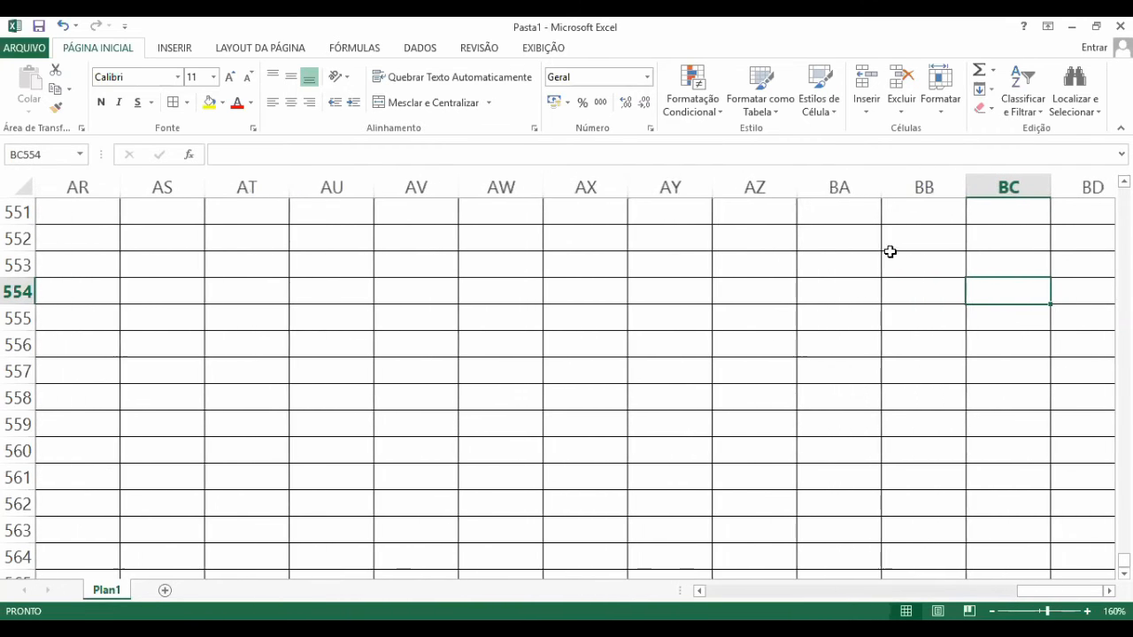
{"action": "left_click", "coordinate": [755, 186]}
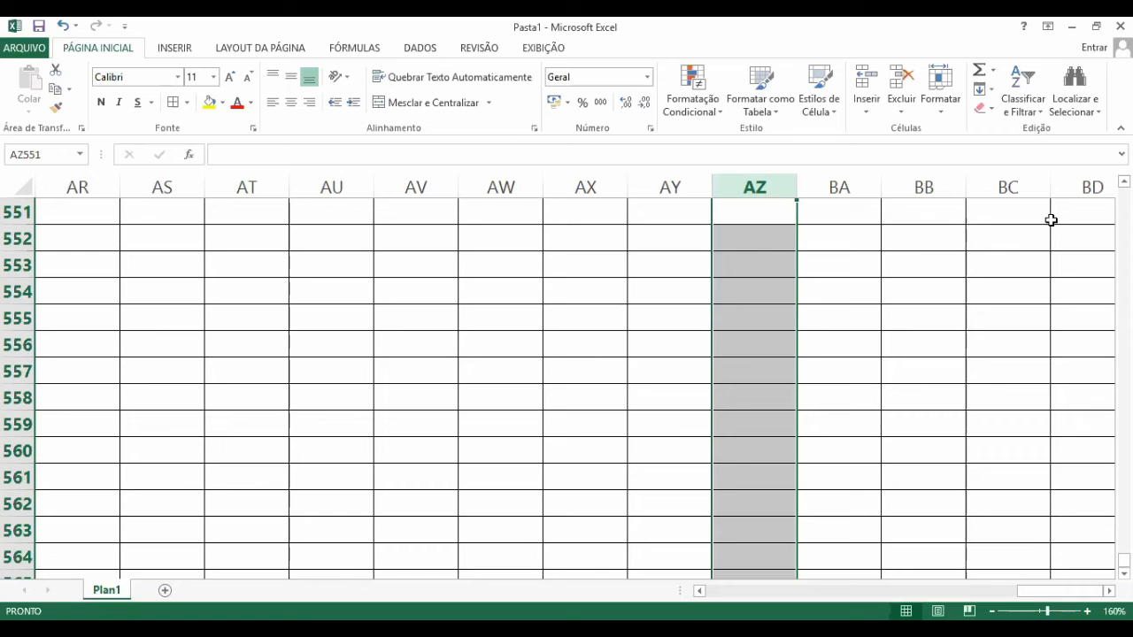
{"action": "left_click", "coordinate": [532, 263]}
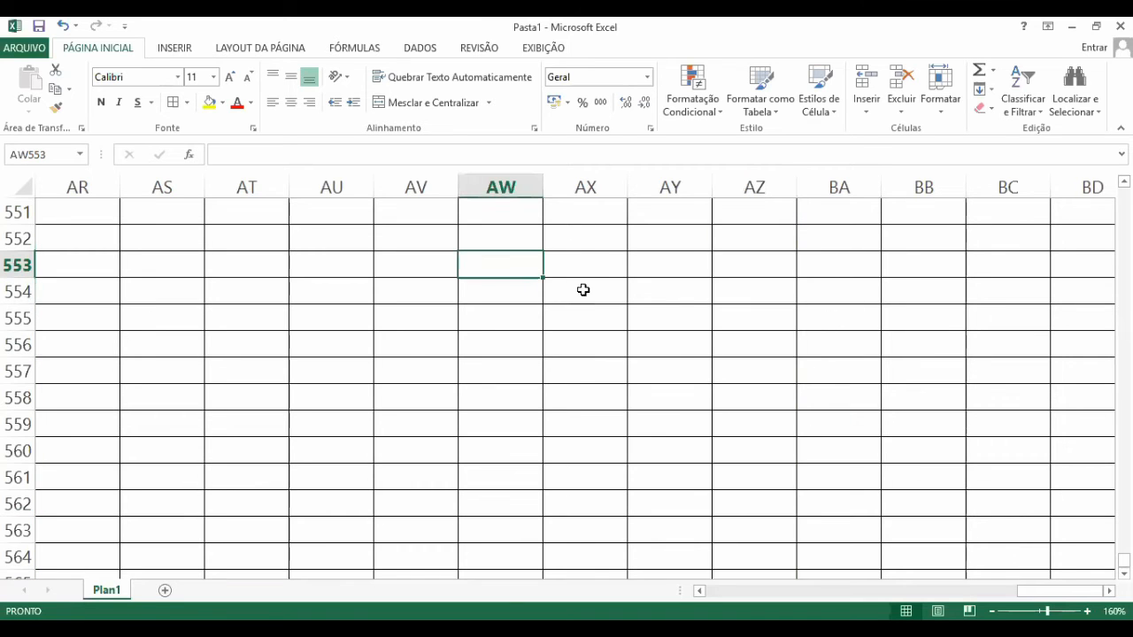
{"action": "left_click", "coordinate": [399, 402]}
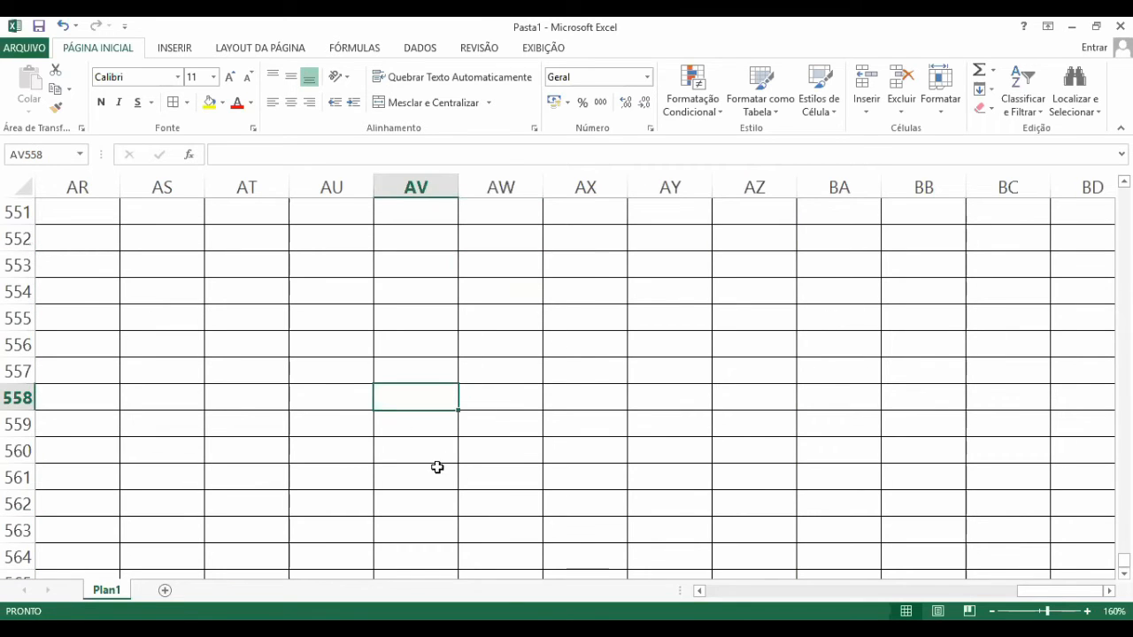
Return to the beginning of the worksheet and select cell A1
{"action": "scroll", "coordinate": [205, 363], "scroll_direction": "up", "scroll_amount": 4}
{"action": "scroll", "coordinate": [205, 363], "scroll_direction": "up", "scroll_amount": 20}
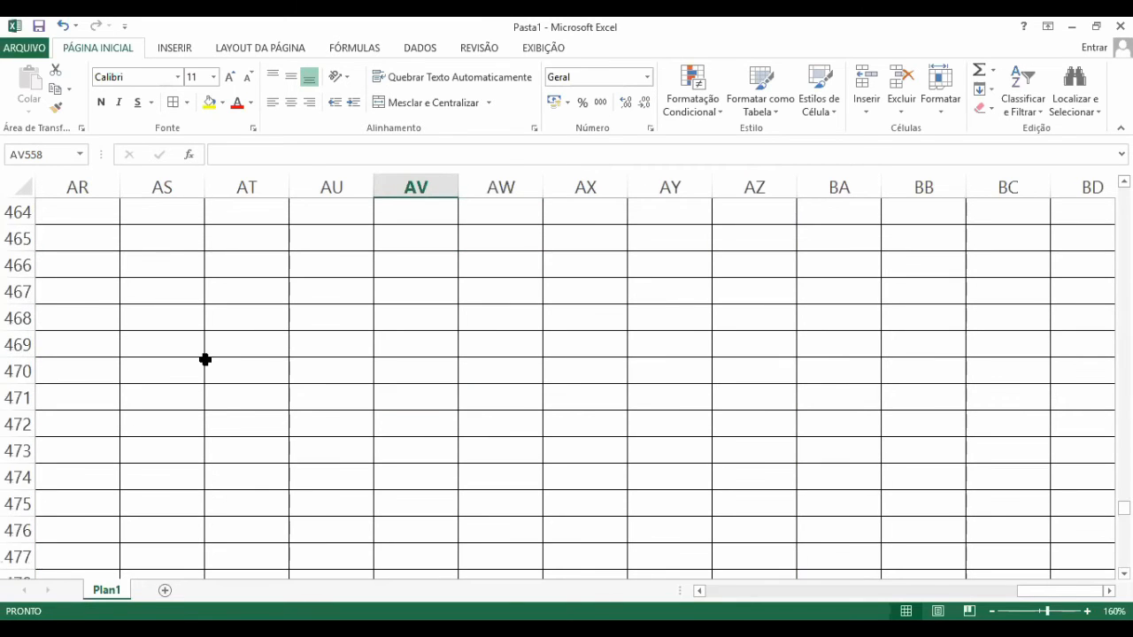
{"action": "left_click", "coordinate": [202, 351]}
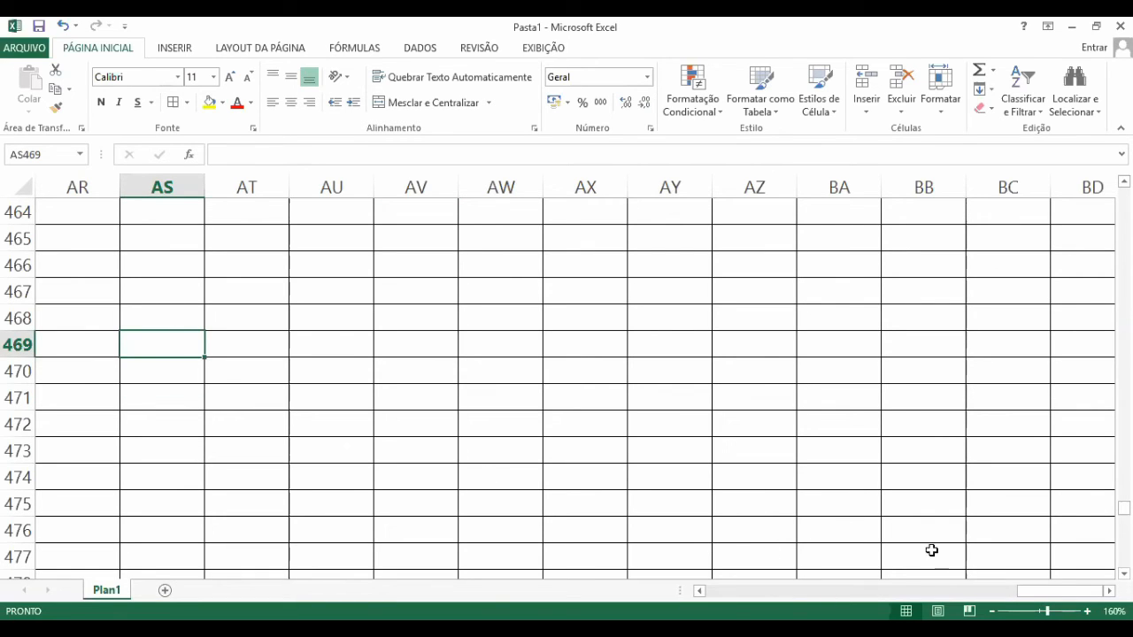
{"action": "left_click_drag", "start_coordinate": [1034, 601], "coordinate": [703, 596]}
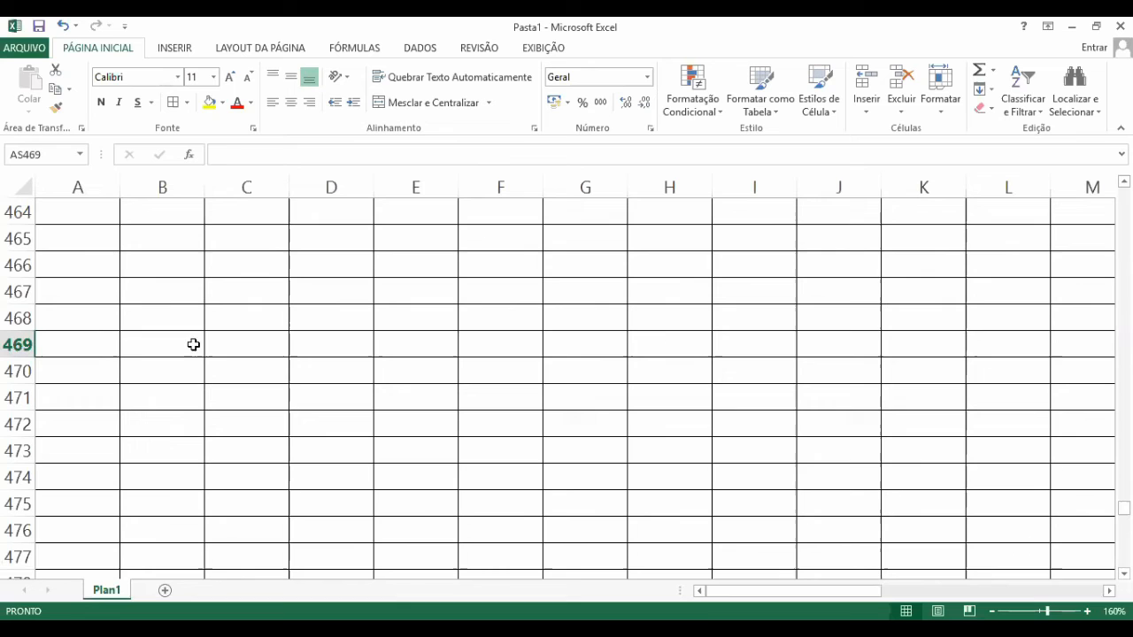
{"action": "left_click", "coordinate": [99, 220]}
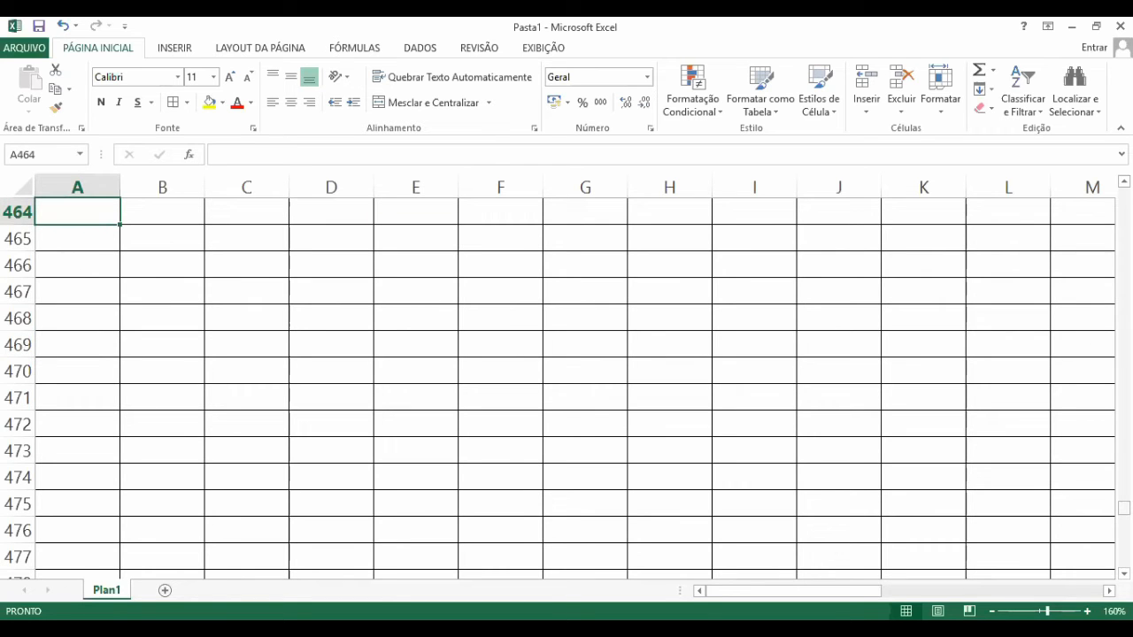
{"action": "left_click_drag", "start_coordinate": [1125, 508], "coordinate": [1125, 349]}
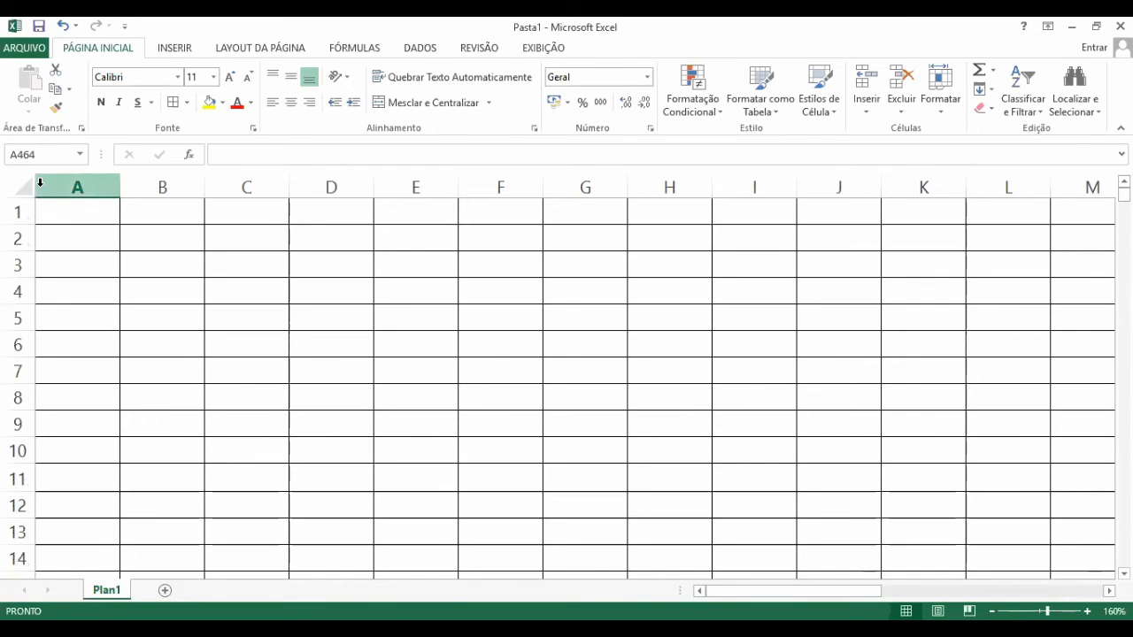
{"action": "left_click", "coordinate": [62, 215]}
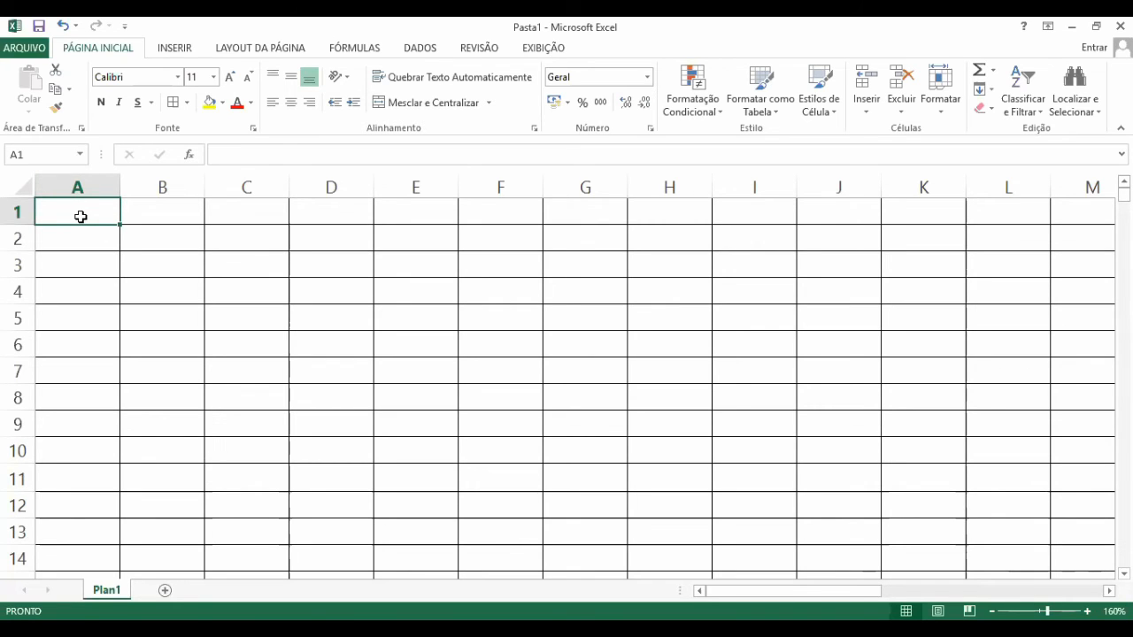
{"action": "left_click", "coordinate": [223, 272]}
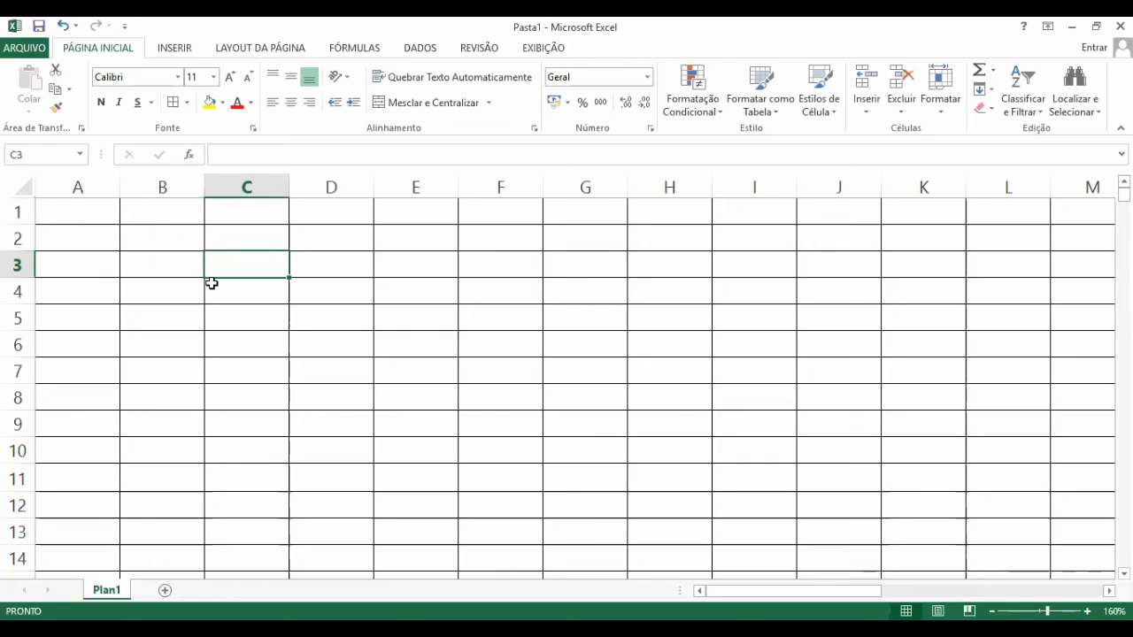
{"action": "left_click", "coordinate": [248, 295]}
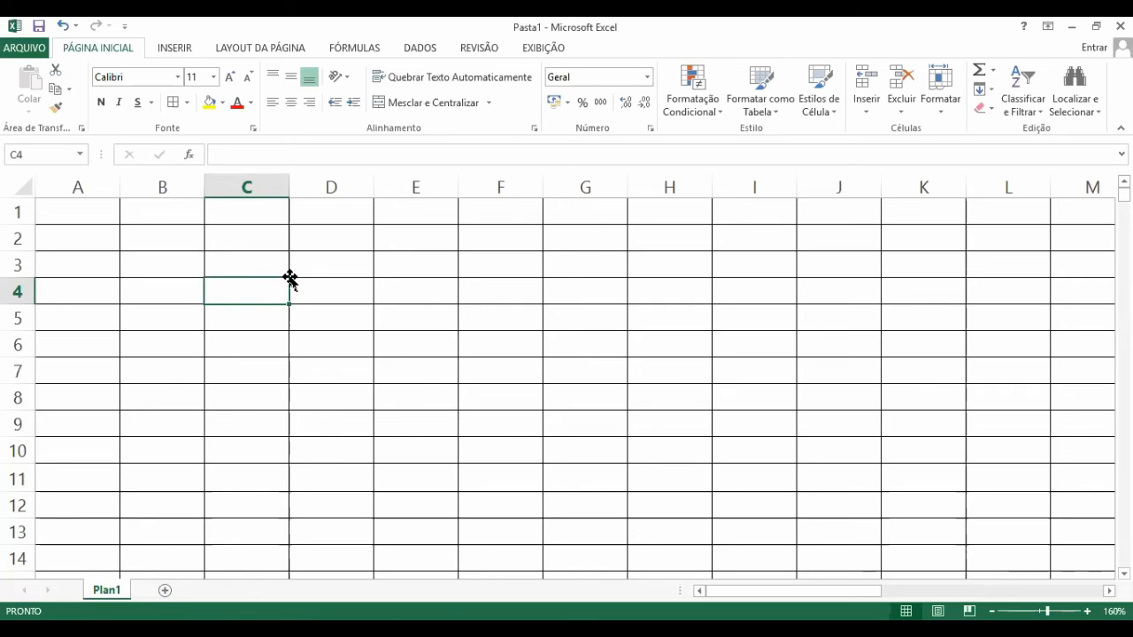
{"action": "left_click", "coordinate": [347, 378]}
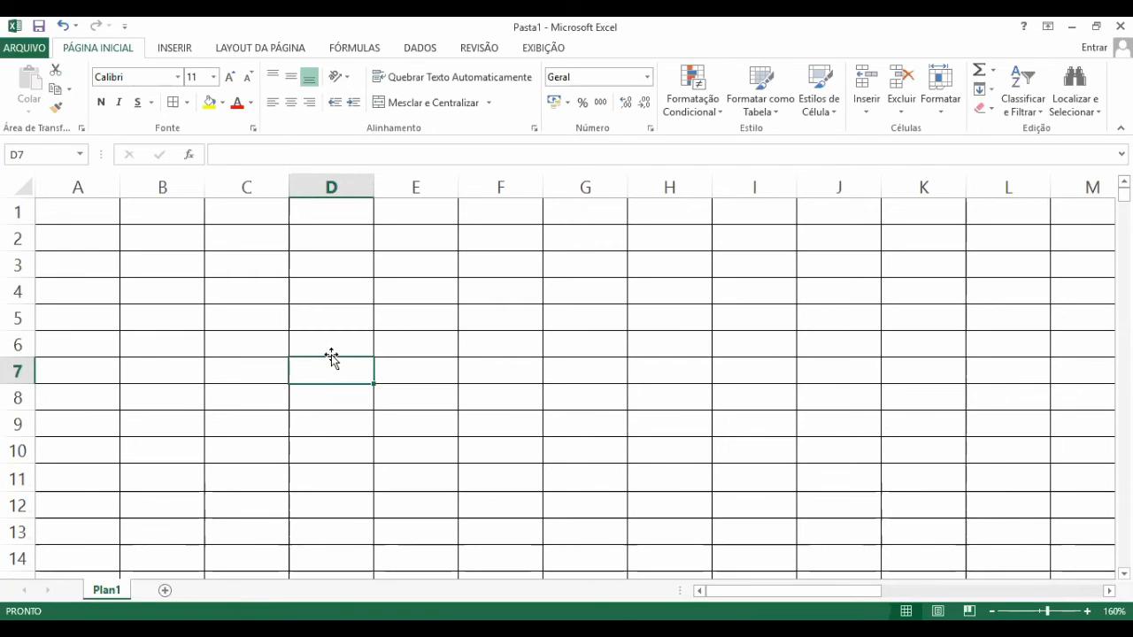
Enter the text "Vendas" in cell B2
{"action": "left_click", "coordinate": [172, 242]}
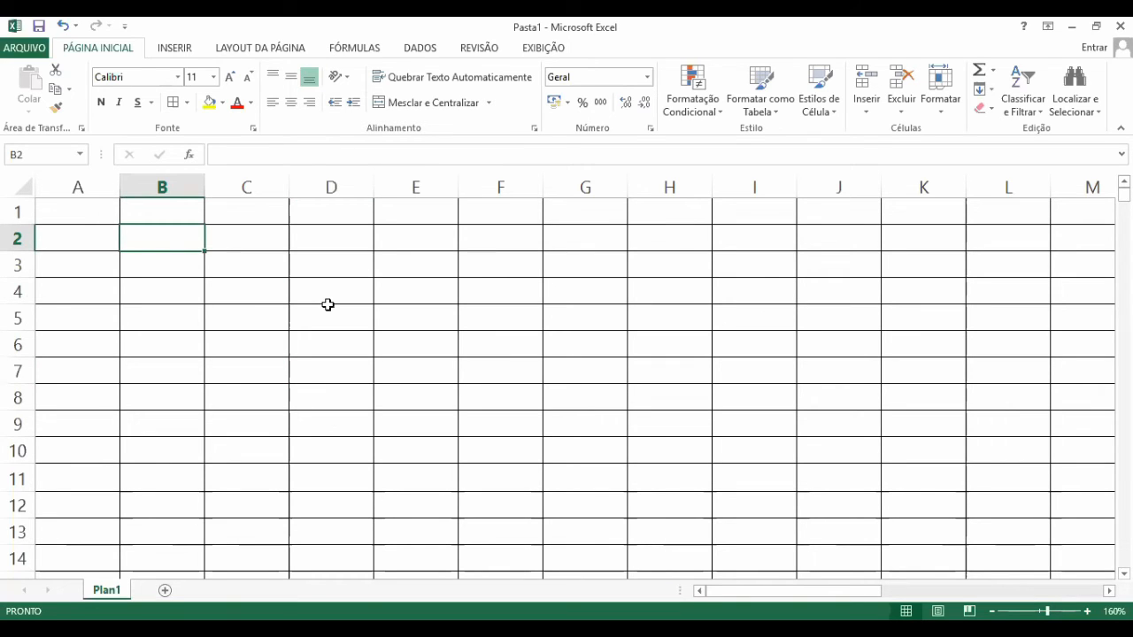
{"action": "type", "text": "V"}
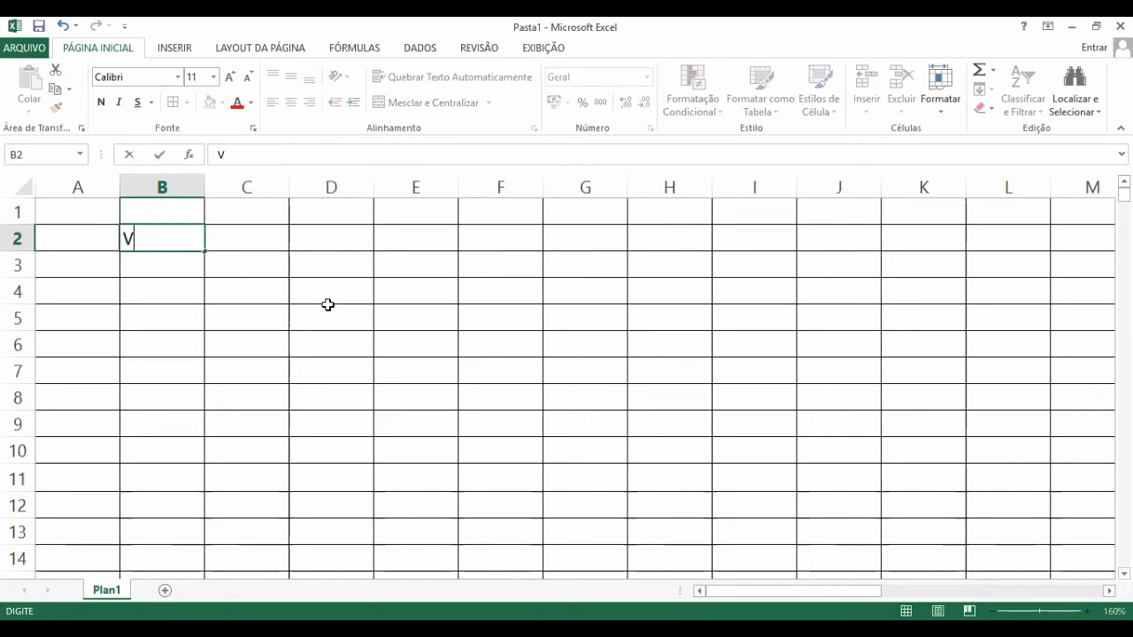
{"action": "type", "text": "endas"}
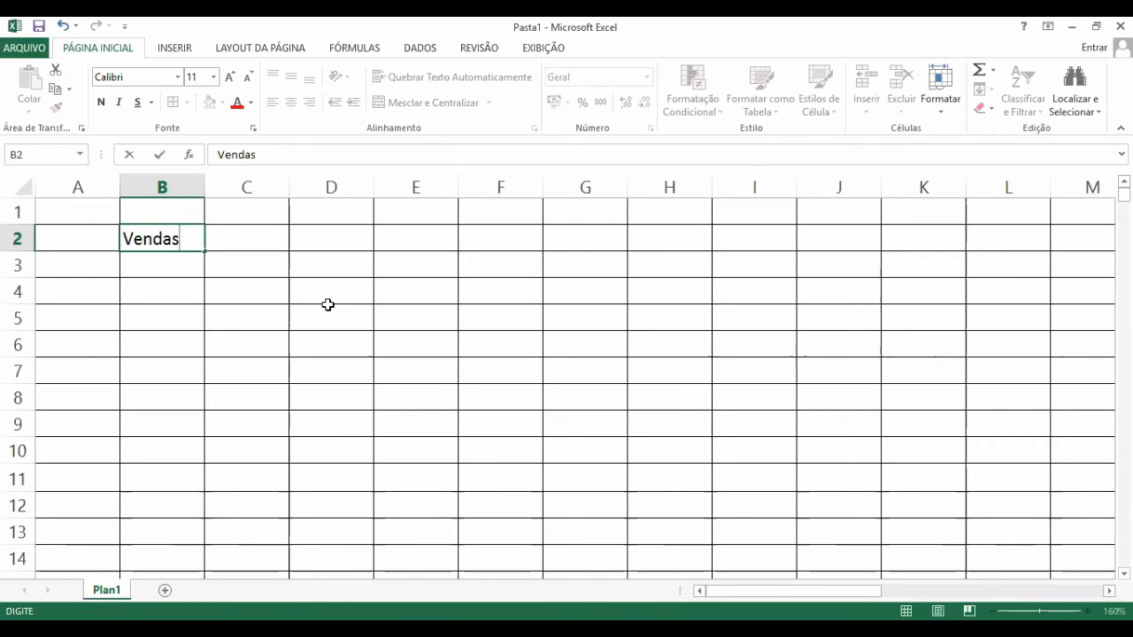
{"action": "key", "text": "Return"}
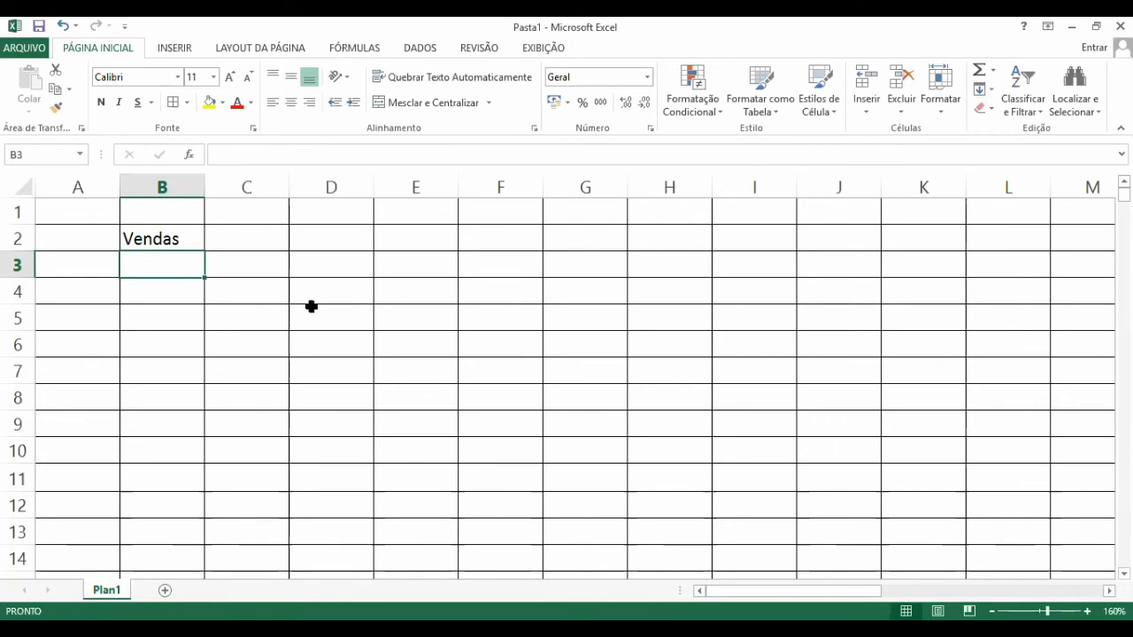
Examine how the reference and the text of cell B2 are shown above the grid, leaving its content as entered
{"action": "left_click", "coordinate": [162, 238]}
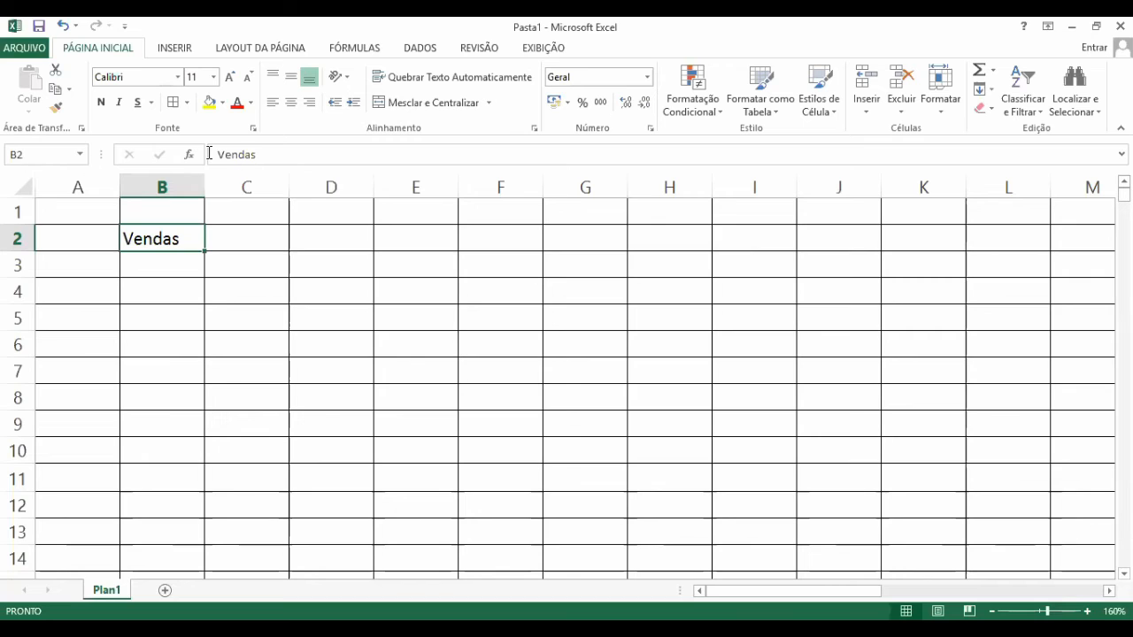
{"action": "left_click_drag", "start_coordinate": [209, 153], "coordinate": [232, 155]}
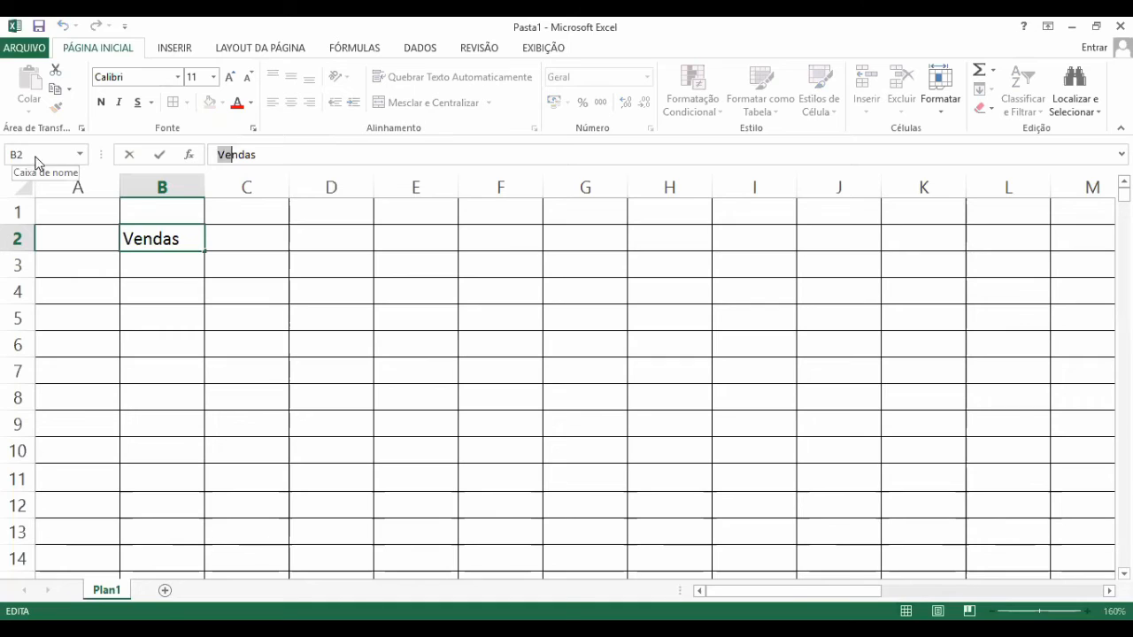
{"action": "left_click", "coordinate": [144, 239]}
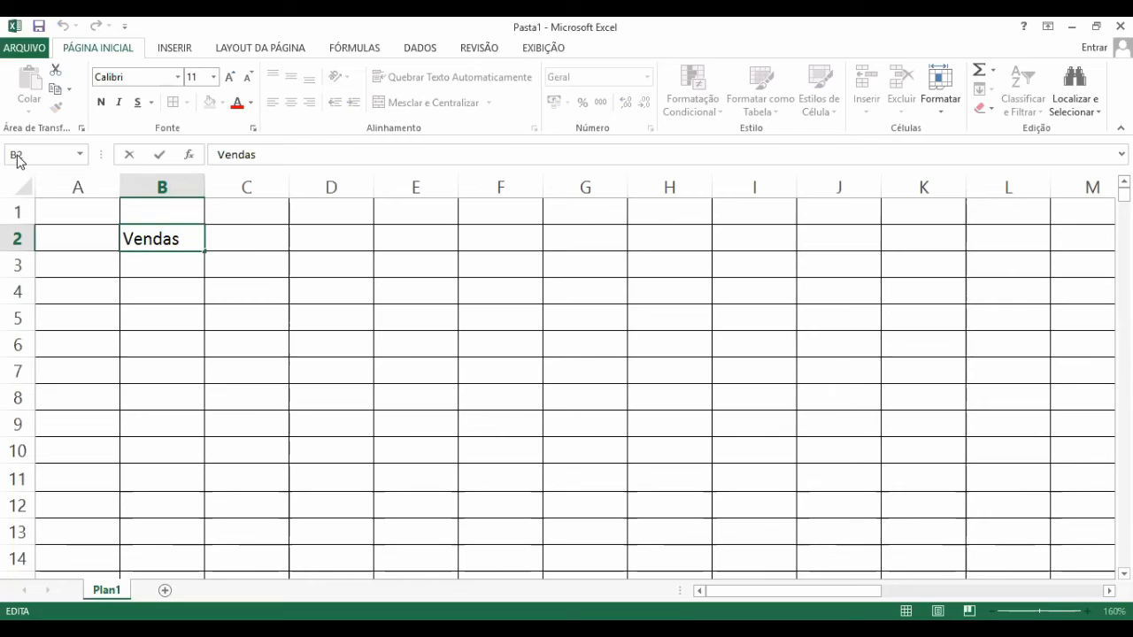
{"action": "left_click_drag", "start_coordinate": [256, 155], "coordinate": [221, 160]}
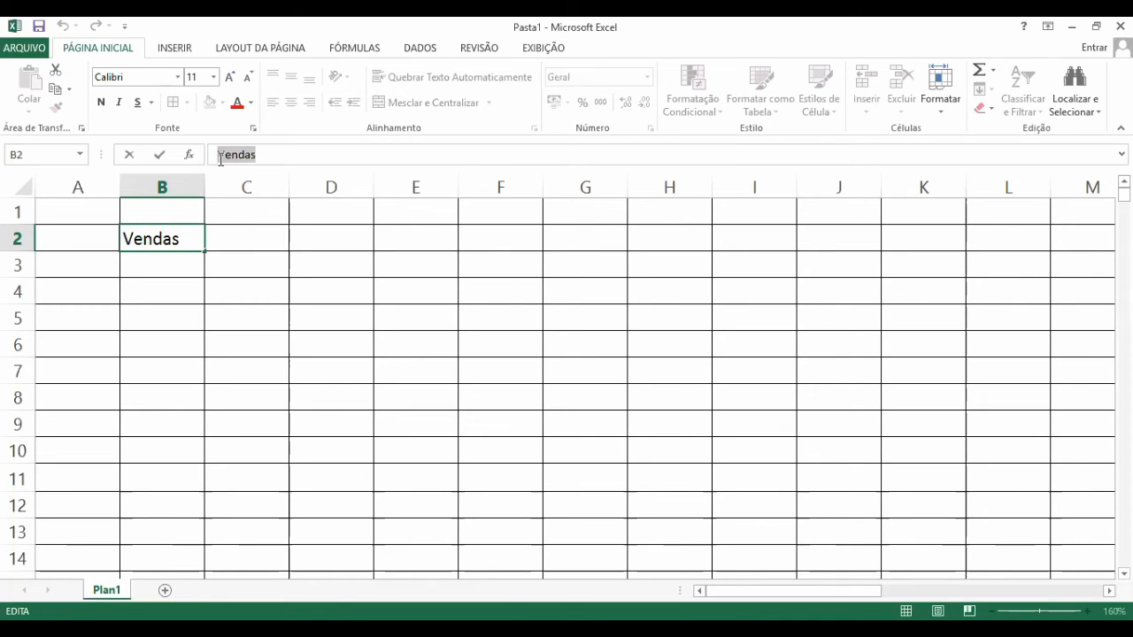
{"action": "left_click", "coordinate": [152, 246]}
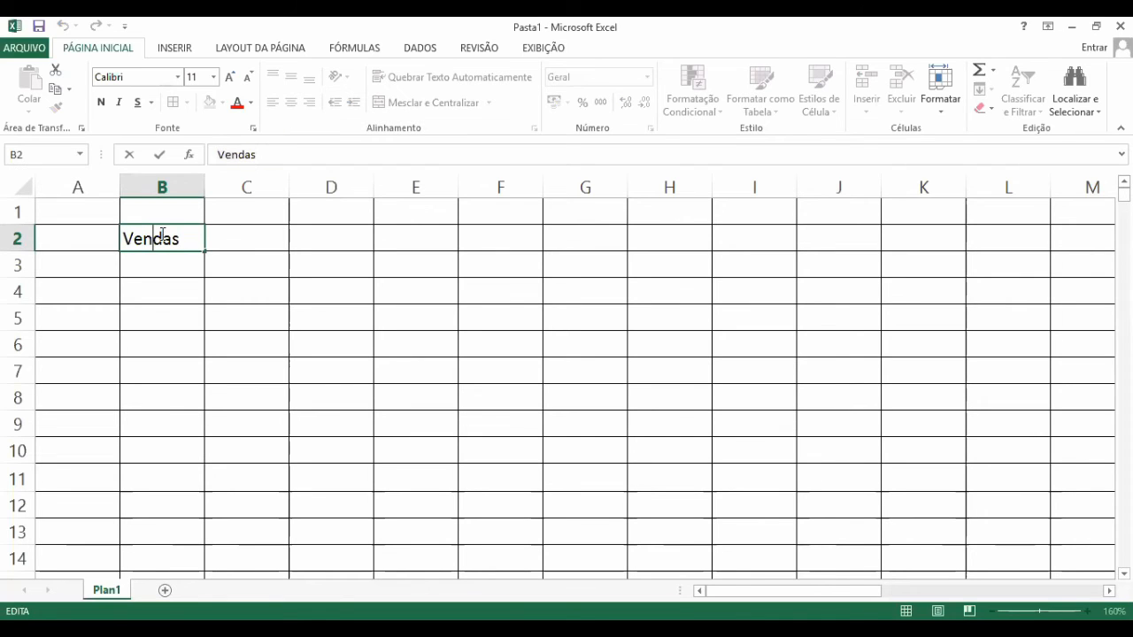
{"action": "left_click", "coordinate": [266, 274]}
{"action": "left_click", "coordinate": [548, 285]}
{"action": "left_click", "coordinate": [572, 363]}
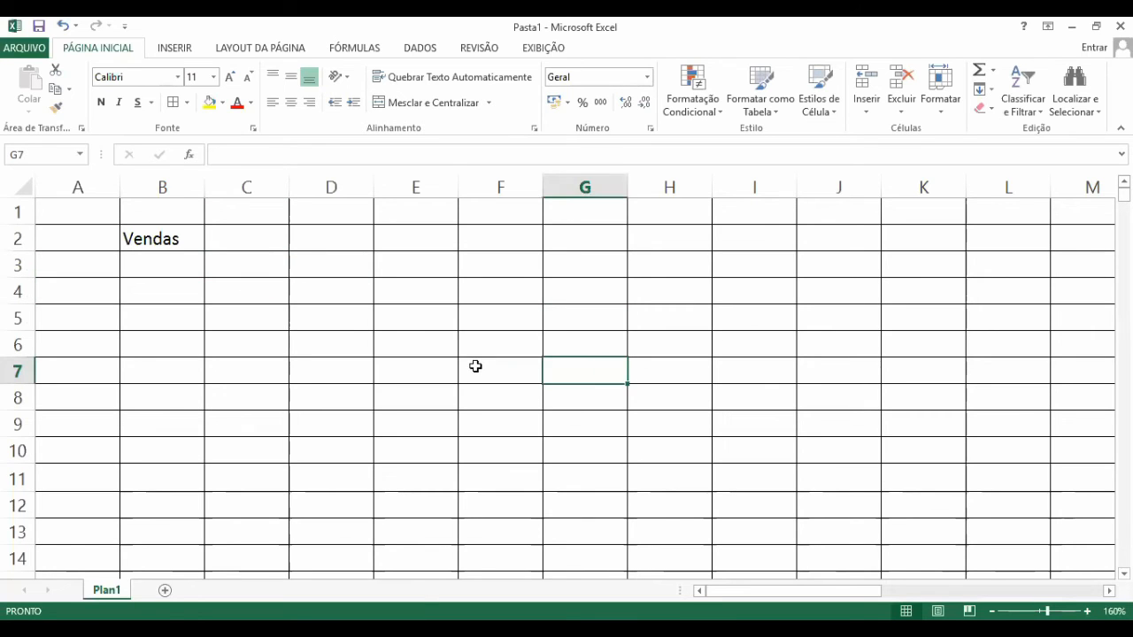
{"action": "left_click", "coordinate": [475, 366]}
{"action": "left_click", "coordinate": [423, 348]}
{"action": "left_click", "coordinate": [419, 311]}
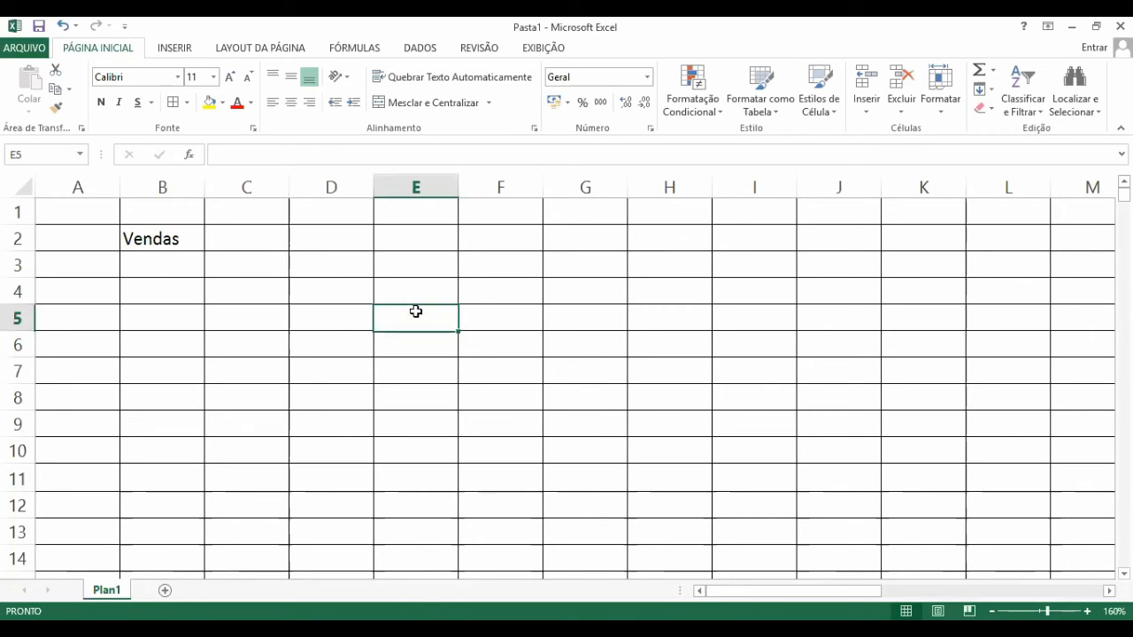
Colour the text "Vendas" in cell B2 red, and replace that font colour with light blue
{"action": "left_click", "coordinate": [268, 283]}
{"action": "left_click", "coordinate": [234, 270]}
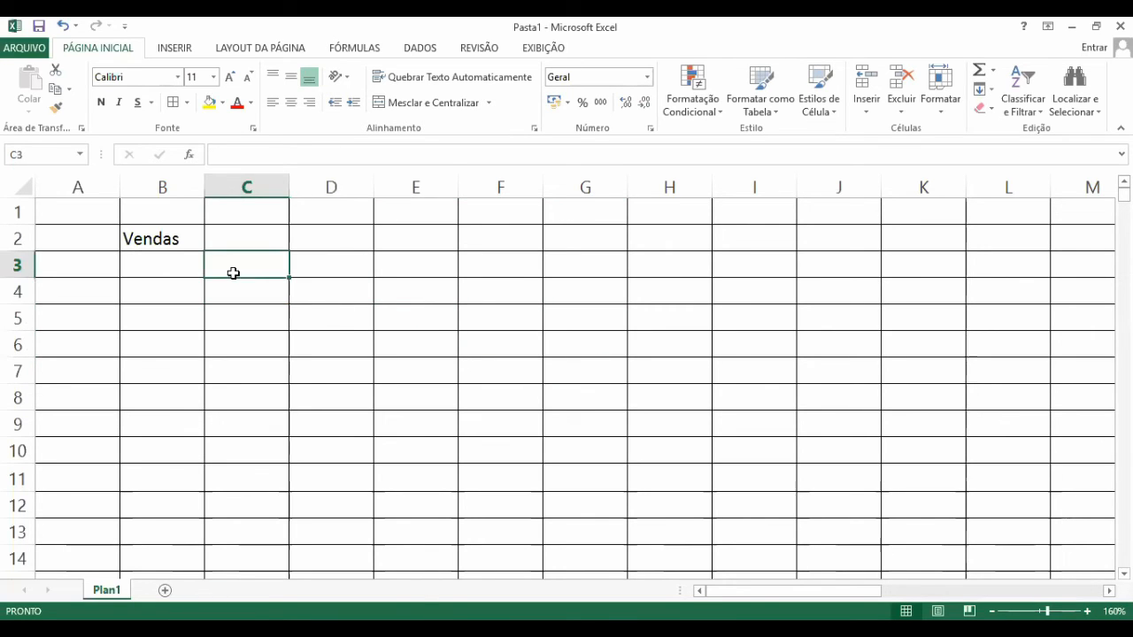
{"action": "left_click", "coordinate": [153, 251]}
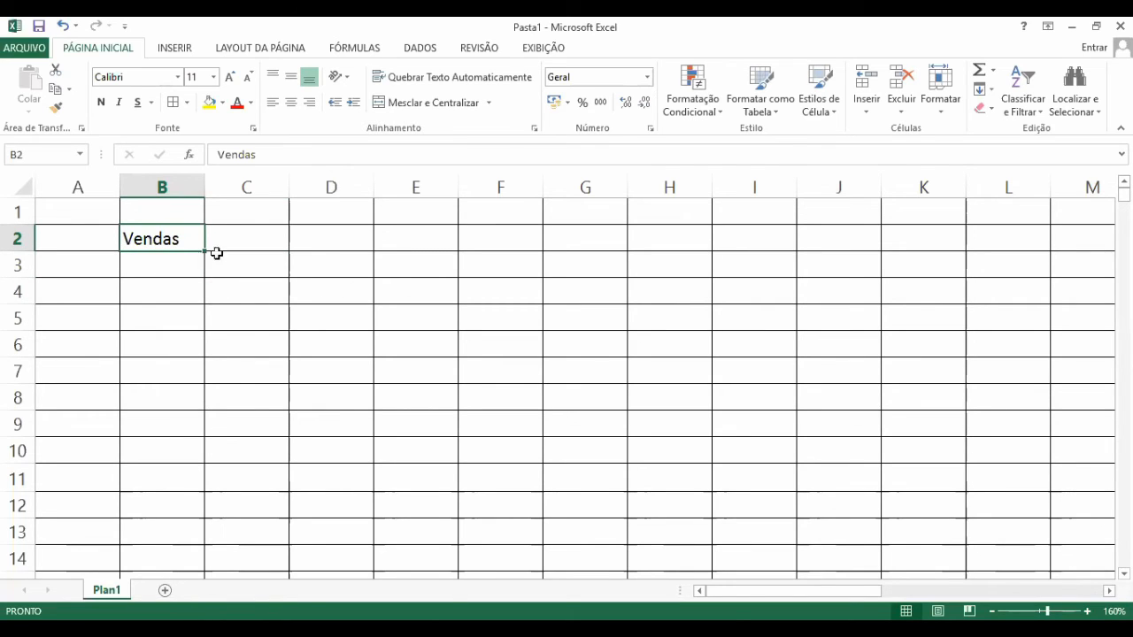
{"action": "left_click", "coordinate": [251, 103]}
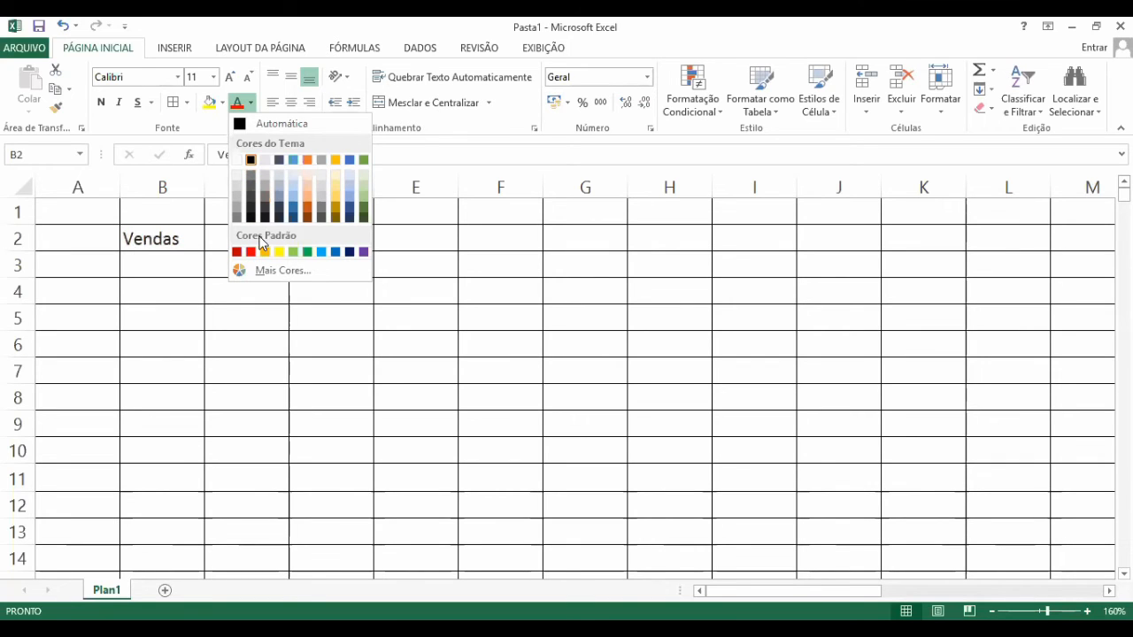
{"action": "left_click", "coordinate": [251, 253]}
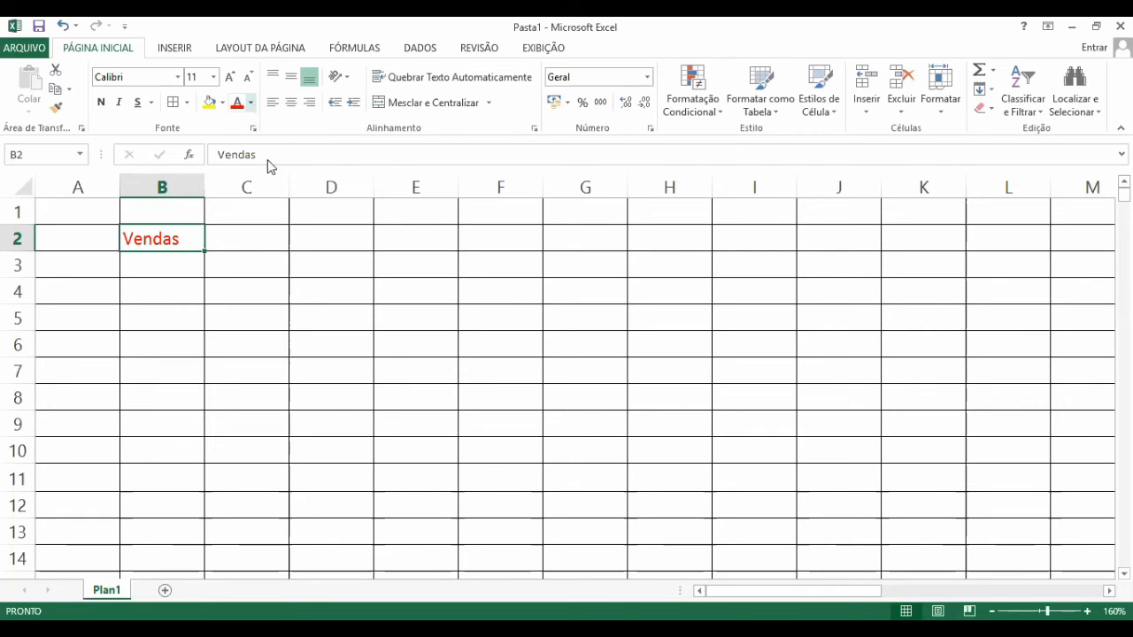
{"action": "left_click", "coordinate": [251, 102]}
{"action": "left_click", "coordinate": [322, 253]}
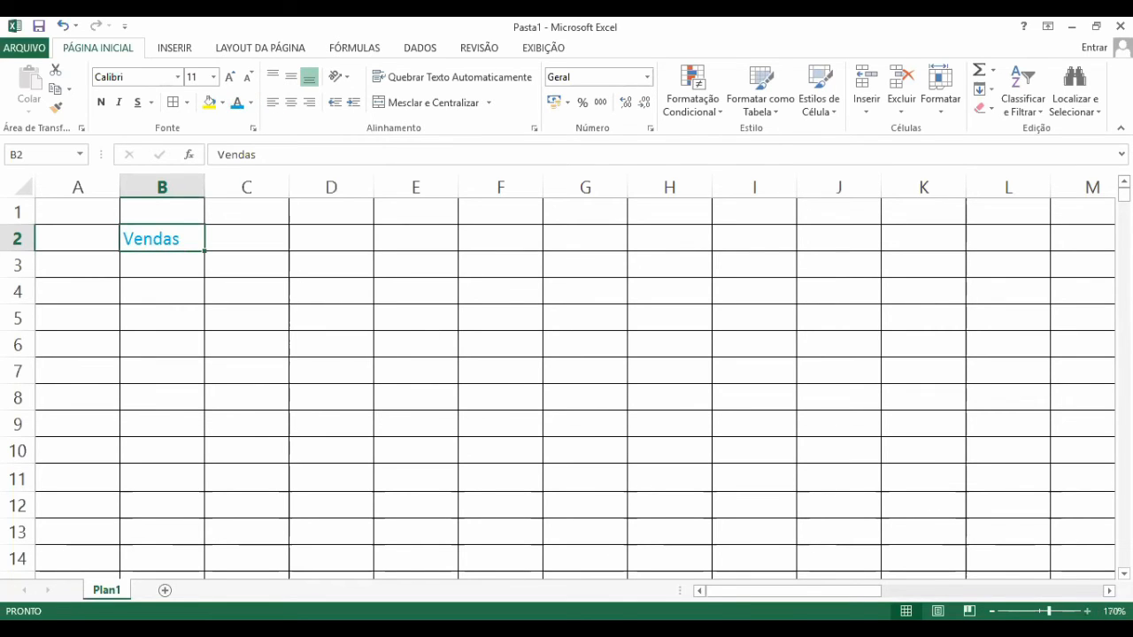
Fill the cell range C4:D7 with yellow
{"action": "left_click", "coordinate": [1088, 612]}
{"action": "left_click", "coordinate": [1088, 612]}
{"action": "left_click", "coordinate": [1088, 612]}
{"action": "left_click", "coordinate": [1088, 612]}
{"action": "left_click", "coordinate": [1088, 612]}
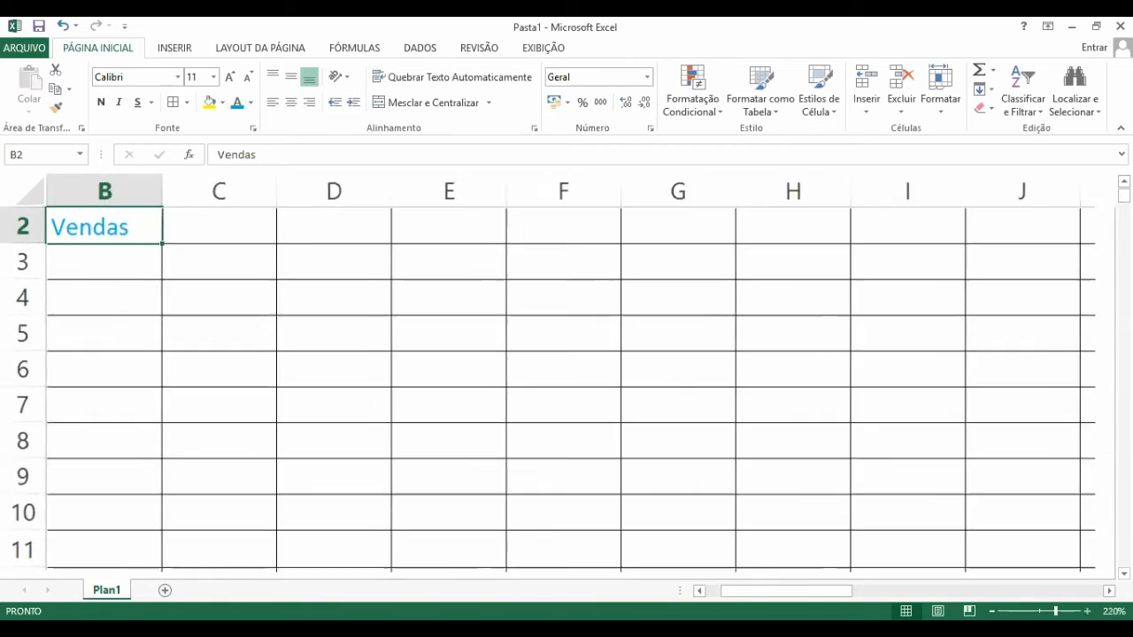
{"action": "left_click", "coordinate": [1088, 612]}
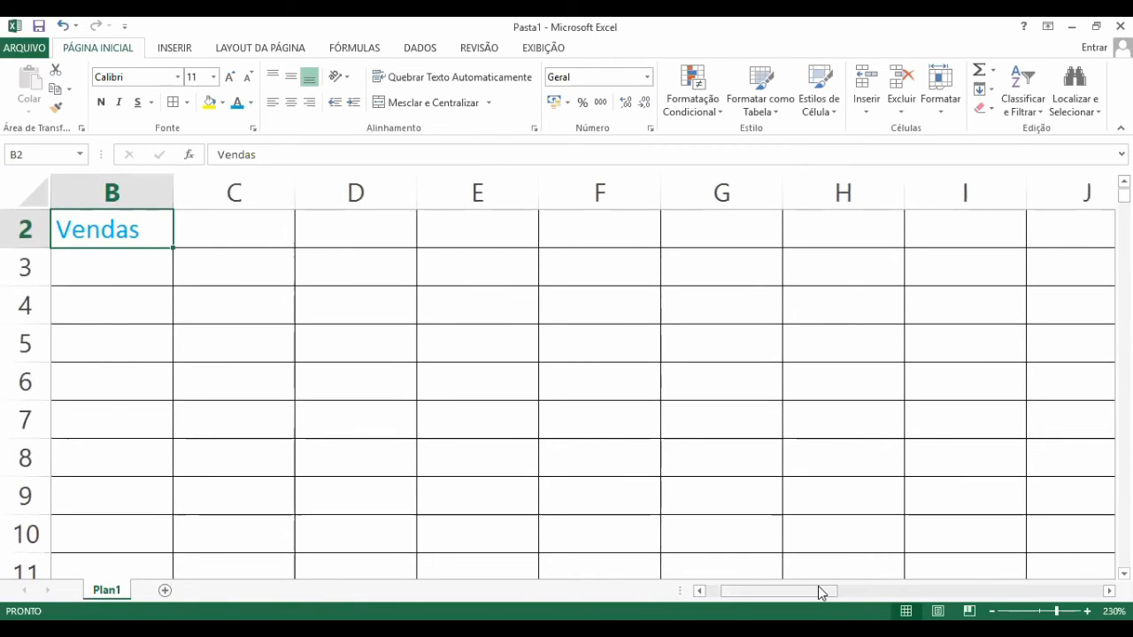
{"action": "left_click_drag", "start_coordinate": [822, 593], "coordinate": [807, 593]}
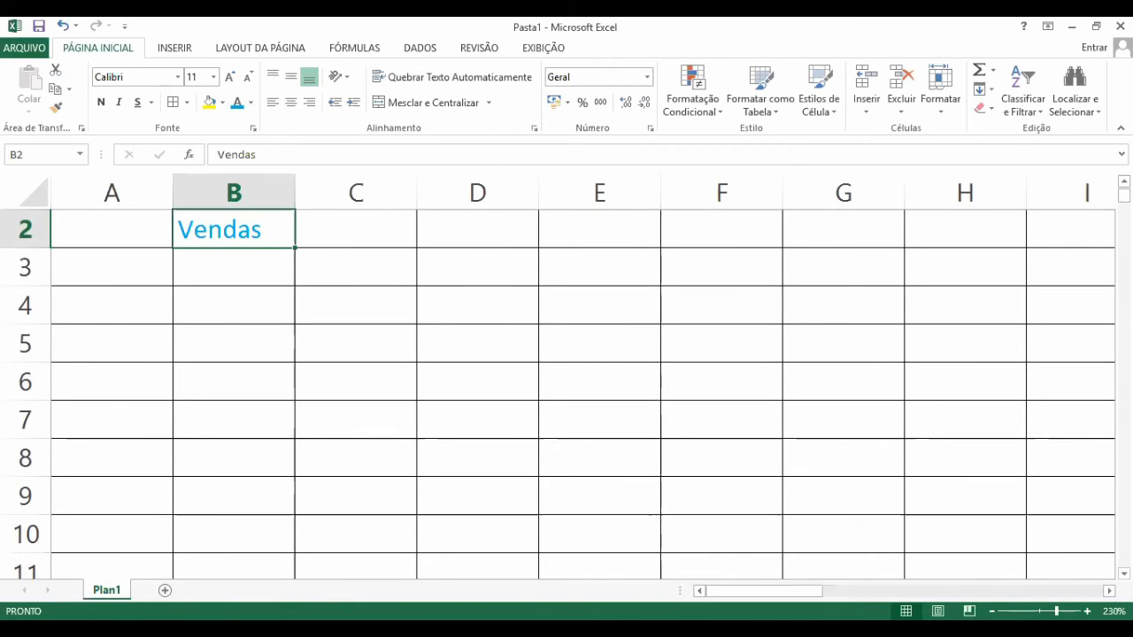
{"action": "left_click", "coordinate": [603, 314]}
{"action": "left_click", "coordinate": [231, 341]}
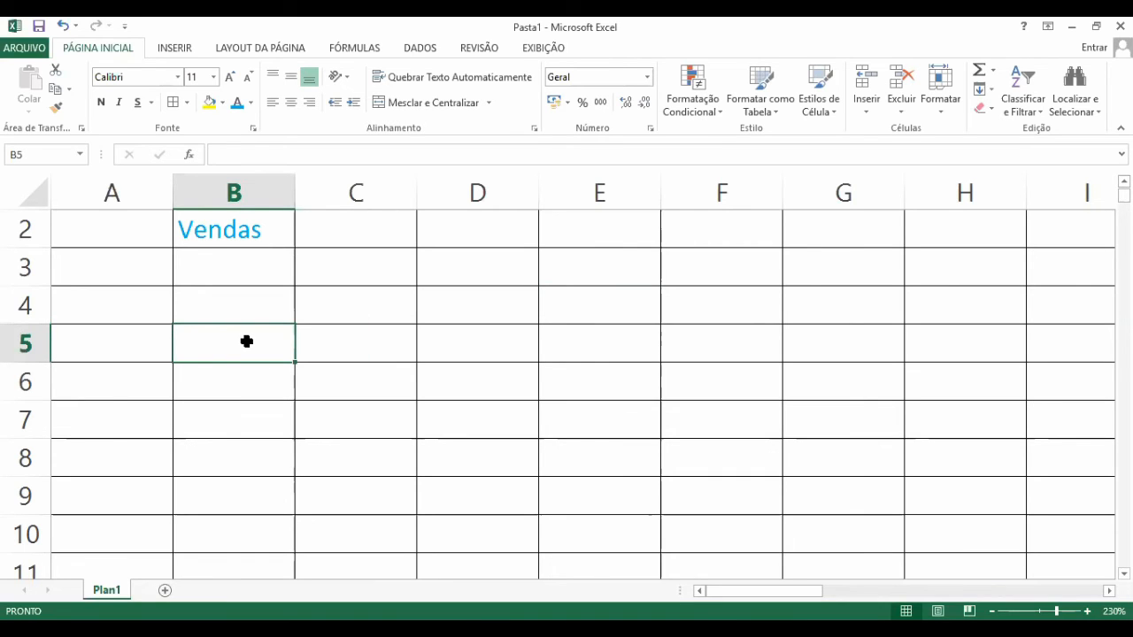
{"action": "left_click", "coordinate": [337, 308]}
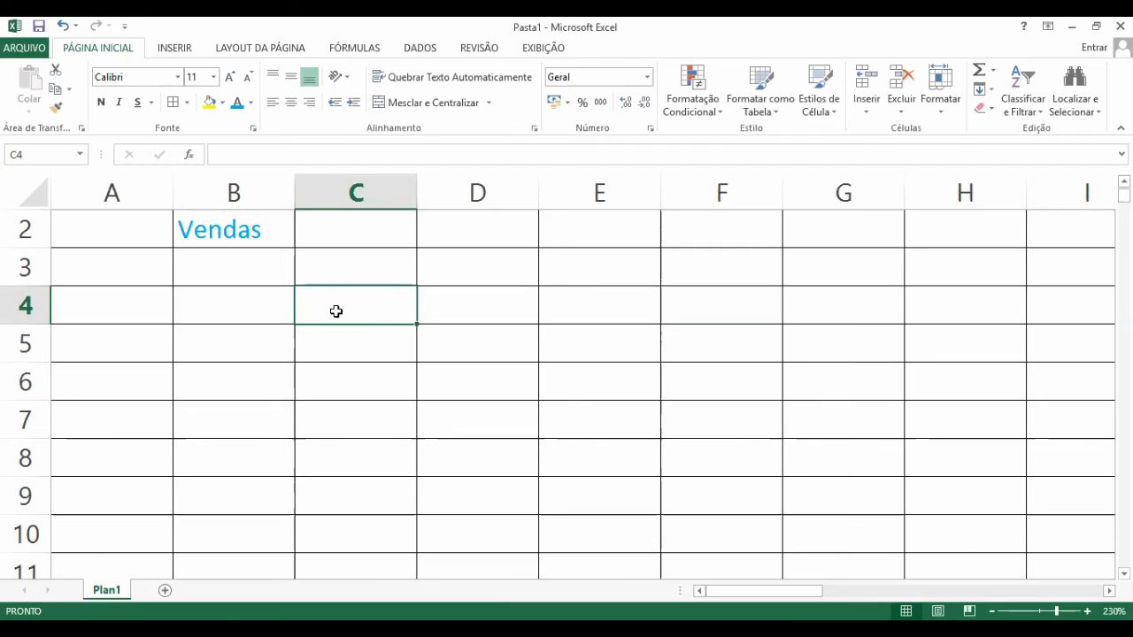
{"action": "left_click_drag", "start_coordinate": [338, 324], "coordinate": [474, 432]}
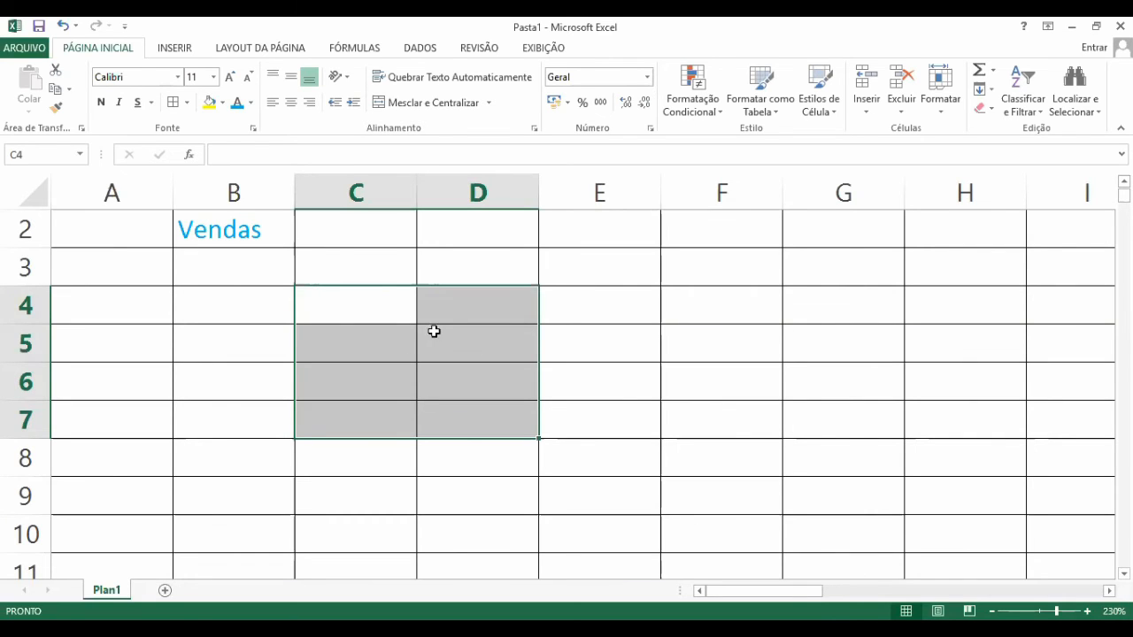
{"action": "left_click", "coordinate": [223, 104]}
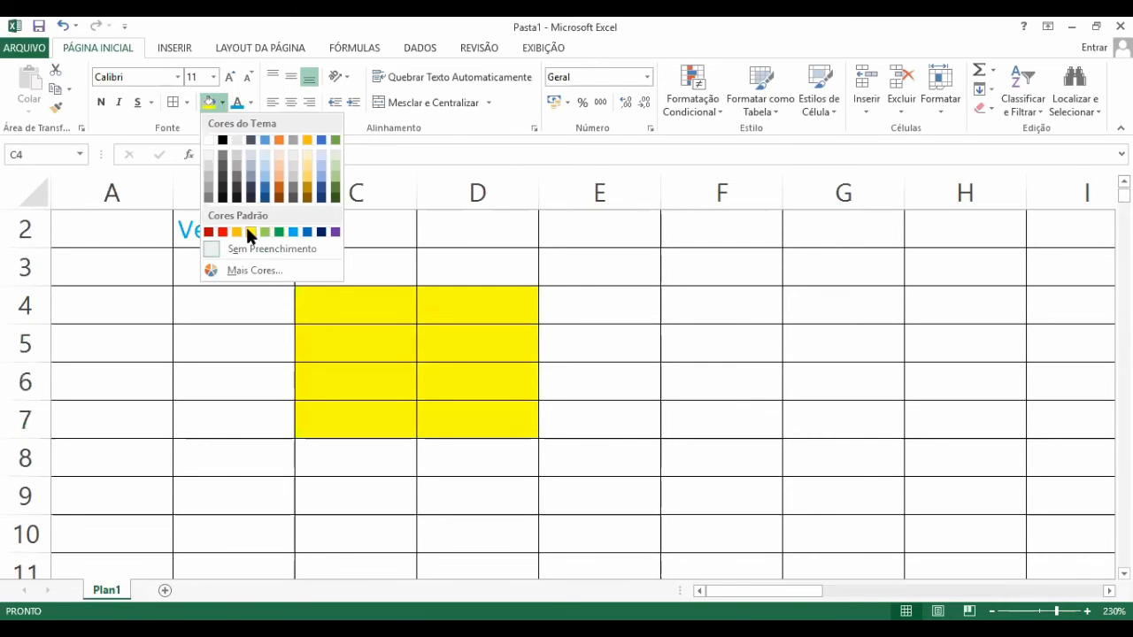
{"action": "left_click", "coordinate": [250, 231]}
{"action": "left_click", "coordinate": [631, 355]}
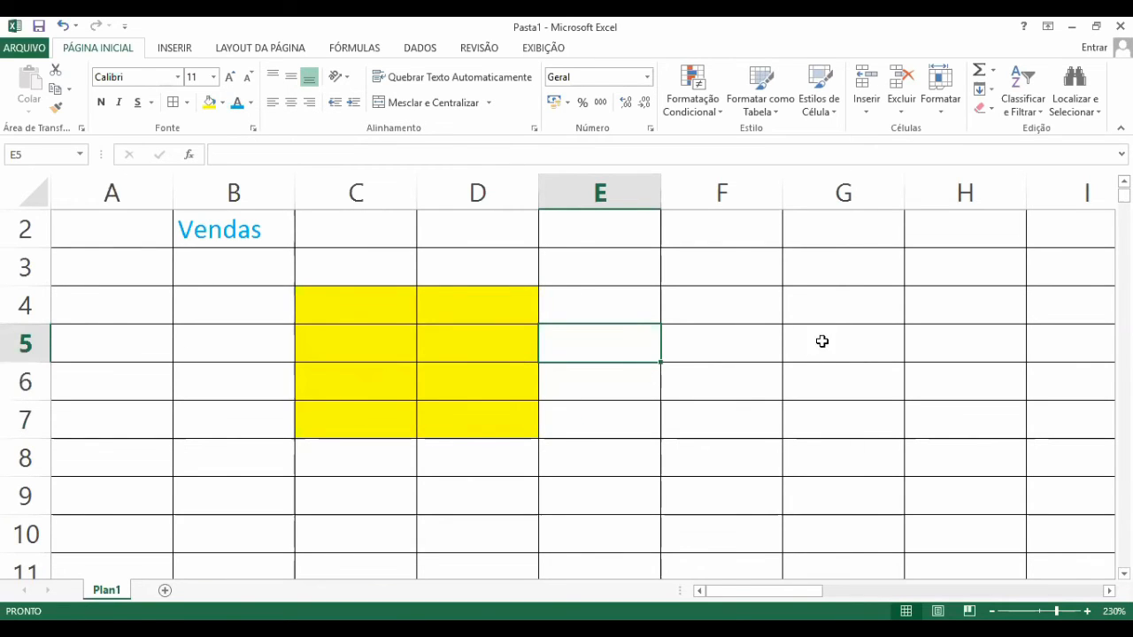
Fill cells G3 to G10 with light grey
{"action": "left_click", "coordinate": [841, 274]}
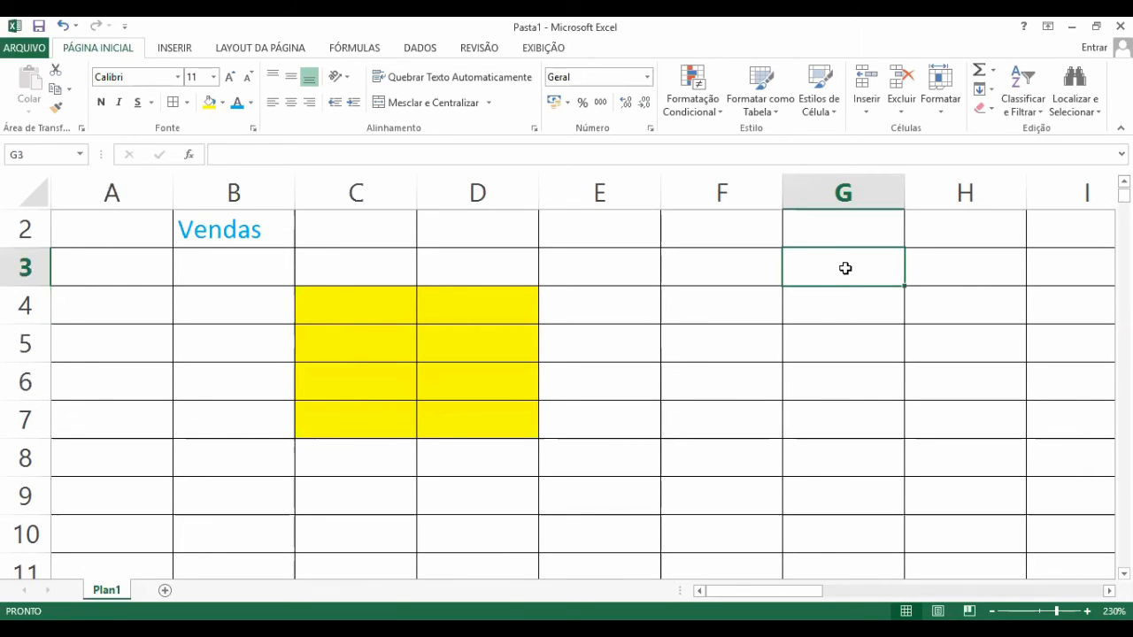
{"action": "left_click_drag", "start_coordinate": [846, 276], "coordinate": [859, 520]}
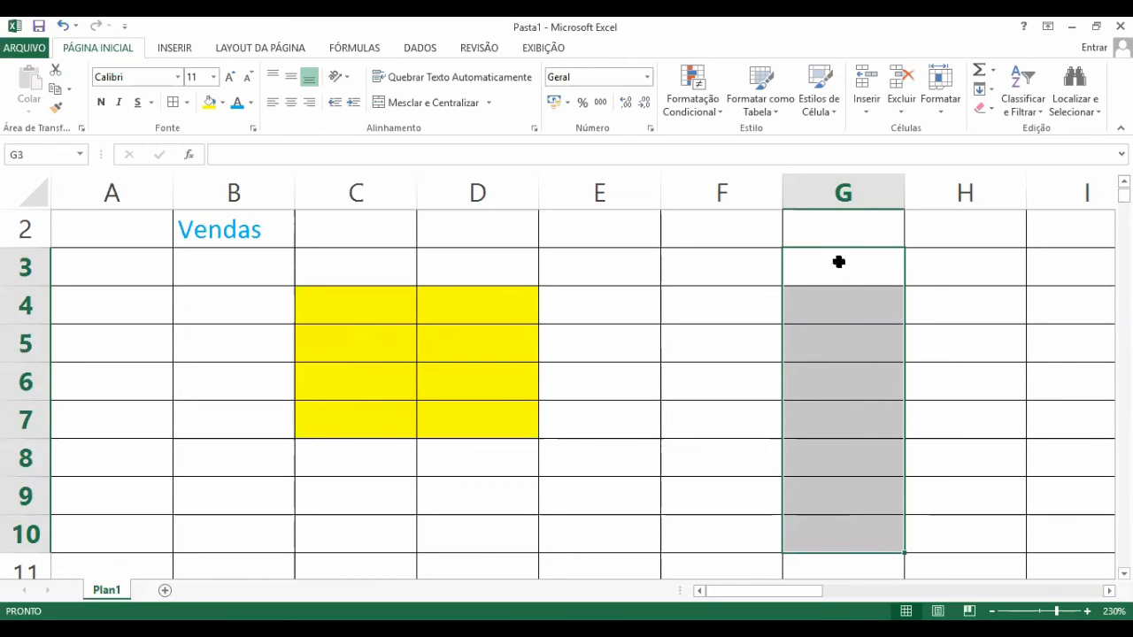
{"action": "left_click", "coordinate": [221, 103]}
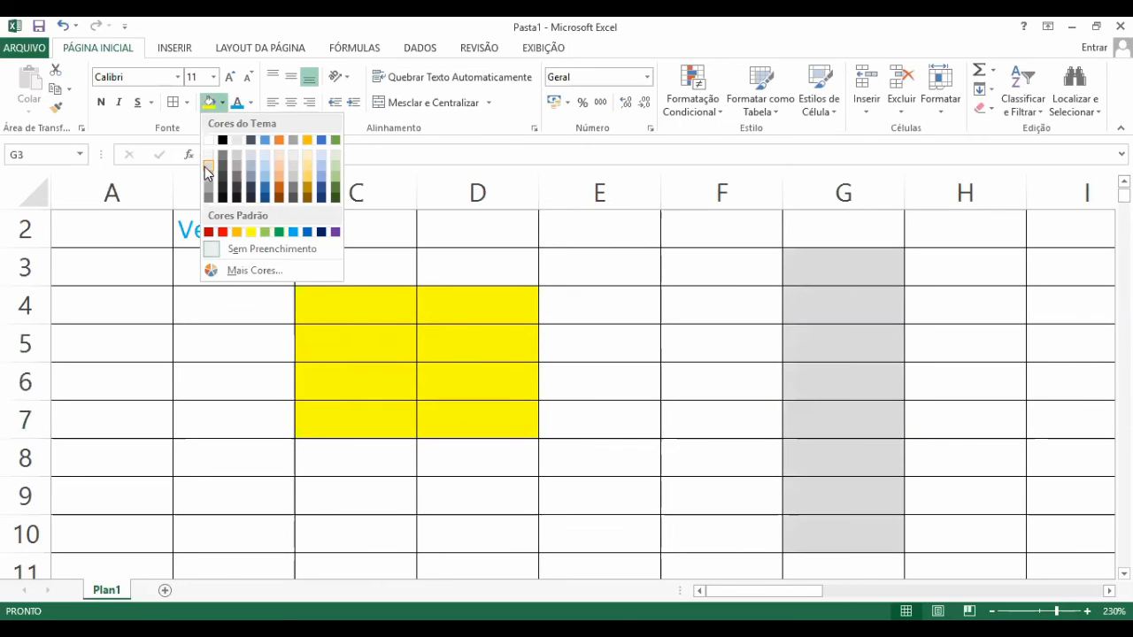
{"action": "left_click", "coordinate": [208, 169]}
{"action": "left_click", "coordinate": [600, 342]}
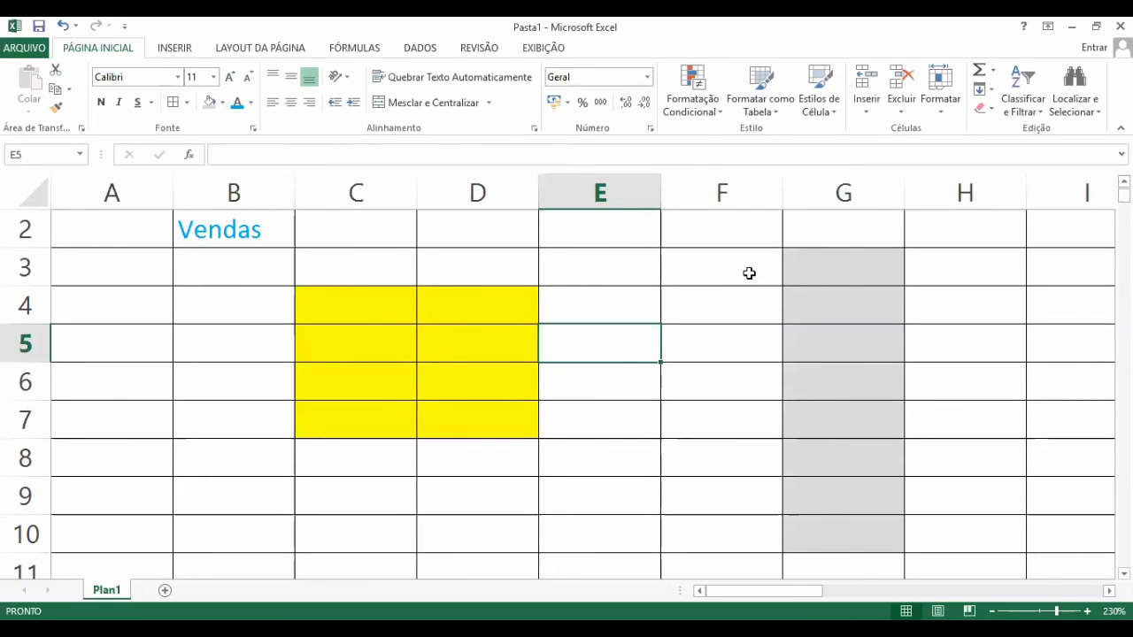
{"action": "left_click", "coordinate": [709, 385]}
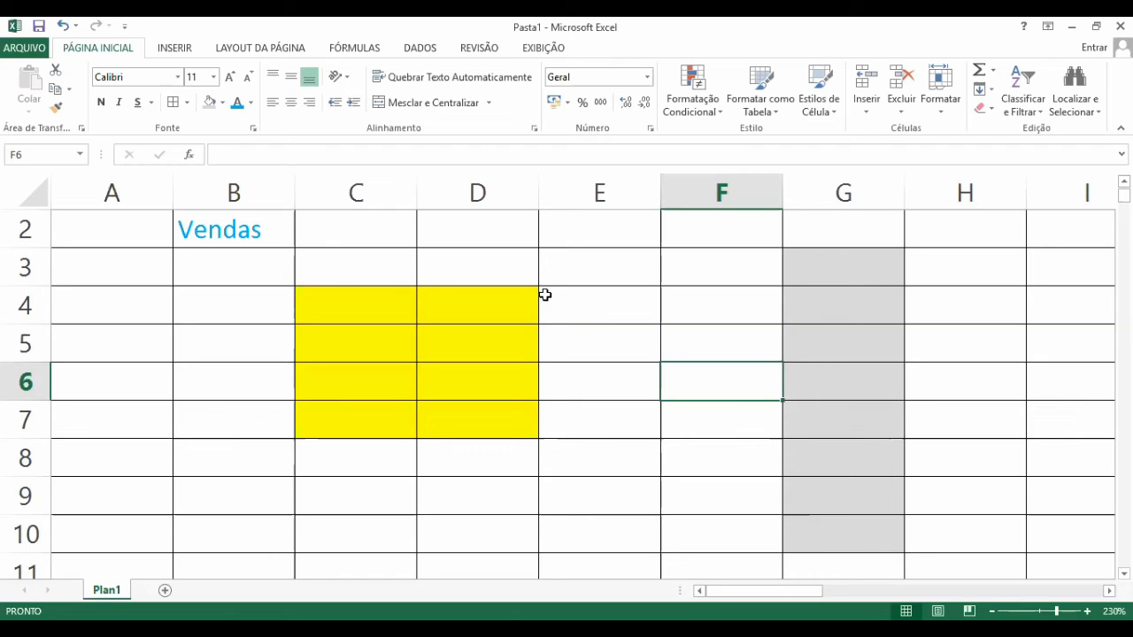
{"action": "left_click", "coordinate": [591, 306]}
{"action": "left_click", "coordinate": [327, 321]}
{"action": "left_click", "coordinate": [210, 321]}
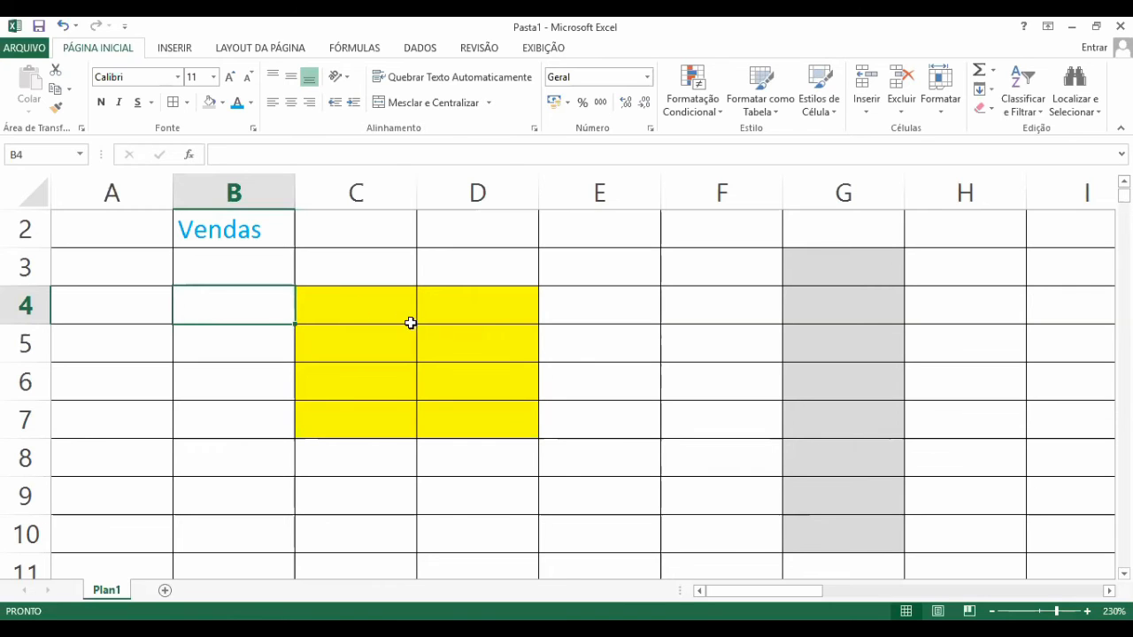
{"action": "left_click", "coordinate": [130, 243]}
{"action": "scroll", "coordinate": [124, 251], "scroll_direction": "up", "scroll_amount": 1}
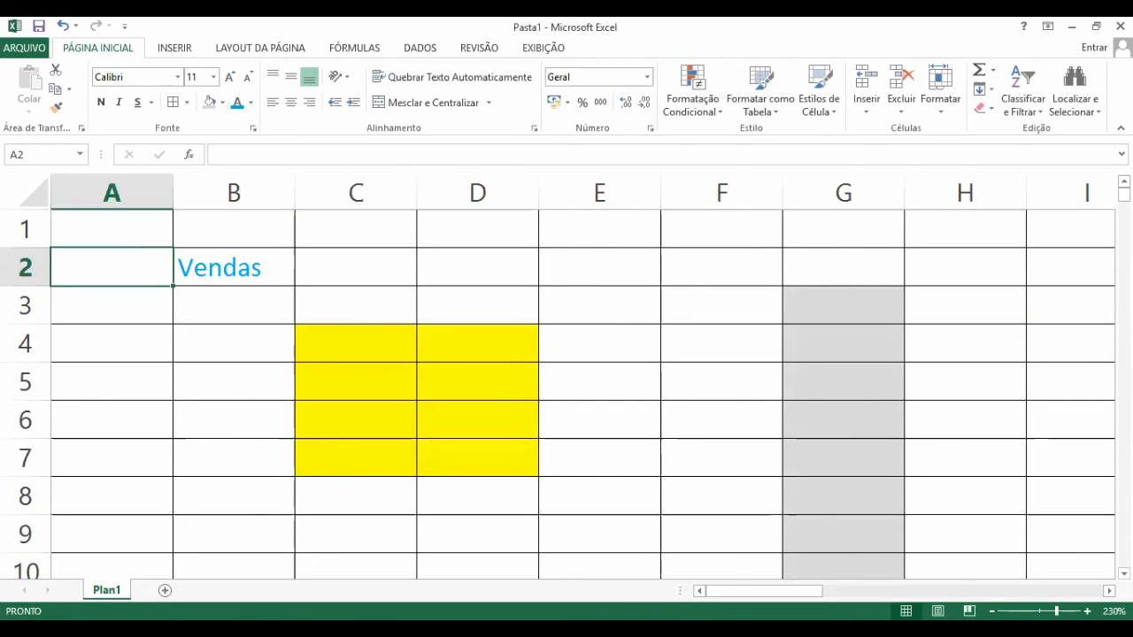
Switch the worksheet to page break preview, set its zoom to 214% and select cell G10
{"action": "left_click", "coordinate": [993, 612]}
{"action": "left_click", "coordinate": [992, 612]}
{"action": "left_click", "coordinate": [993, 612]}
{"action": "left_click", "coordinate": [992, 612]}
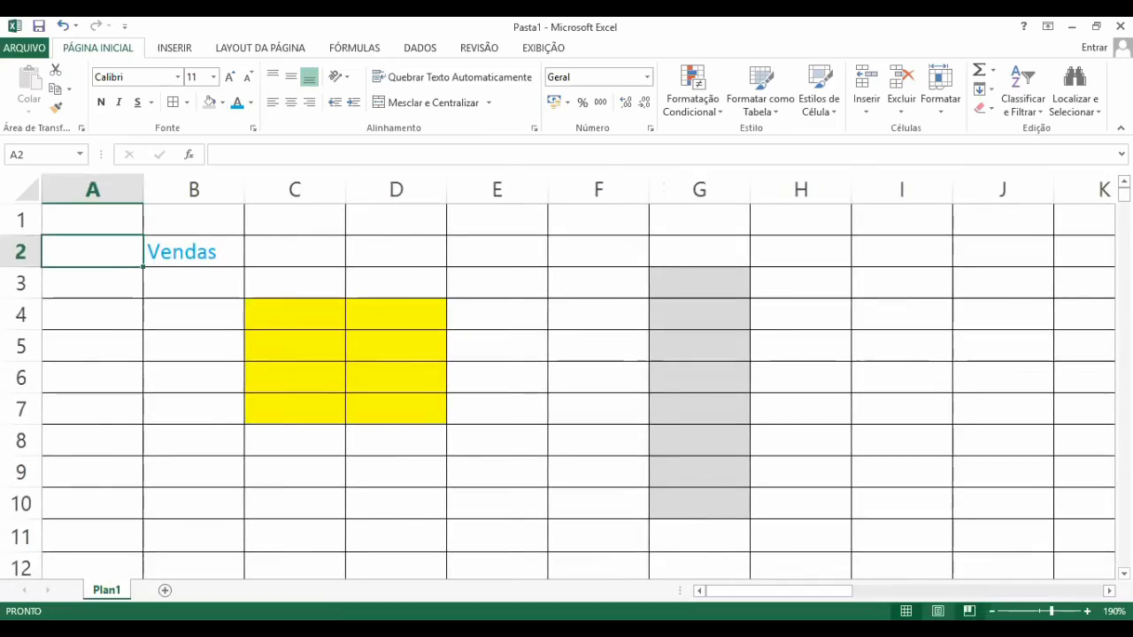
{"action": "left_click", "coordinate": [970, 612]}
{"action": "left_click_drag", "start_coordinate": [1022, 612], "coordinate": [1054, 611]}
{"action": "left_click", "coordinate": [751, 518]}
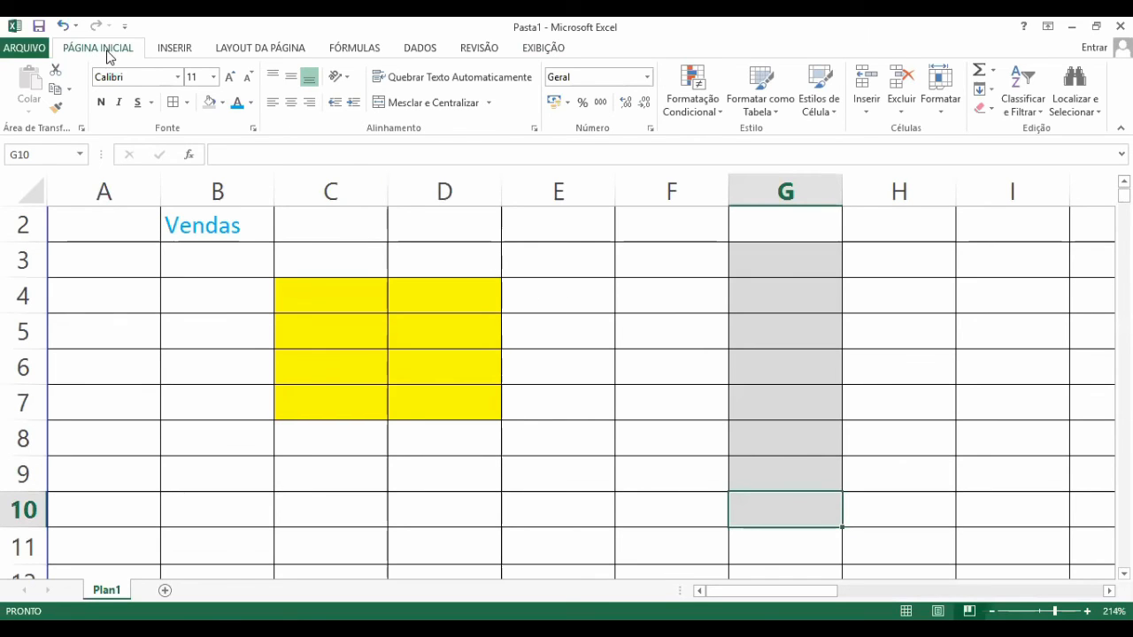
Examine how the available commands are grouped into home, insertion, page layout, formula and view categories
{"action": "left_click", "coordinate": [173, 49]}
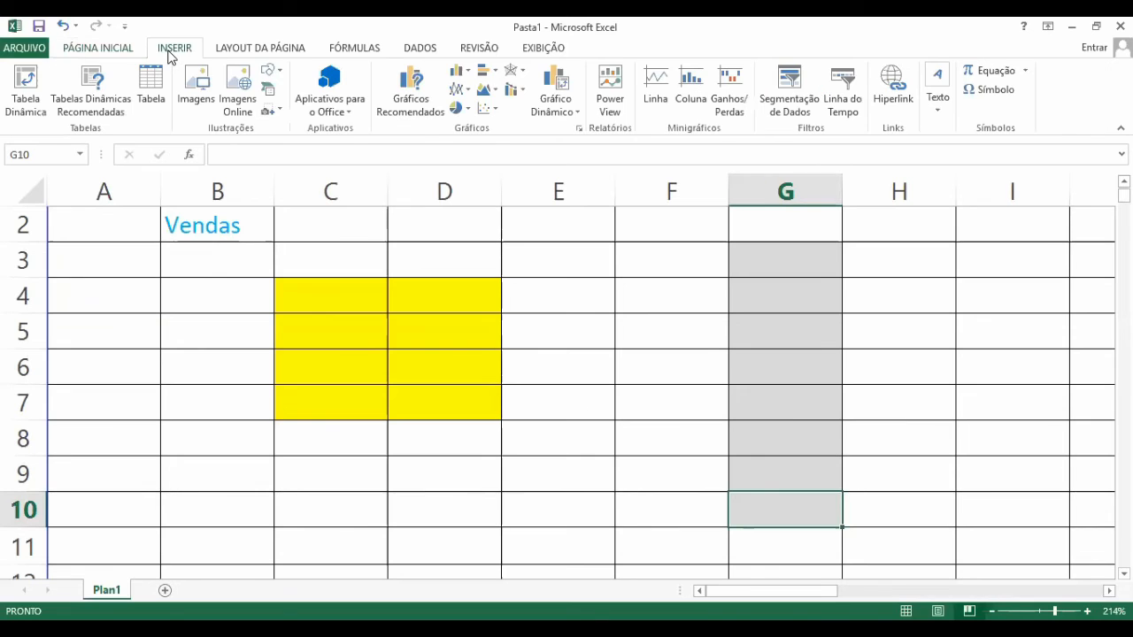
{"action": "left_click", "coordinate": [237, 51]}
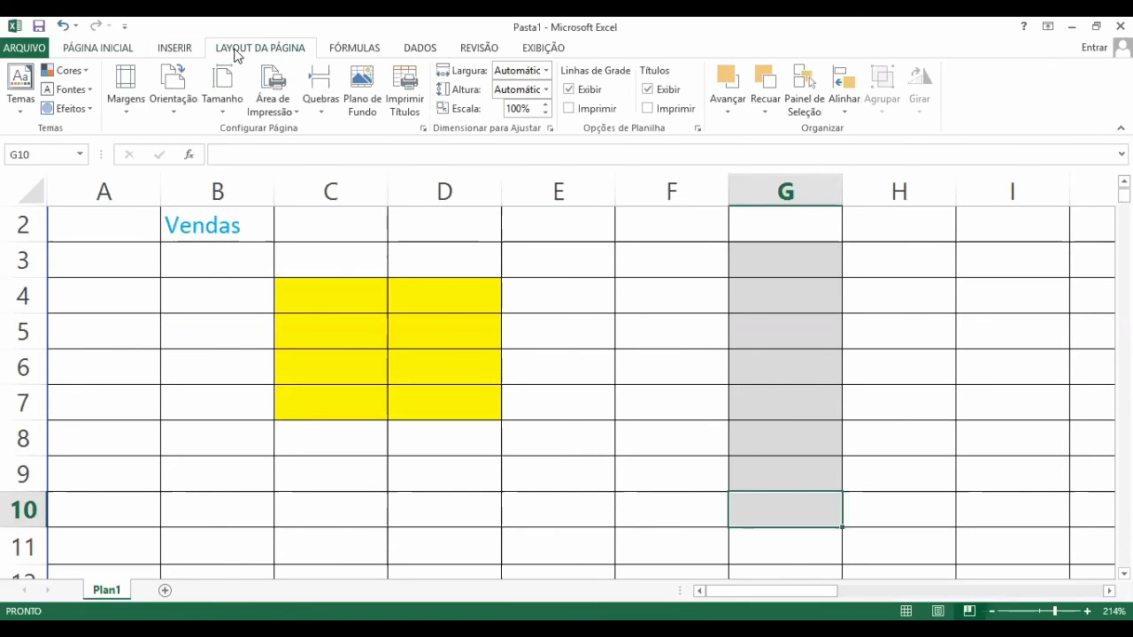
{"action": "left_click", "coordinate": [354, 49]}
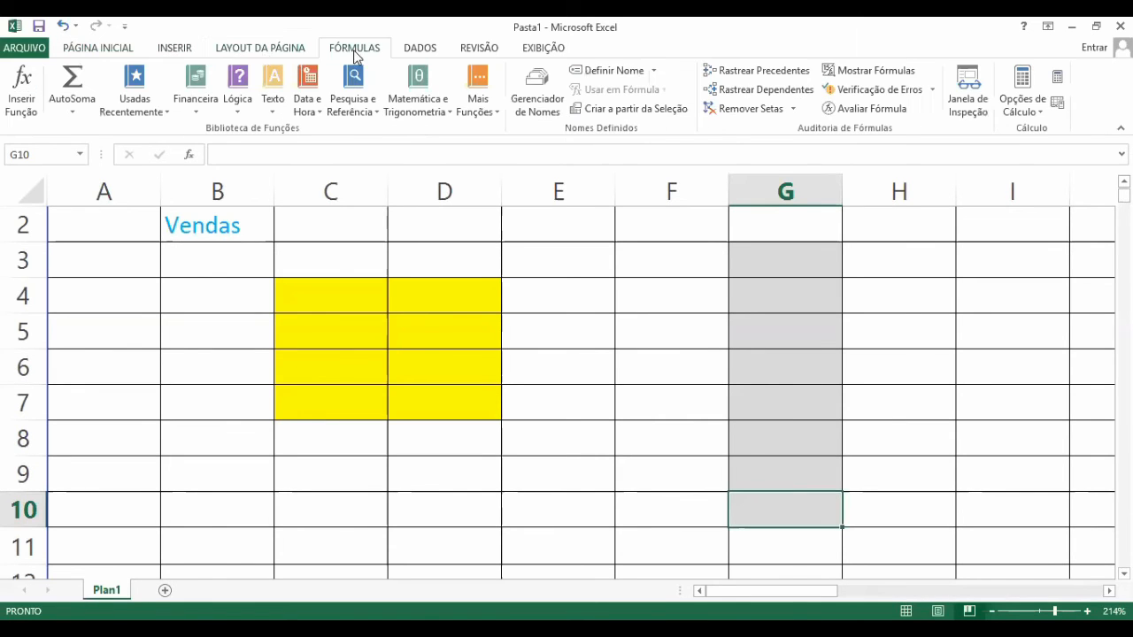
{"action": "left_click", "coordinate": [228, 50]}
{"action": "left_click", "coordinate": [177, 49]}
{"action": "left_click", "coordinate": [104, 49]}
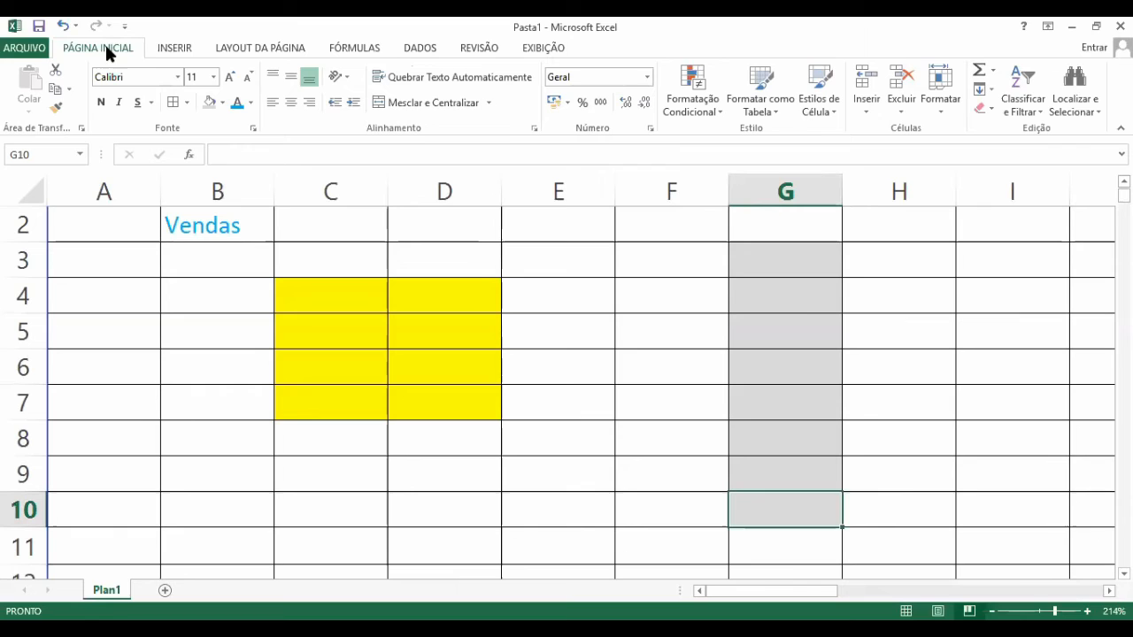
{"action": "left_click", "coordinate": [174, 50]}
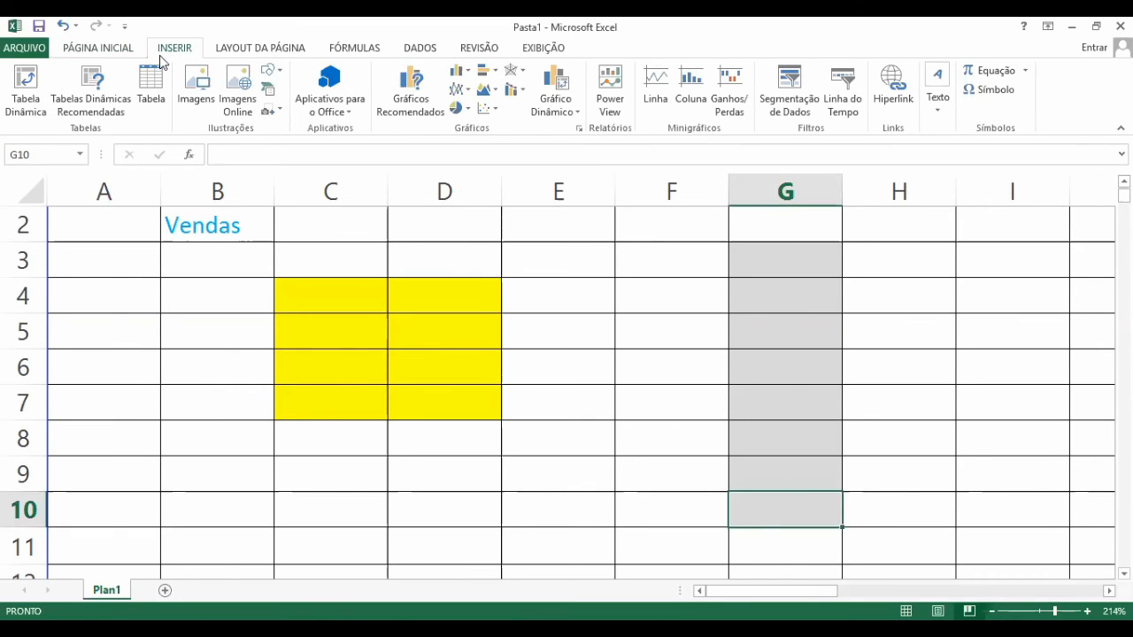
{"action": "left_click", "coordinate": [118, 53]}
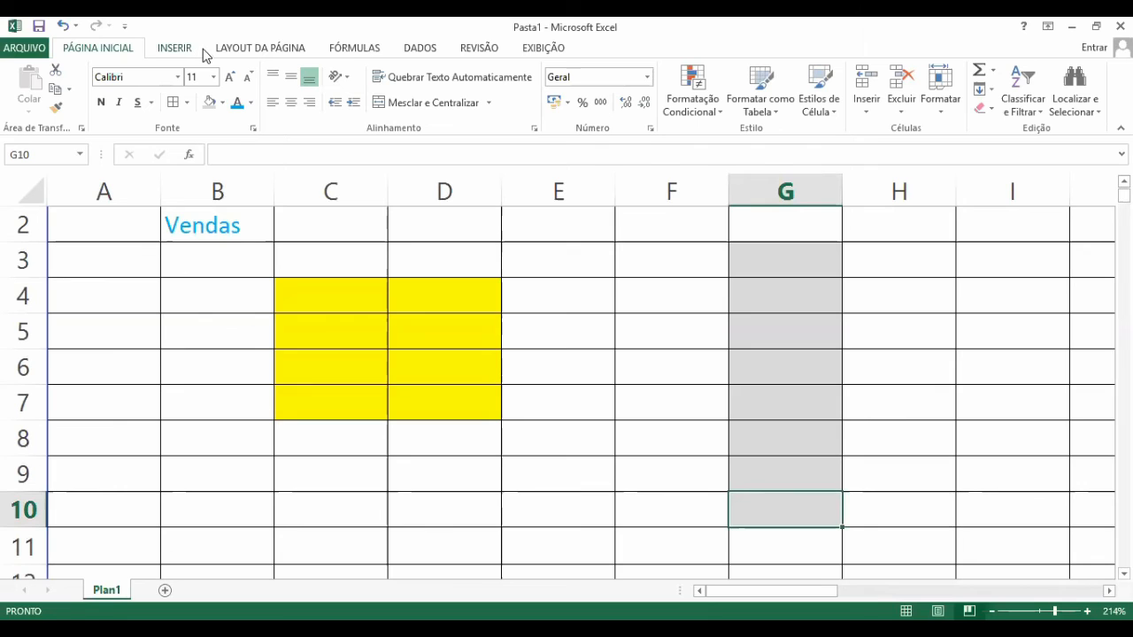
{"action": "left_click", "coordinate": [239, 51]}
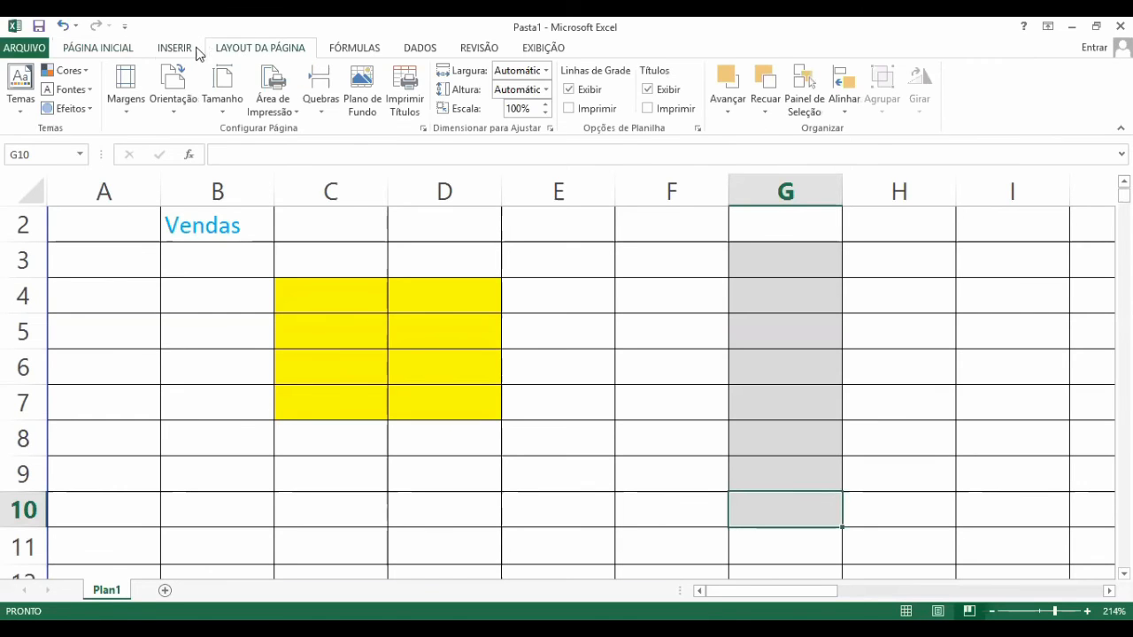
{"action": "left_click", "coordinate": [177, 52]}
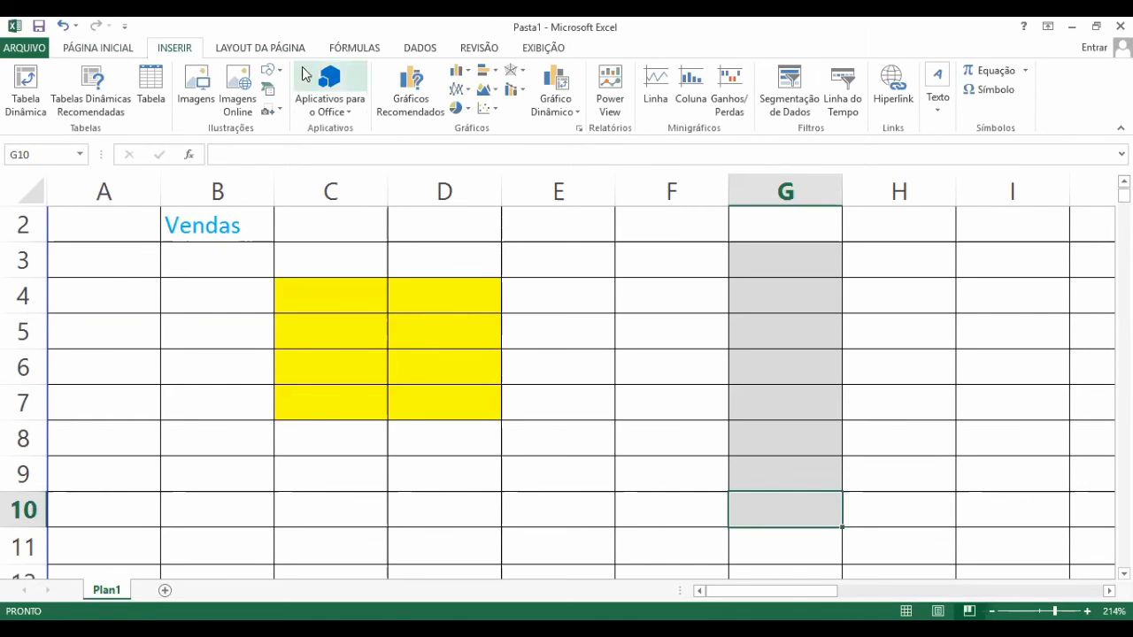
{"action": "left_click", "coordinate": [542, 49]}
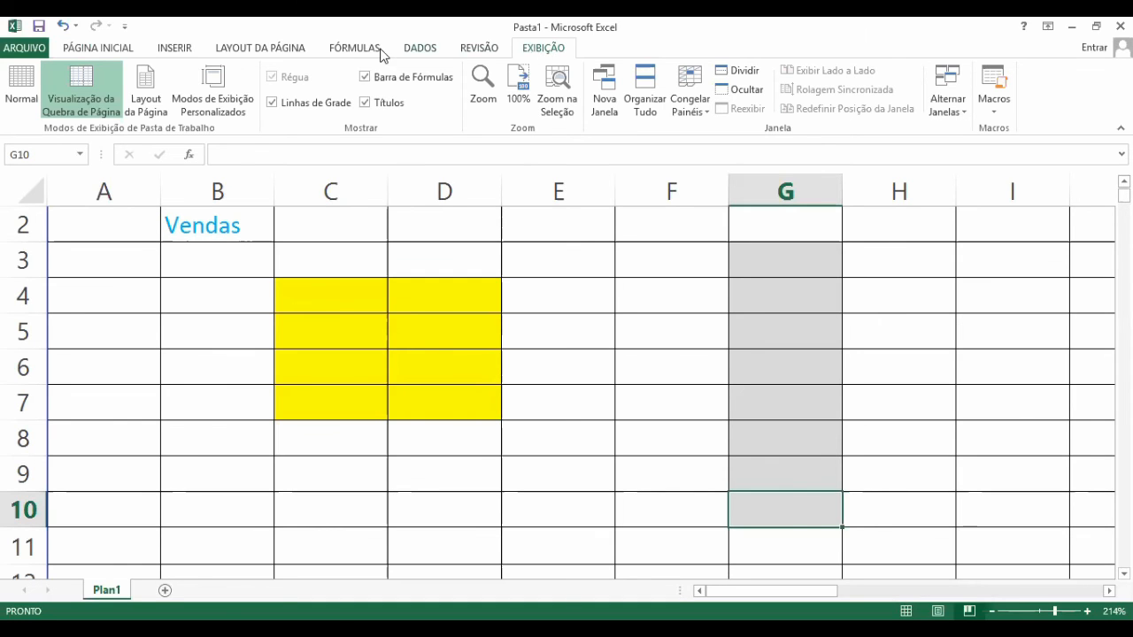
Open the dialog for inserting a picture from the computer and close it without choosing a file
{"action": "left_click", "coordinate": [174, 49]}
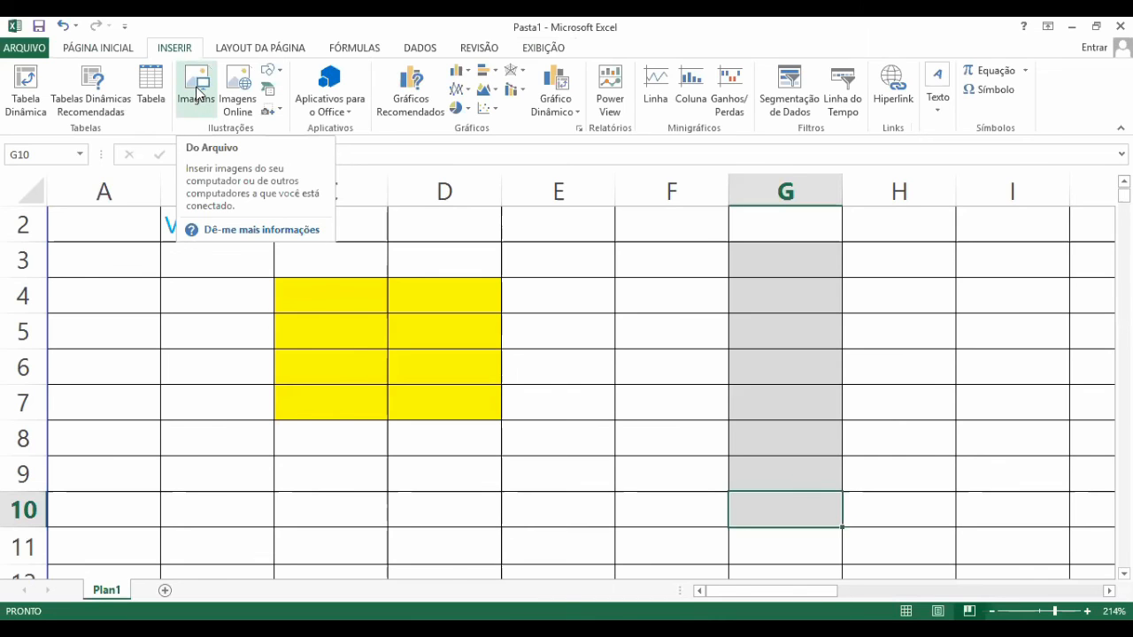
{"action": "left_click", "coordinate": [221, 117]}
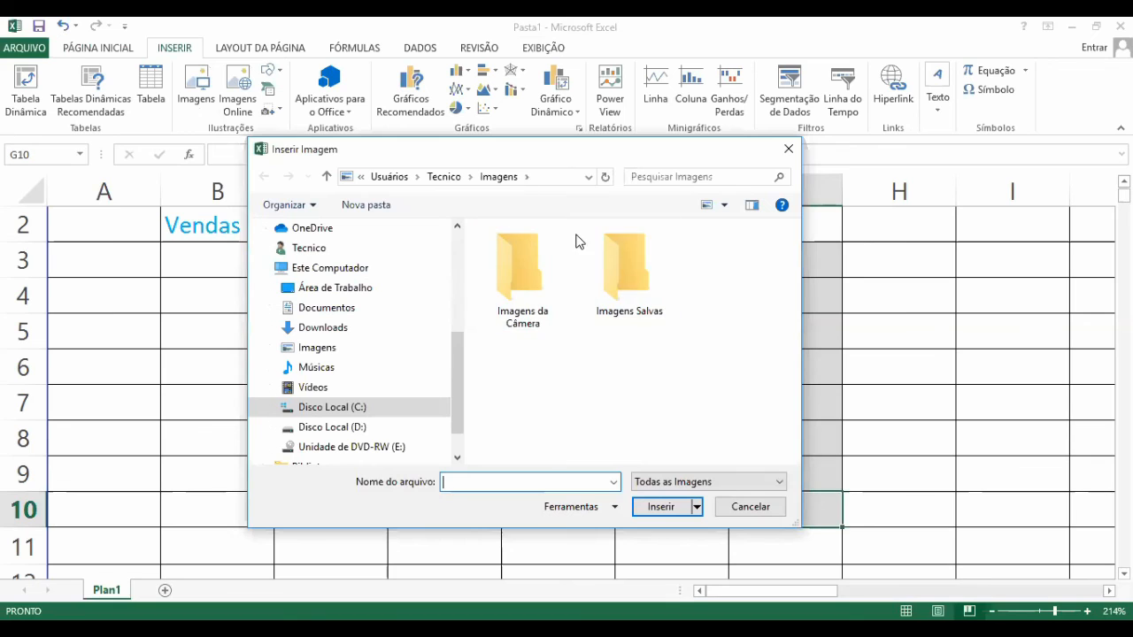
{"action": "left_click", "coordinate": [744, 515]}
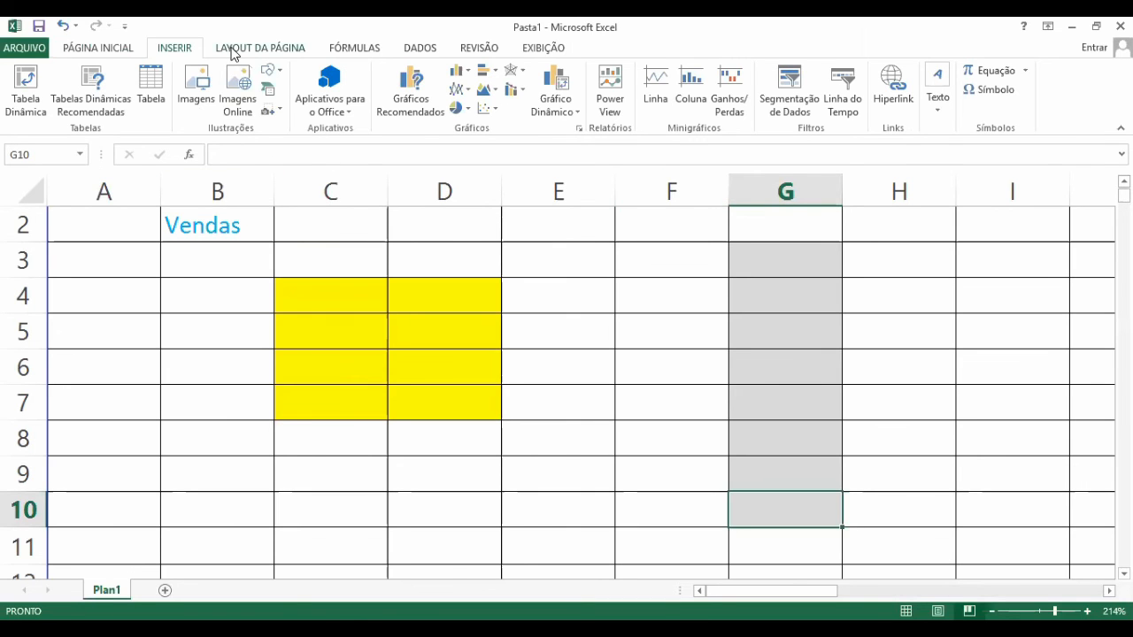
Examine the commands grouped under page layout, insertion, formulas, data and review
{"action": "left_click", "coordinate": [234, 51]}
{"action": "left_click", "coordinate": [340, 53]}
{"action": "left_click", "coordinate": [254, 51]}
{"action": "left_click", "coordinate": [186, 49]}
{"action": "left_click", "coordinate": [257, 51]}
{"action": "left_click", "coordinate": [365, 53]}
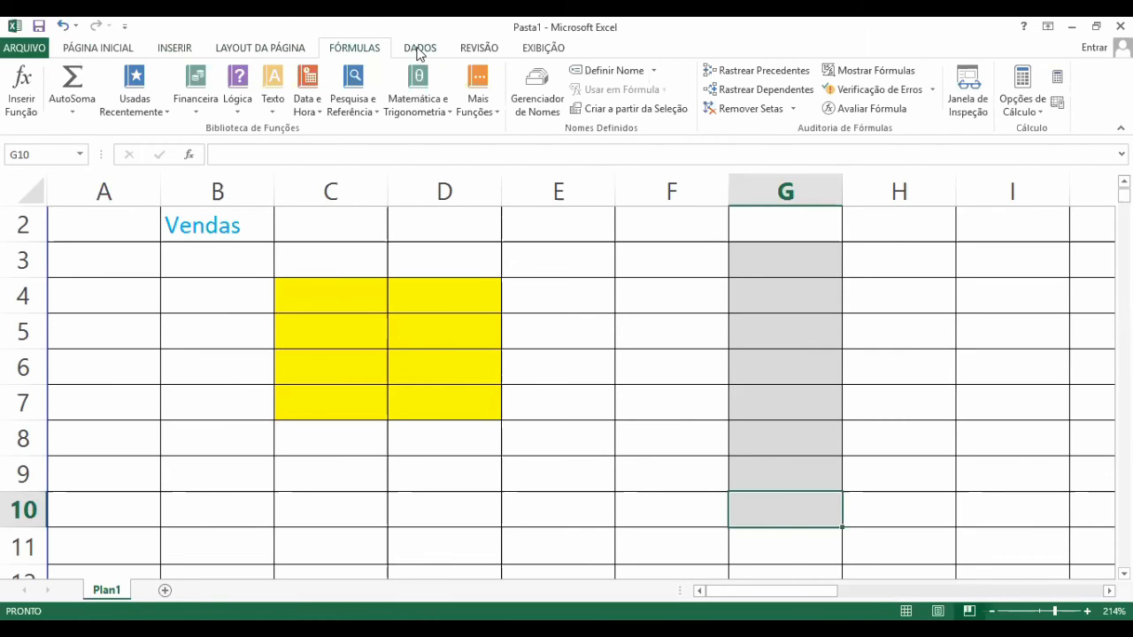
{"action": "left_click", "coordinate": [442, 53]}
{"action": "left_click", "coordinate": [482, 50]}
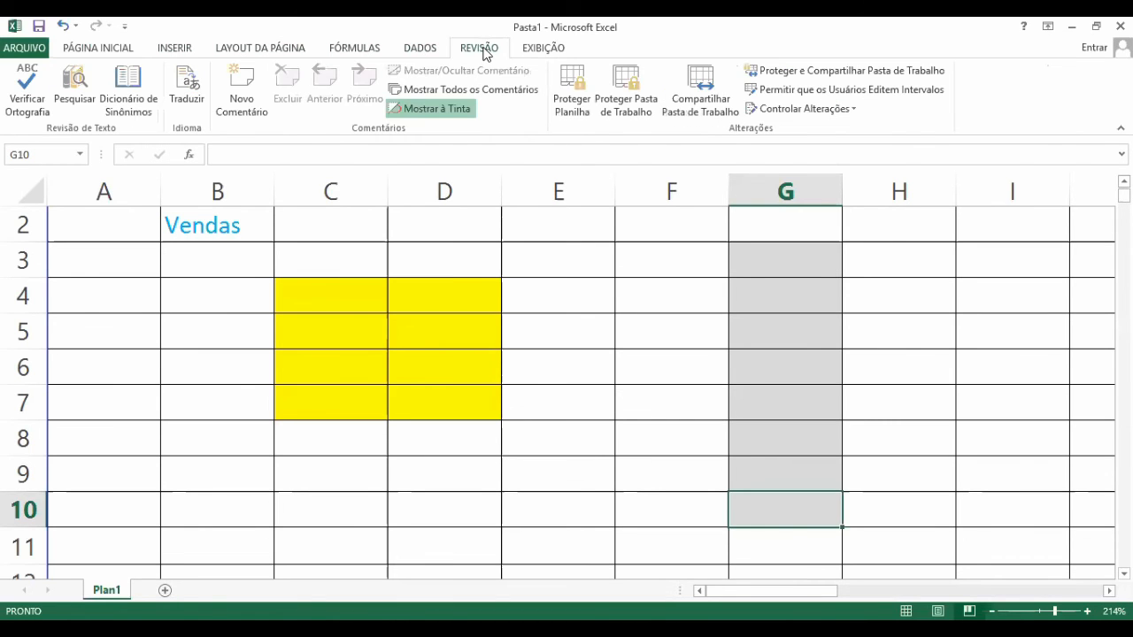
{"action": "left_click", "coordinate": [410, 43]}
{"action": "left_click", "coordinate": [357, 44]}
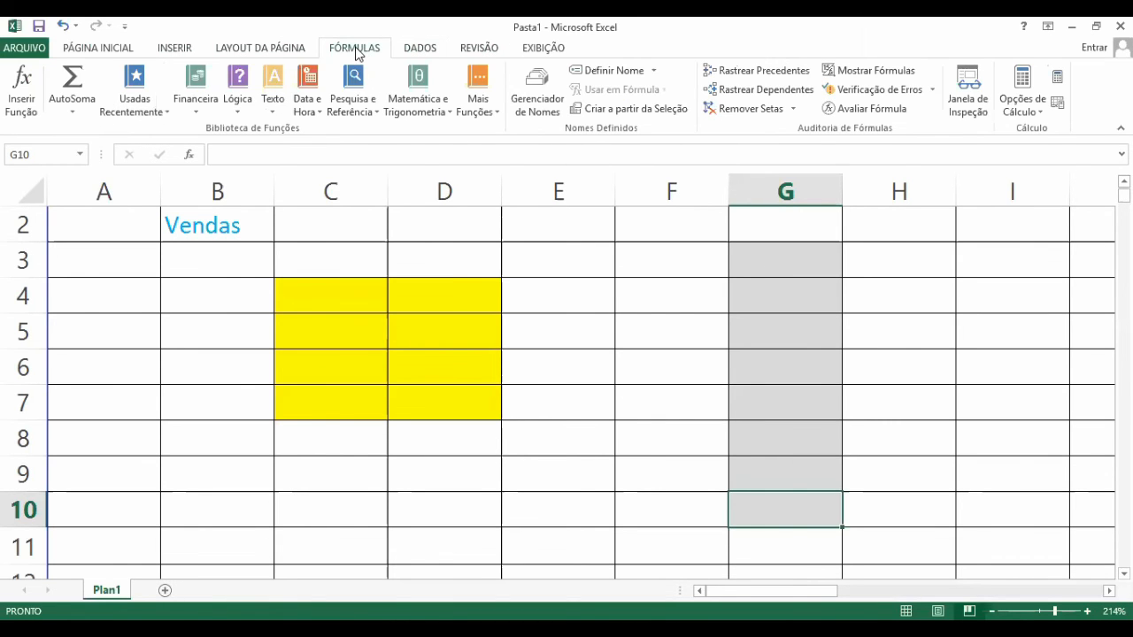
{"action": "left_click", "coordinate": [295, 54]}
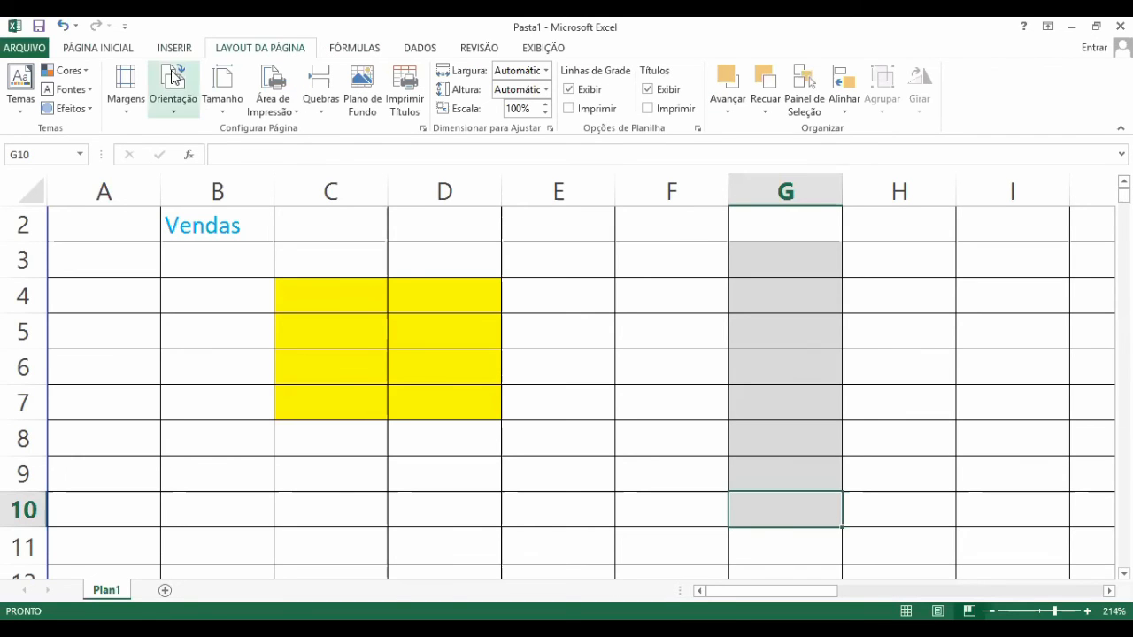
{"action": "left_click", "coordinate": [465, 52]}
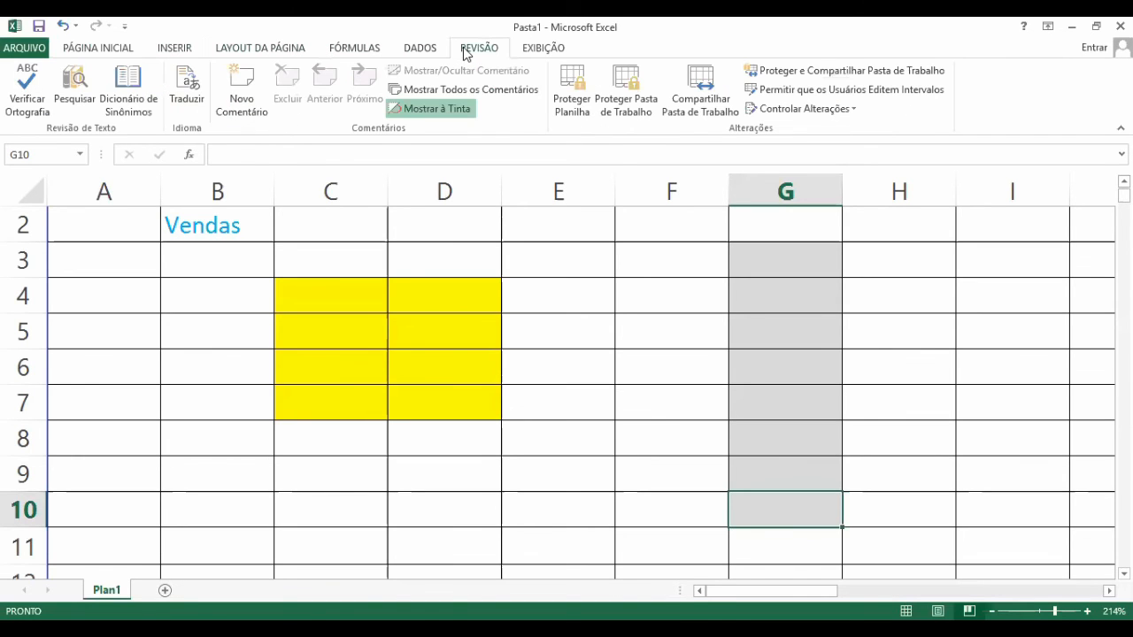
Delete the text Vendas from cell B2
{"action": "left_click", "coordinate": [106, 52]}
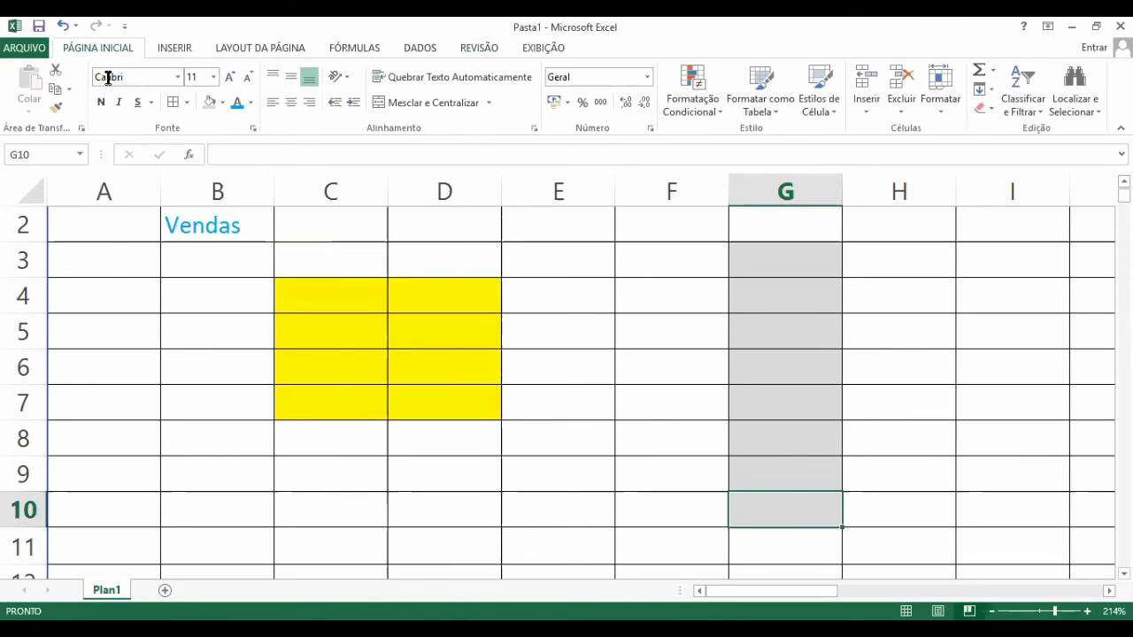
{"action": "left_click", "coordinate": [108, 266]}
{"action": "left_click", "coordinate": [182, 230]}
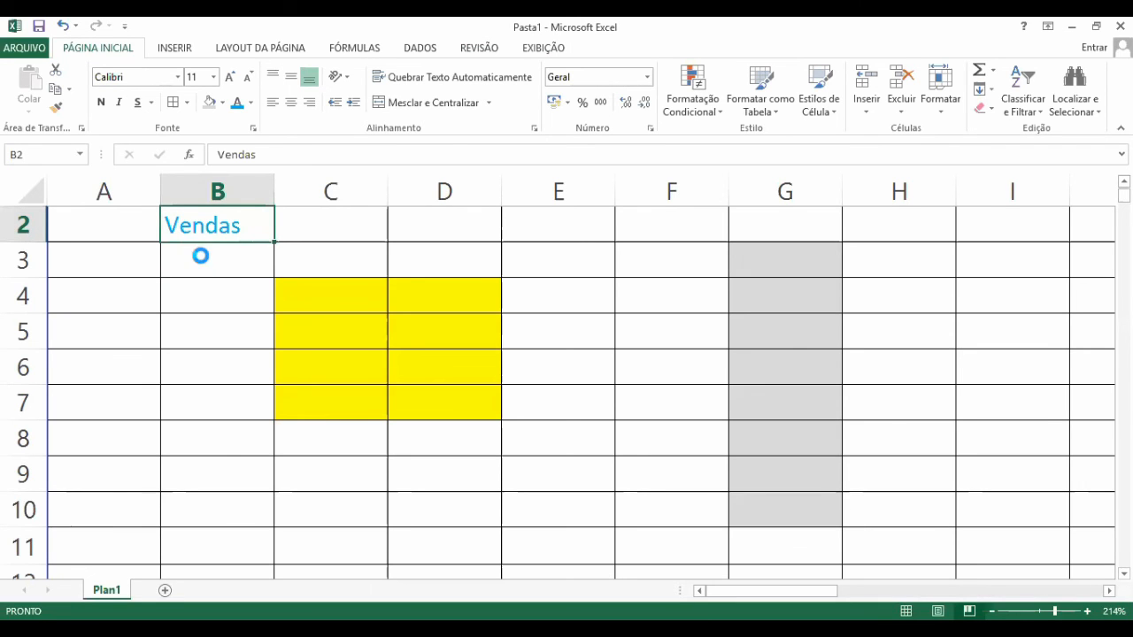
{"action": "key", "text": "Delete"}
{"action": "scroll", "coordinate": [134, 237], "scroll_direction": "up", "scroll_amount": 1}
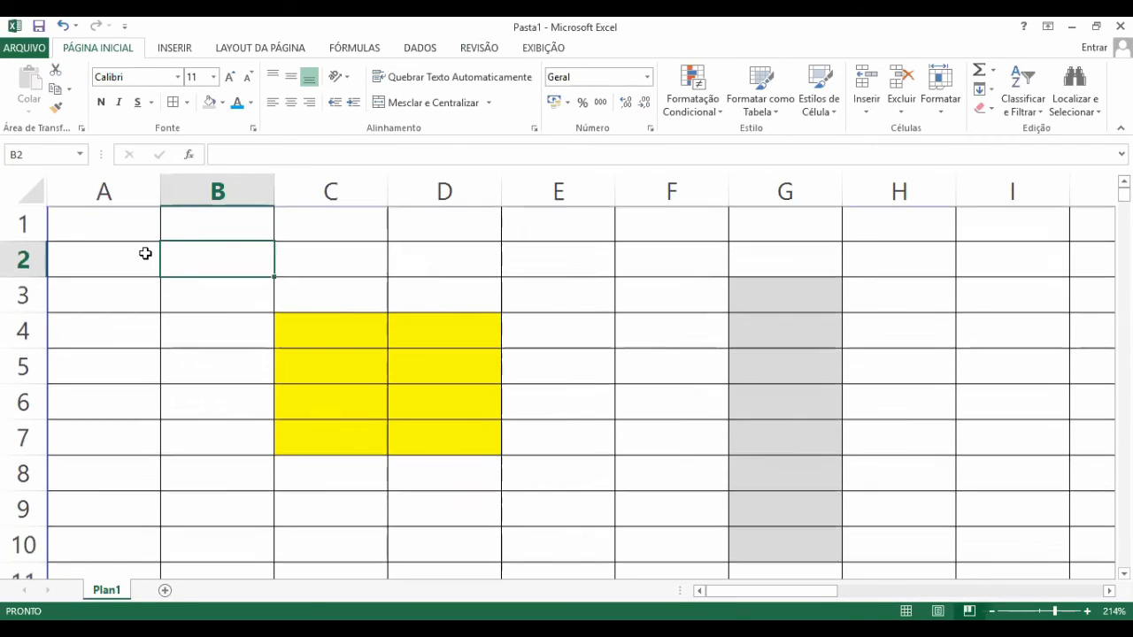
Remove the fill colour from the cell range A1 to H15
{"action": "left_click_drag", "start_coordinate": [121, 227], "coordinate": [875, 531]}
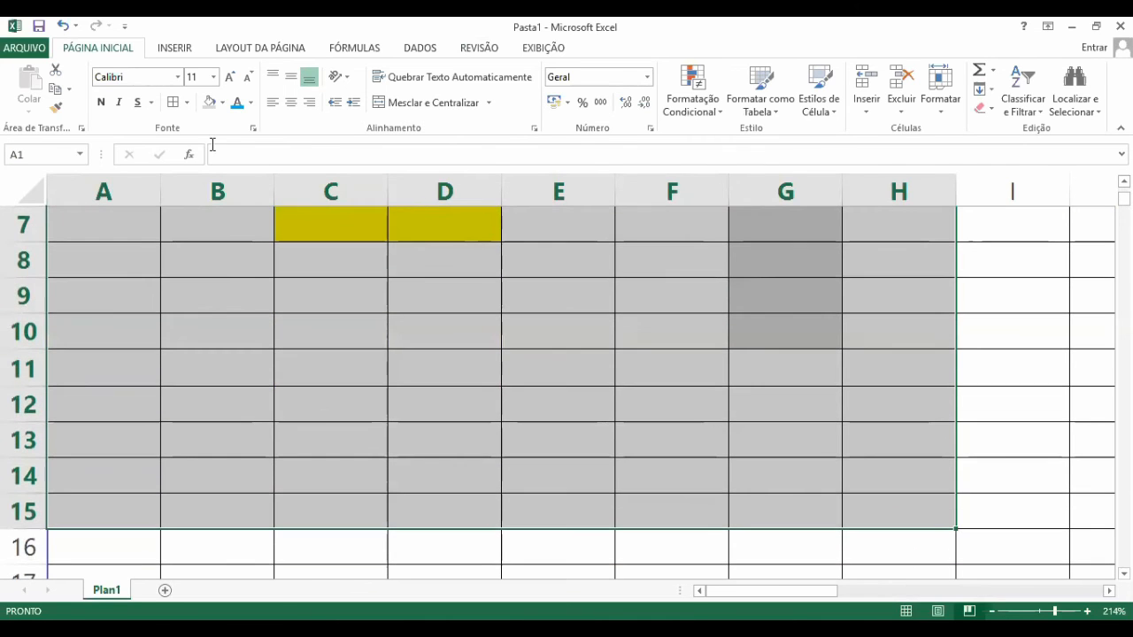
{"action": "left_click", "coordinate": [223, 102]}
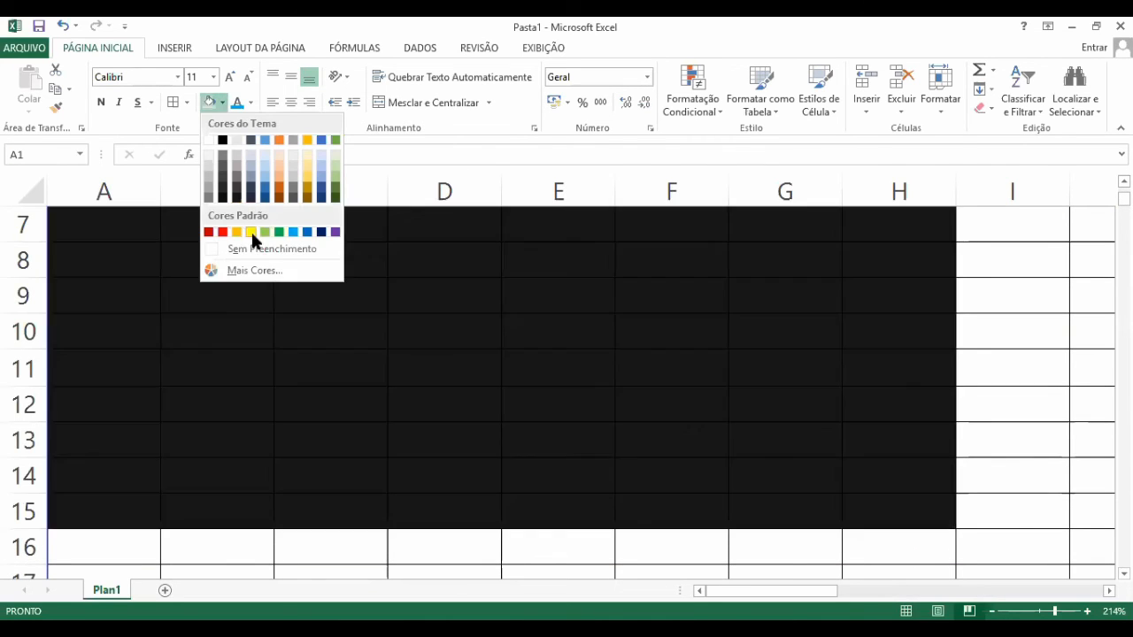
{"action": "left_click", "coordinate": [178, 230]}
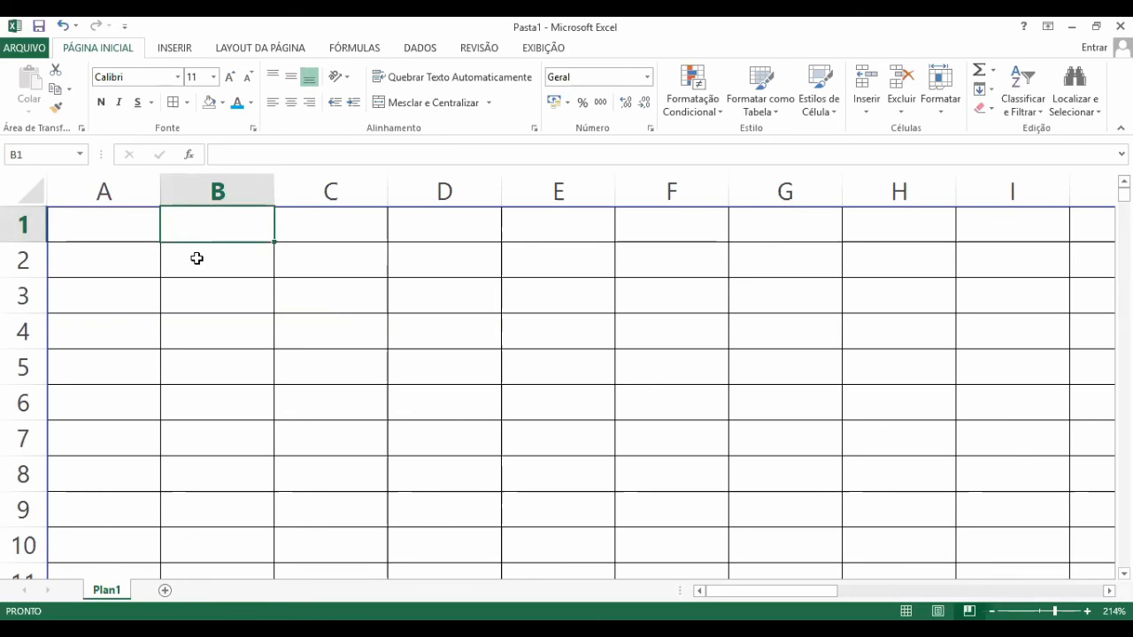
Enter the number 5 in cell C2 and the number 7 in cell F3
{"action": "left_click", "coordinate": [199, 259]}
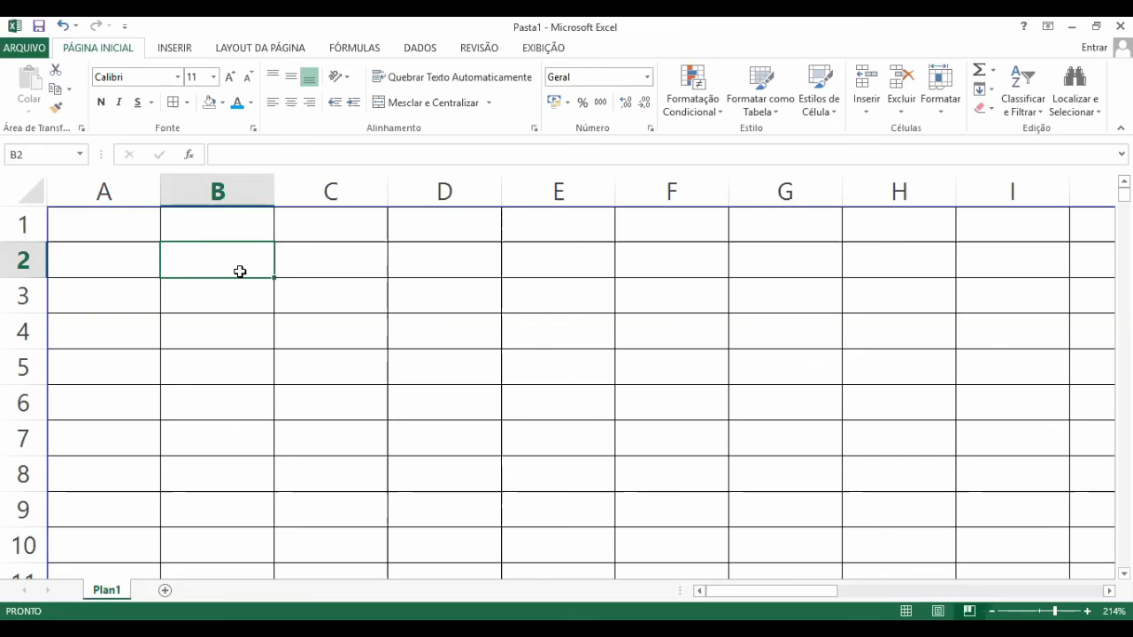
{"action": "left_click", "coordinate": [304, 266]}
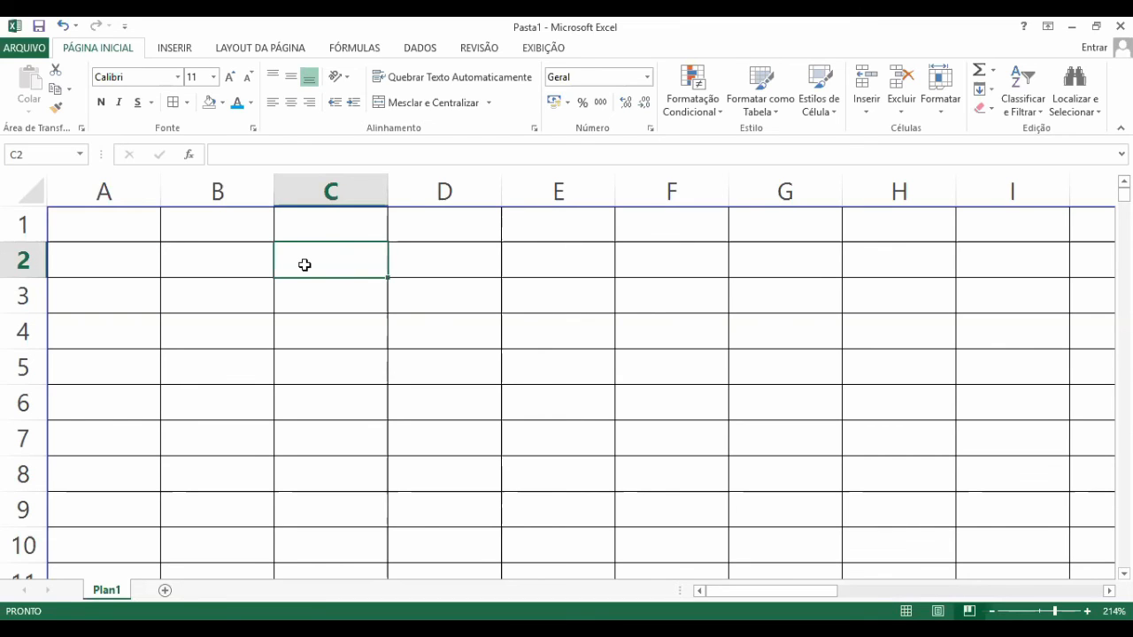
{"action": "type", "text": "5"}
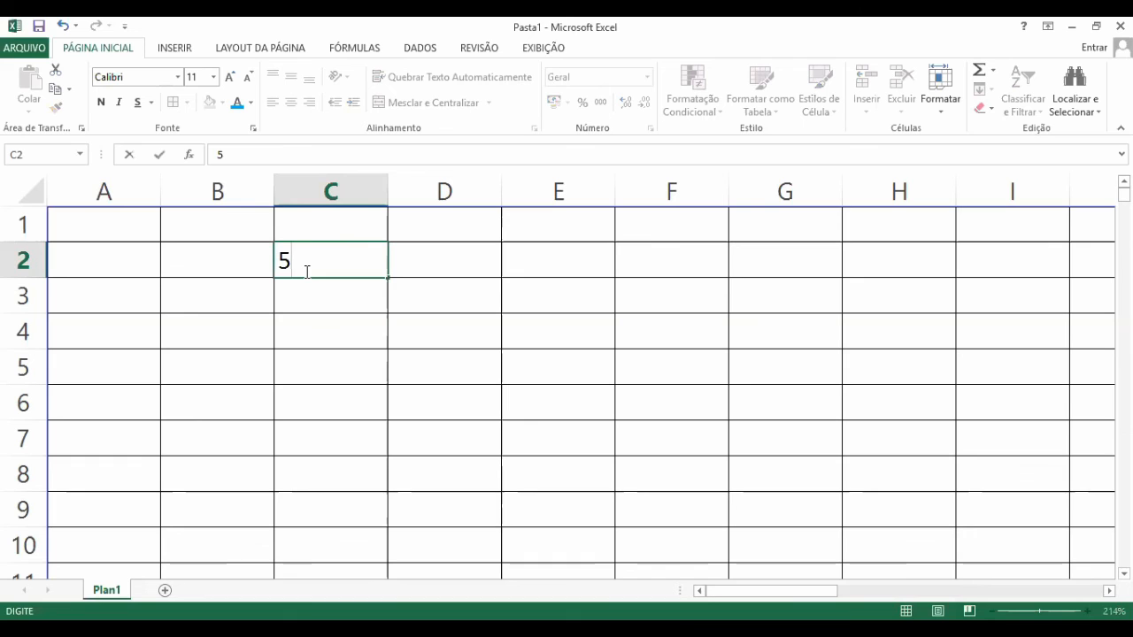
{"action": "key", "text": "Return"}
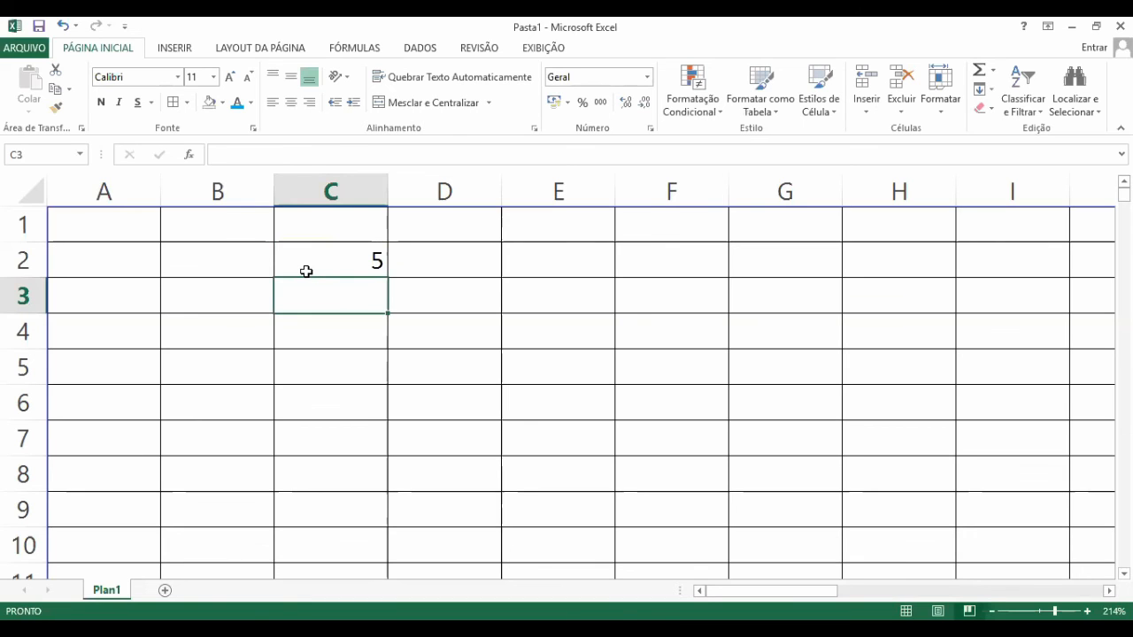
{"action": "left_click", "coordinate": [640, 313]}
{"action": "type", "text": "7"}
{"action": "key", "text": "Return"}
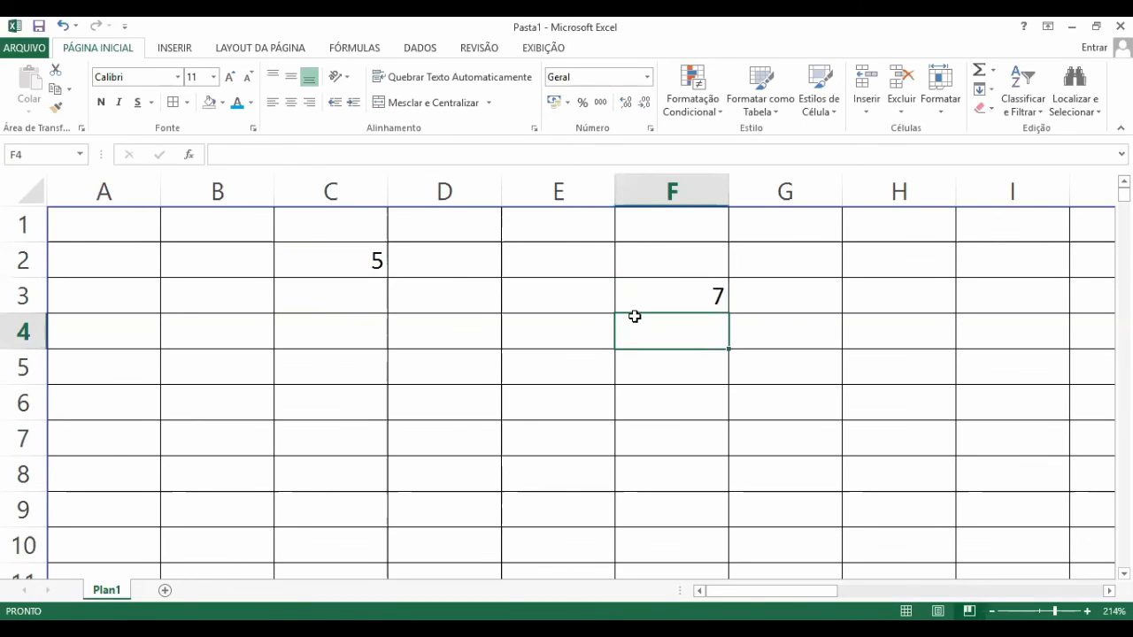
{"action": "left_click", "coordinate": [223, 329]}
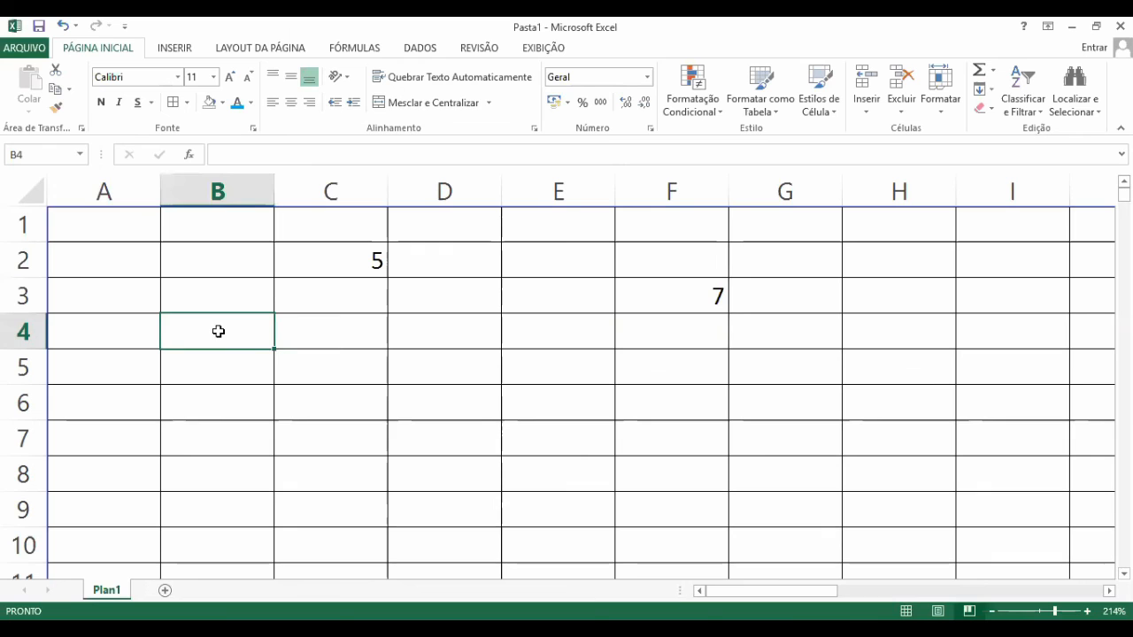
{"action": "left_click", "coordinate": [217, 285]}
{"action": "left_click", "coordinate": [217, 332]}
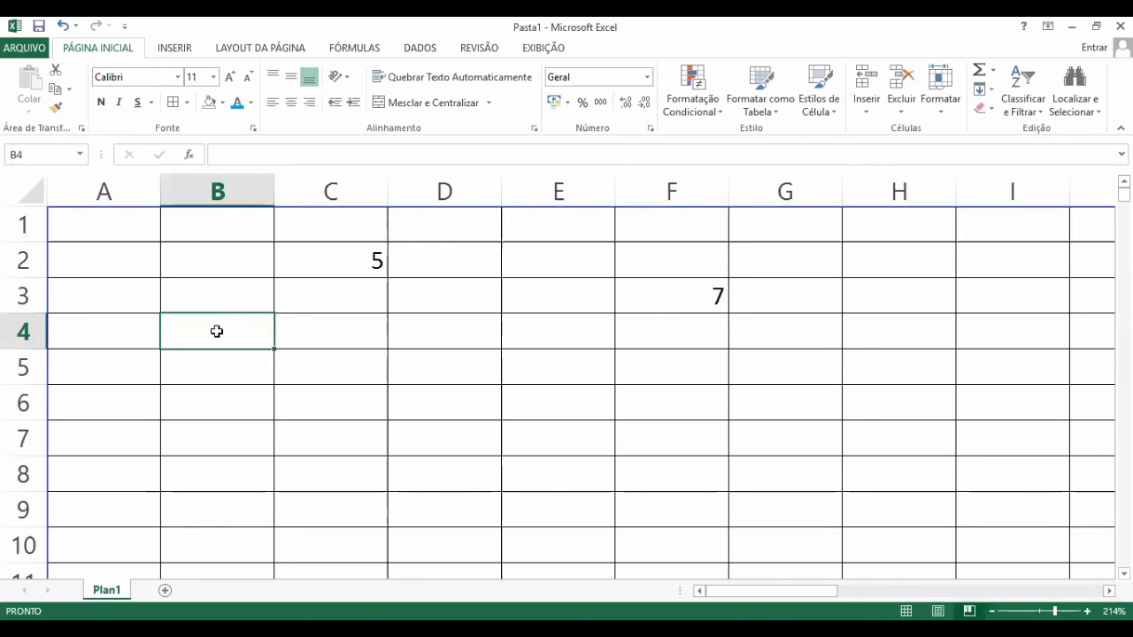
{"action": "left_click", "coordinate": [212, 294]}
{"action": "left_click", "coordinate": [216, 330]}
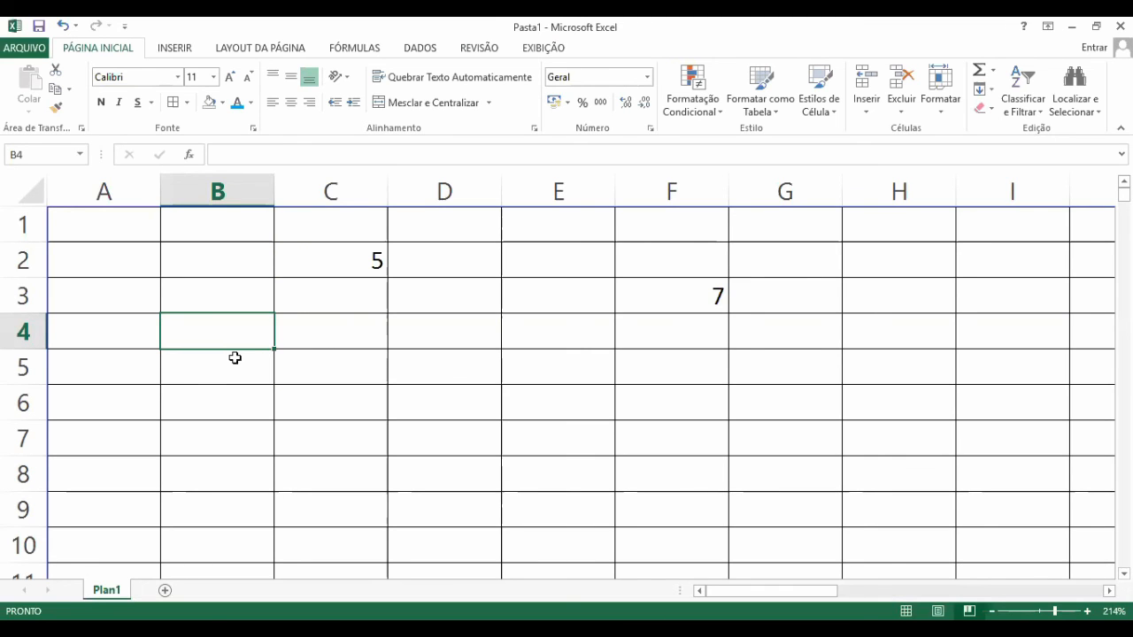
{"action": "left_click", "coordinate": [236, 308]}
Enter the formula =6+2 in cell B4
{"action": "left_click", "coordinate": [233, 333]}
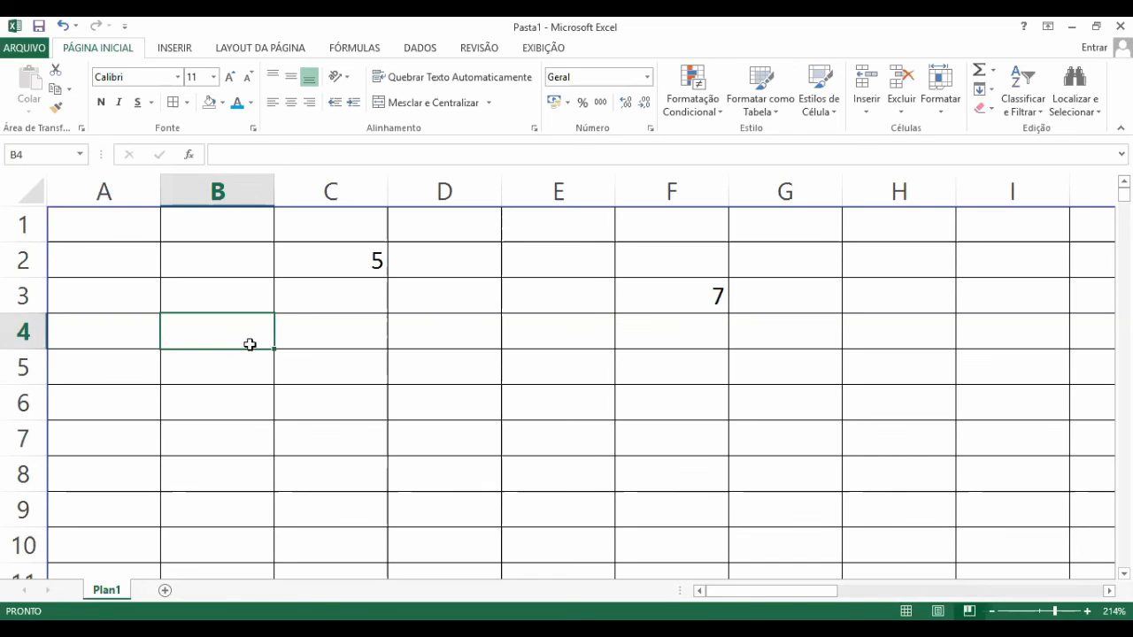
{"action": "left_click_drag", "start_coordinate": [1054, 611], "coordinate": [1065, 611]}
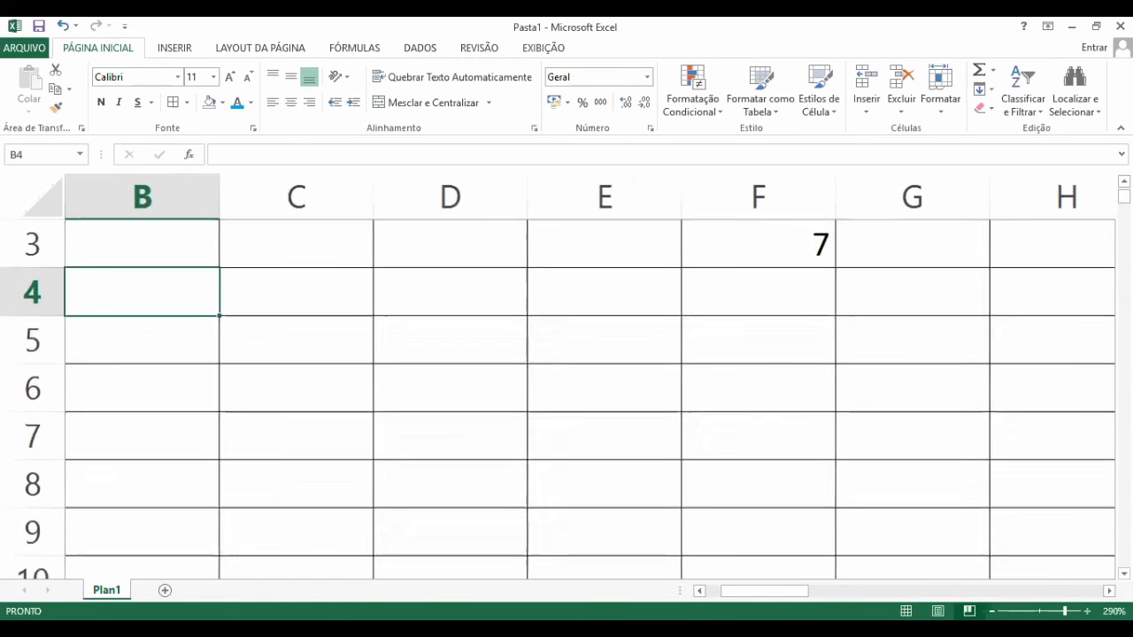
{"action": "left_click_drag", "start_coordinate": [792, 595], "coordinate": [774, 590]}
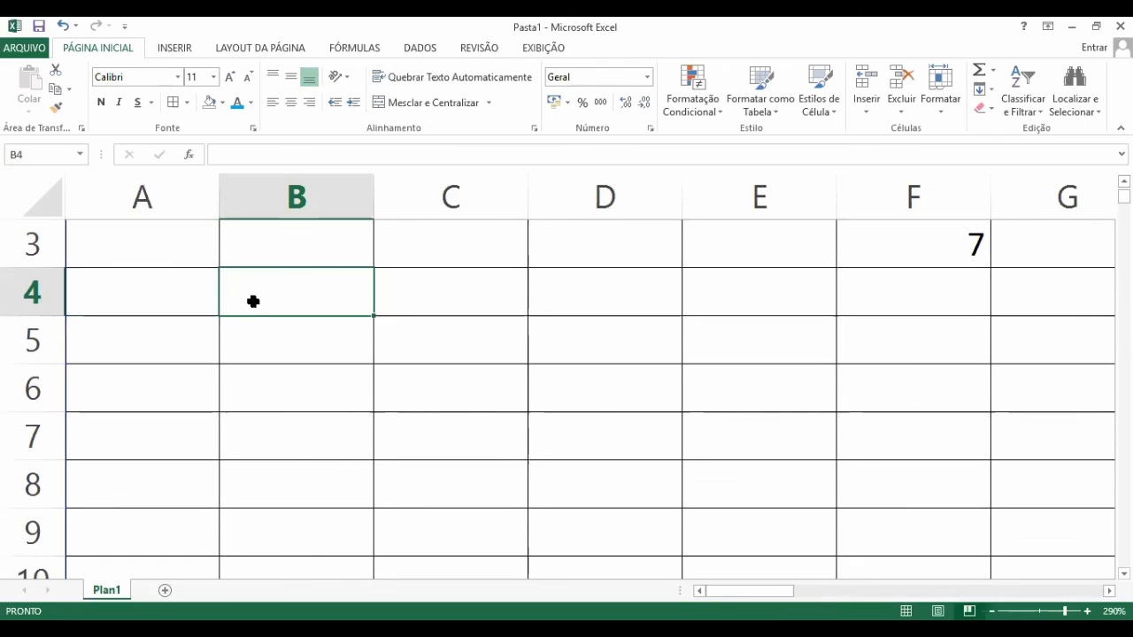
{"action": "type", "text": "="}
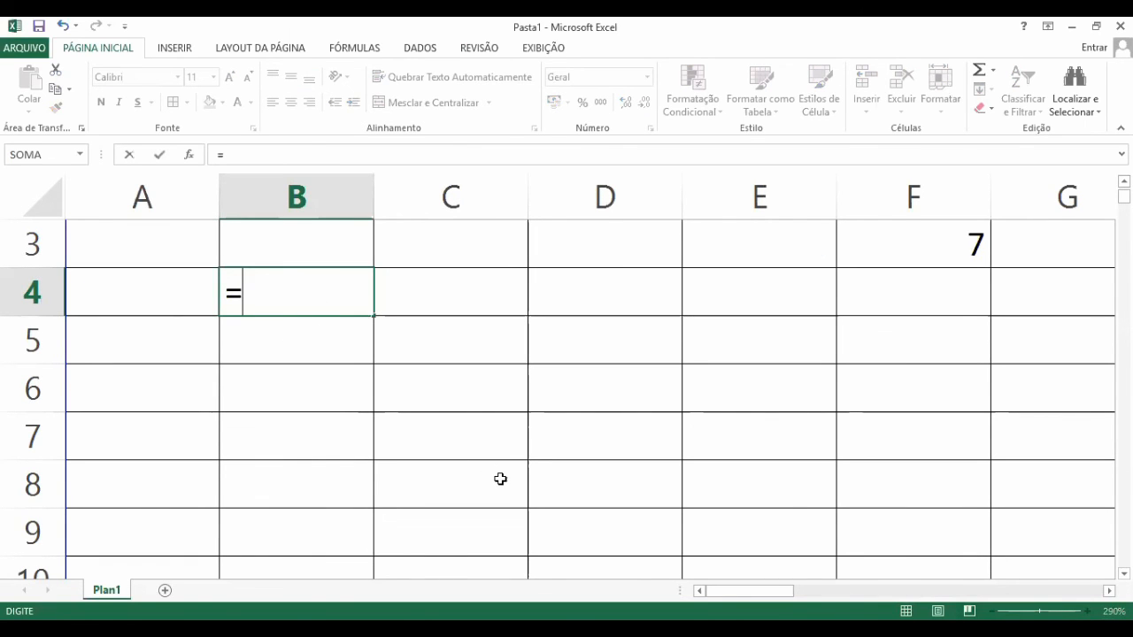
{"action": "type", "text": "6+"}
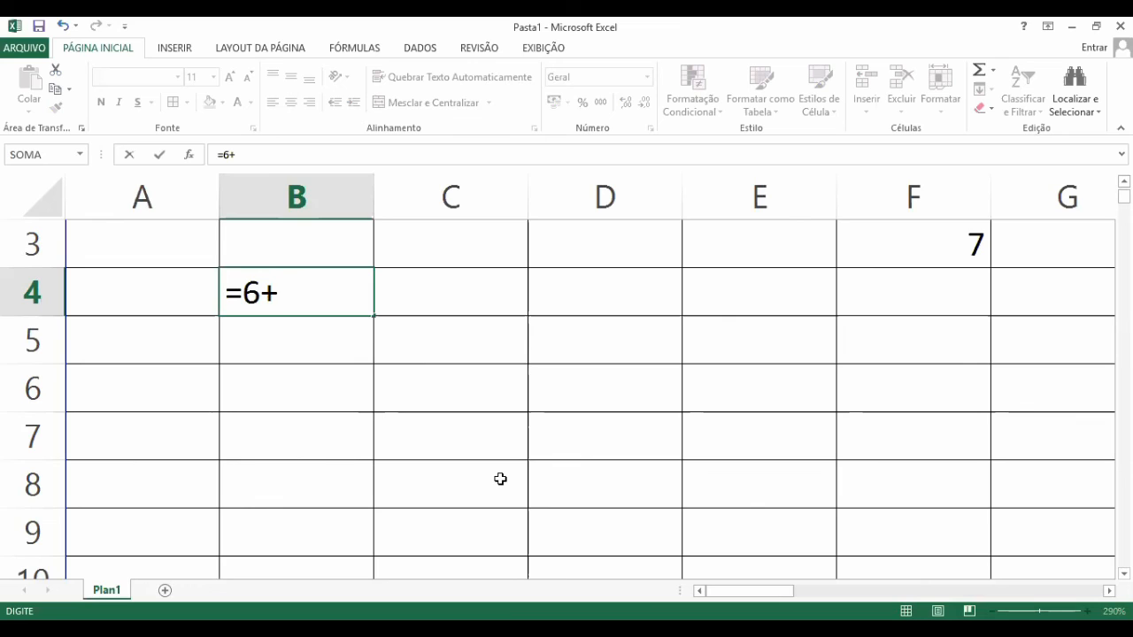
{"action": "type", "text": "2"}
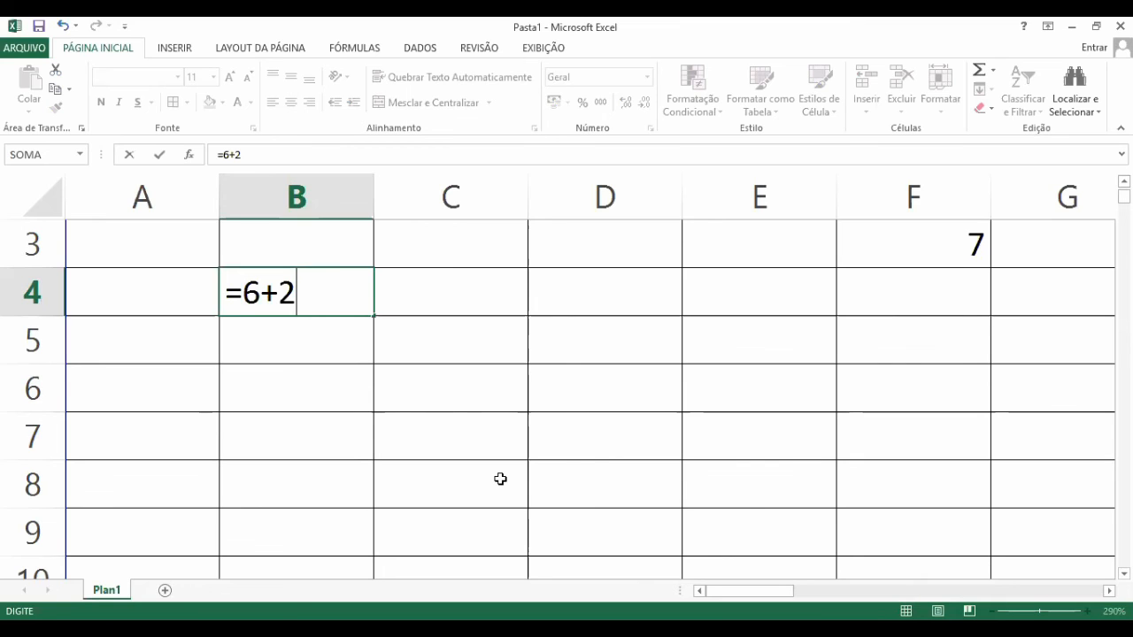
{"action": "key", "text": "Return"}
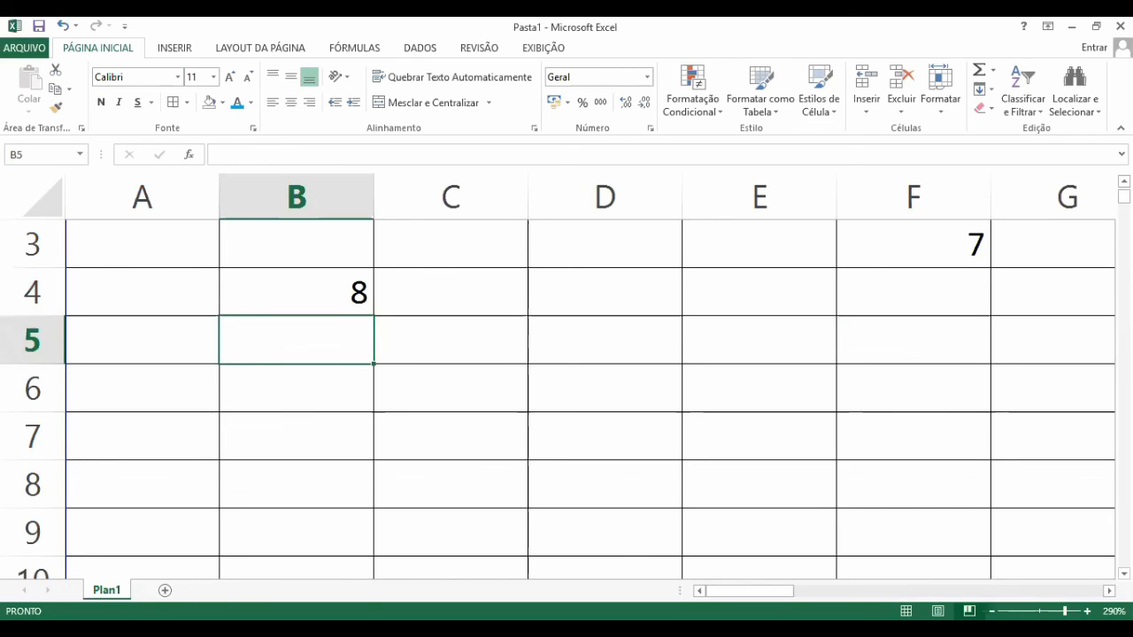
Compare what cells C2, F3 and B4 display with their underlying contents in the formula bar
{"action": "scroll", "coordinate": [331, 242], "scroll_direction": "up", "scroll_amount": 1}
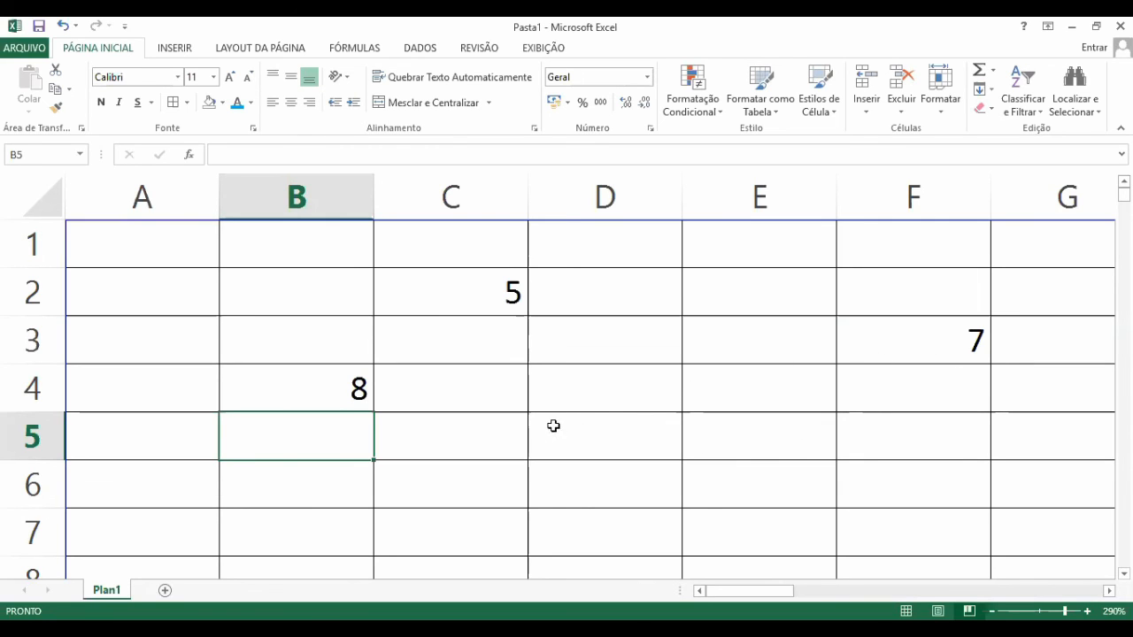
{"action": "left_click", "coordinate": [488, 296]}
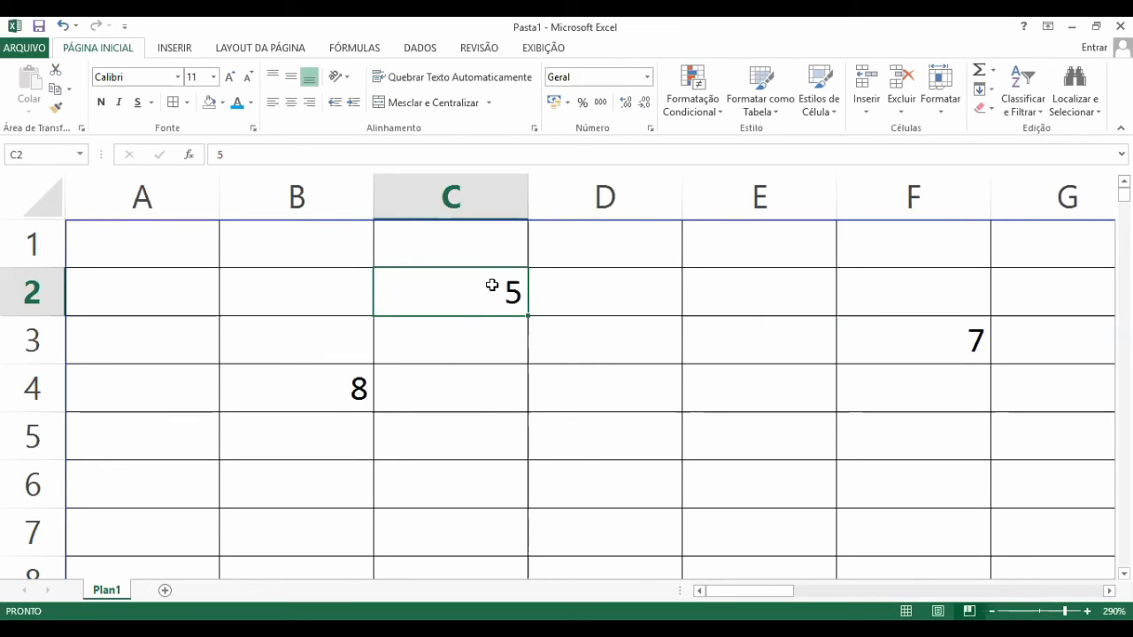
{"action": "left_click", "coordinate": [251, 155]}
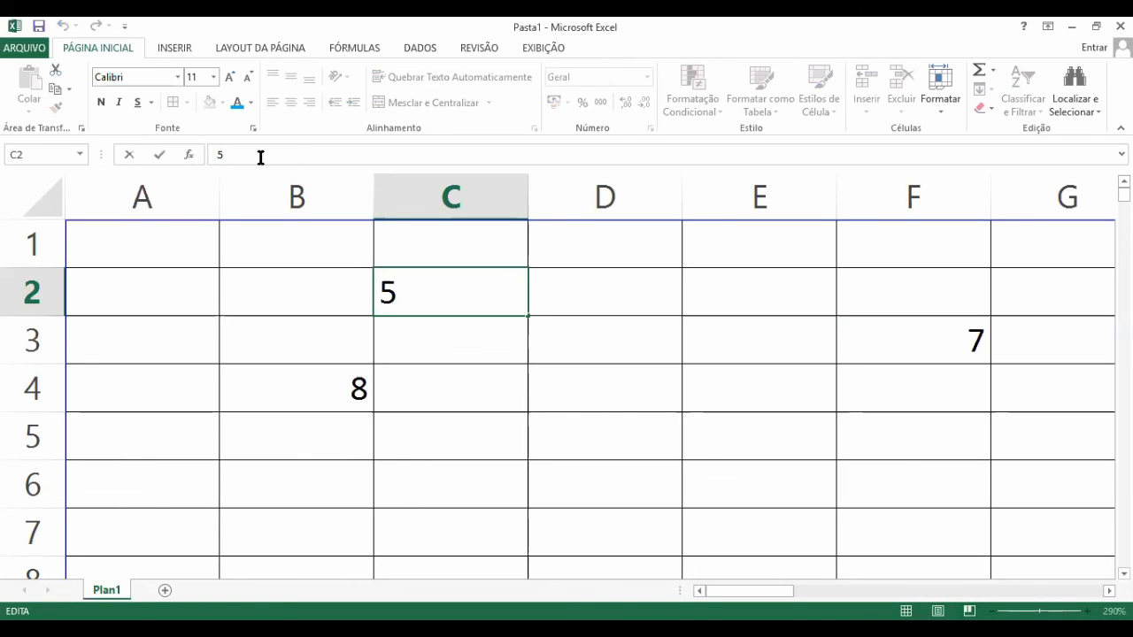
{"action": "left_click", "coordinate": [431, 309]}
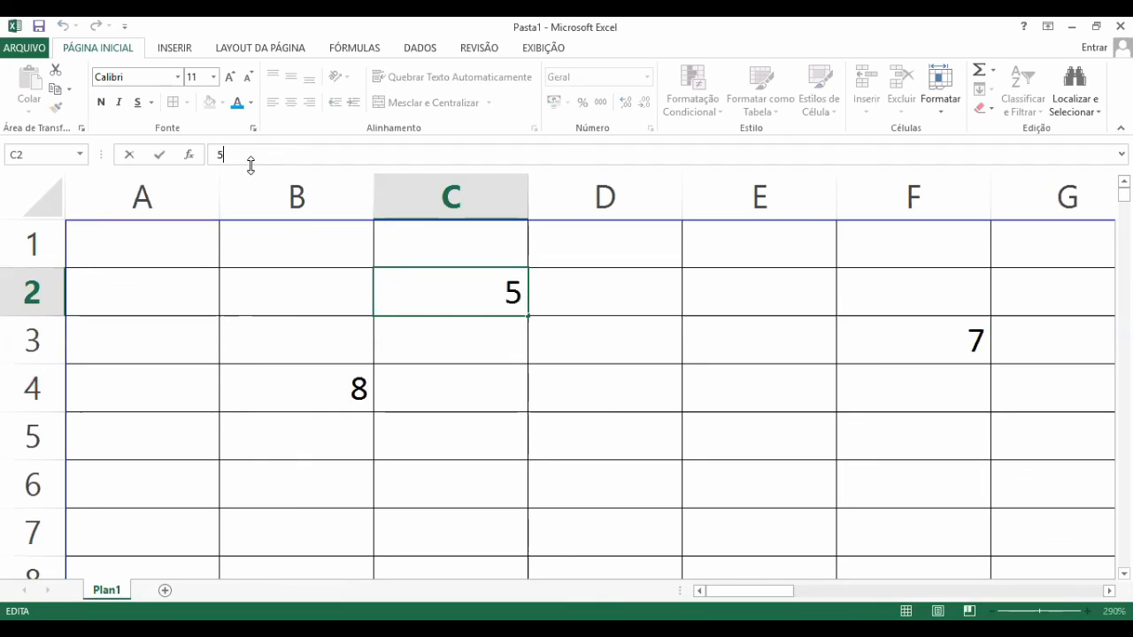
{"action": "left_click", "coordinate": [968, 342]}
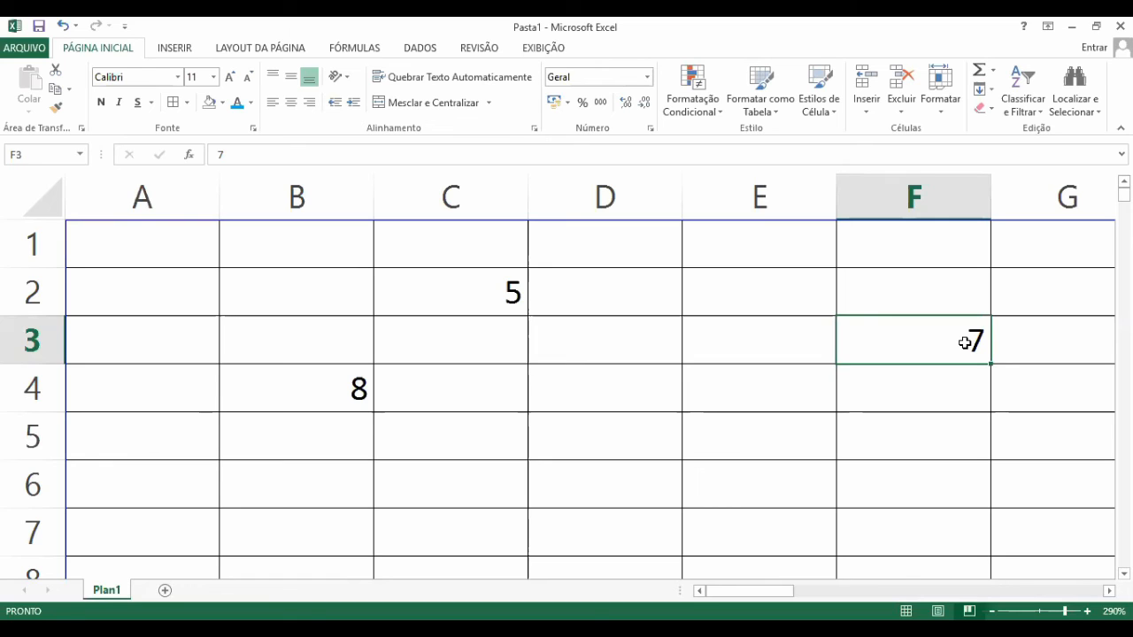
{"action": "left_click", "coordinate": [239, 154]}
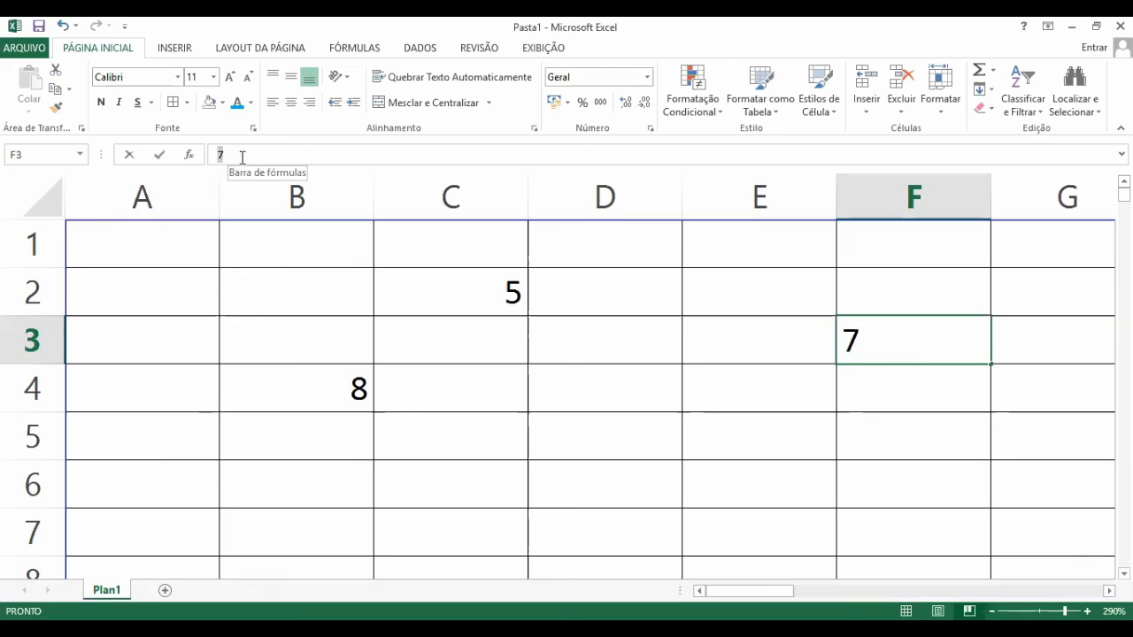
{"action": "double_click", "coordinate": [877, 346]}
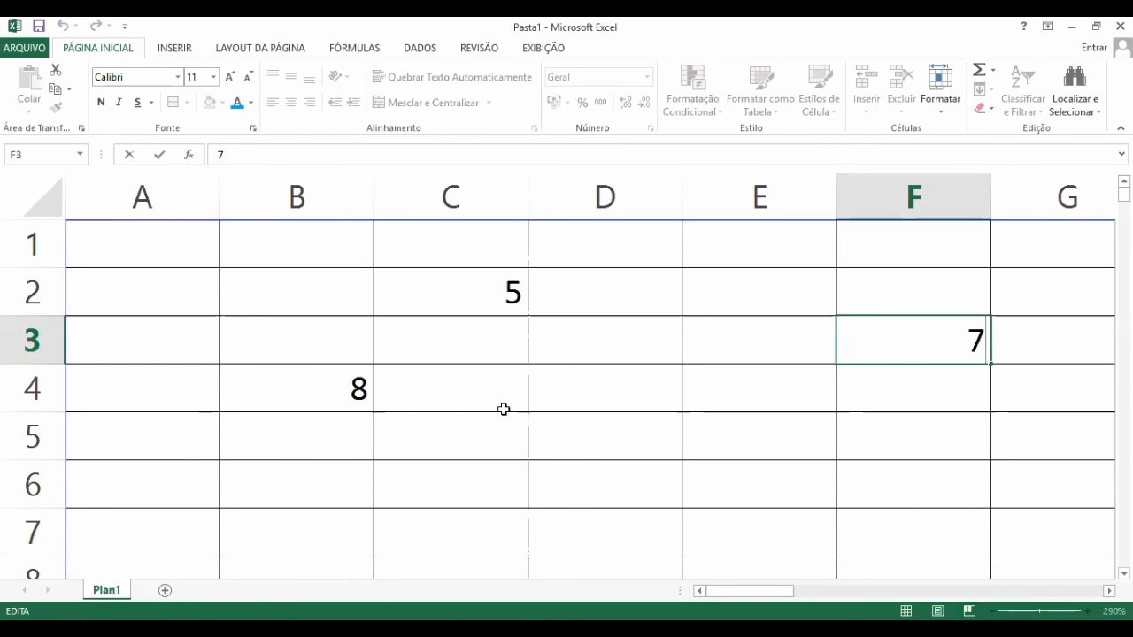
{"action": "left_click", "coordinate": [325, 390]}
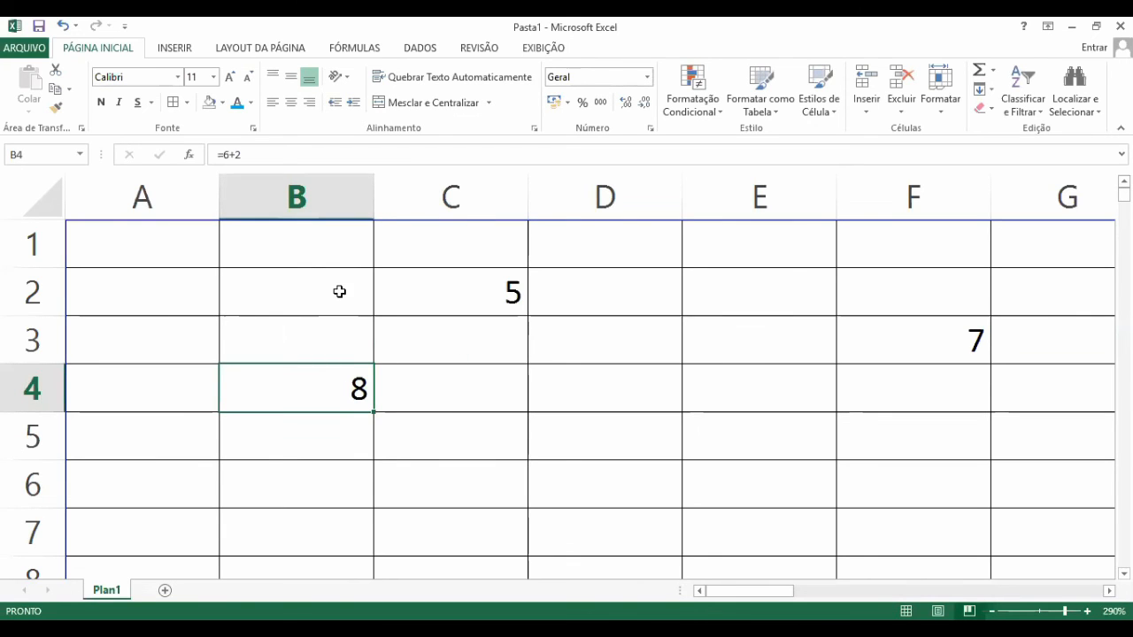
{"action": "left_click", "coordinate": [269, 155]}
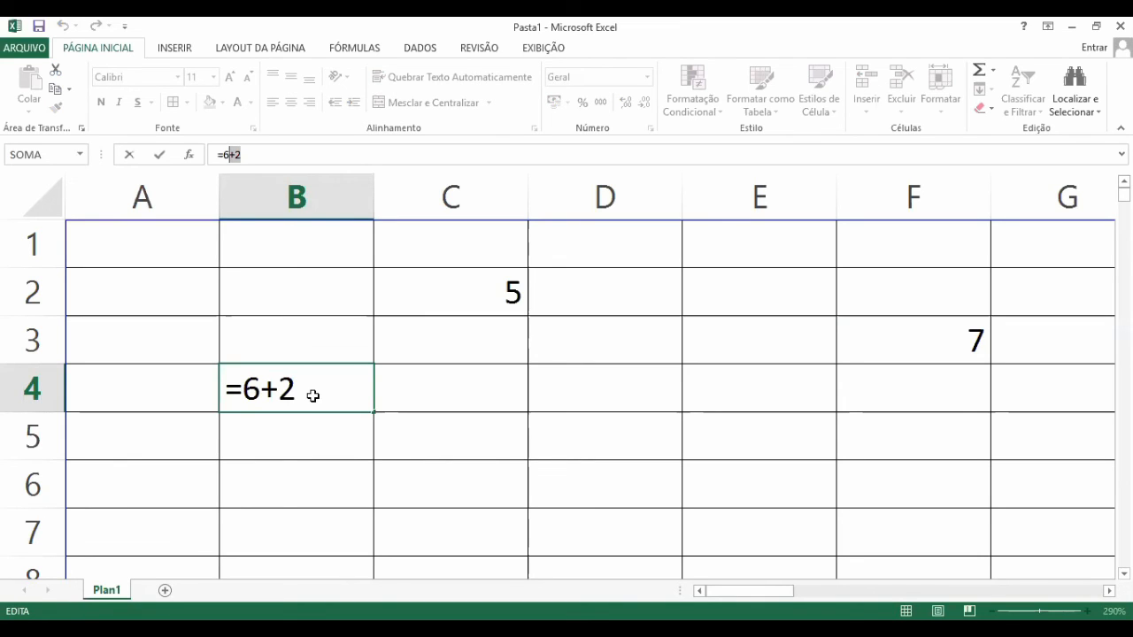
{"action": "key", "text": "Return"}
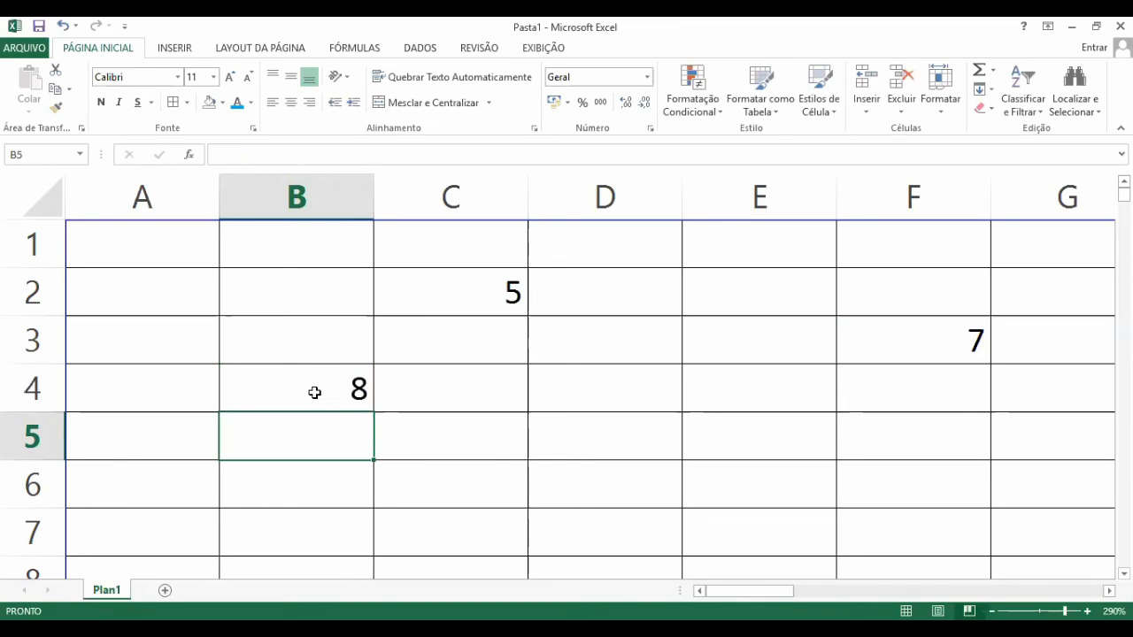
{"action": "left_click", "coordinate": [414, 383]}
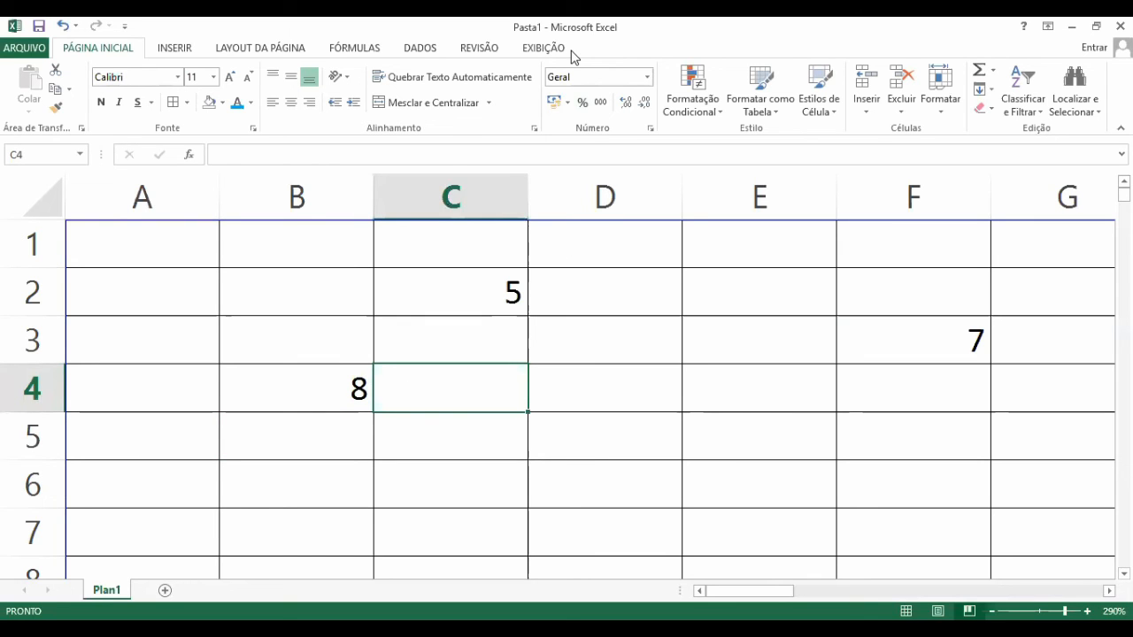